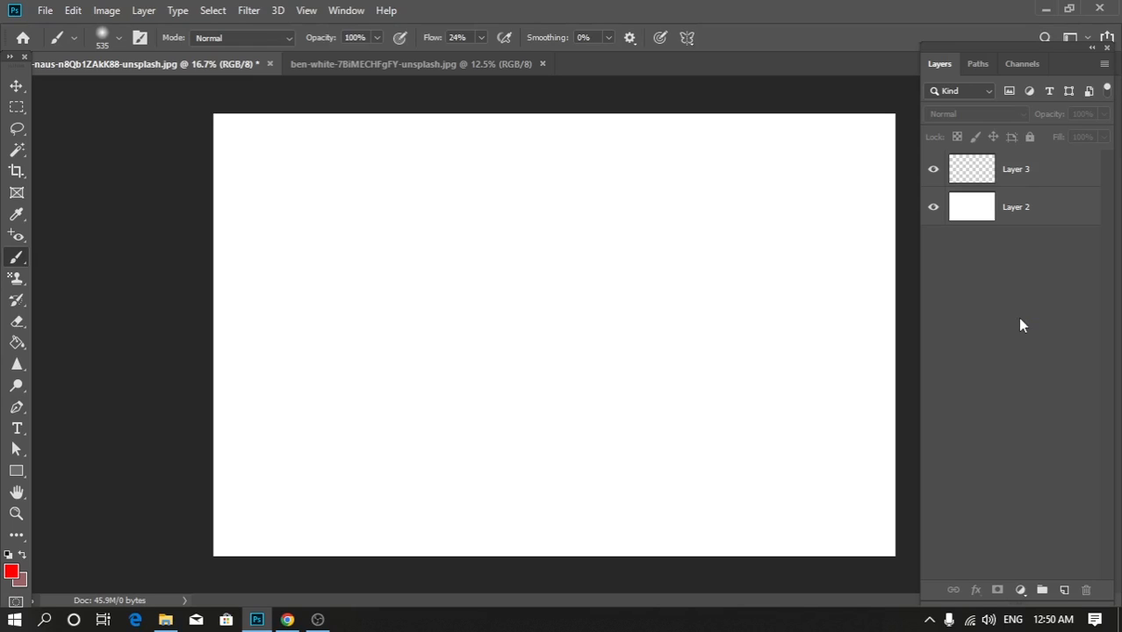
# Select Layer 3 and set the brush flow to 100%
pyautogui.click(1025, 183)
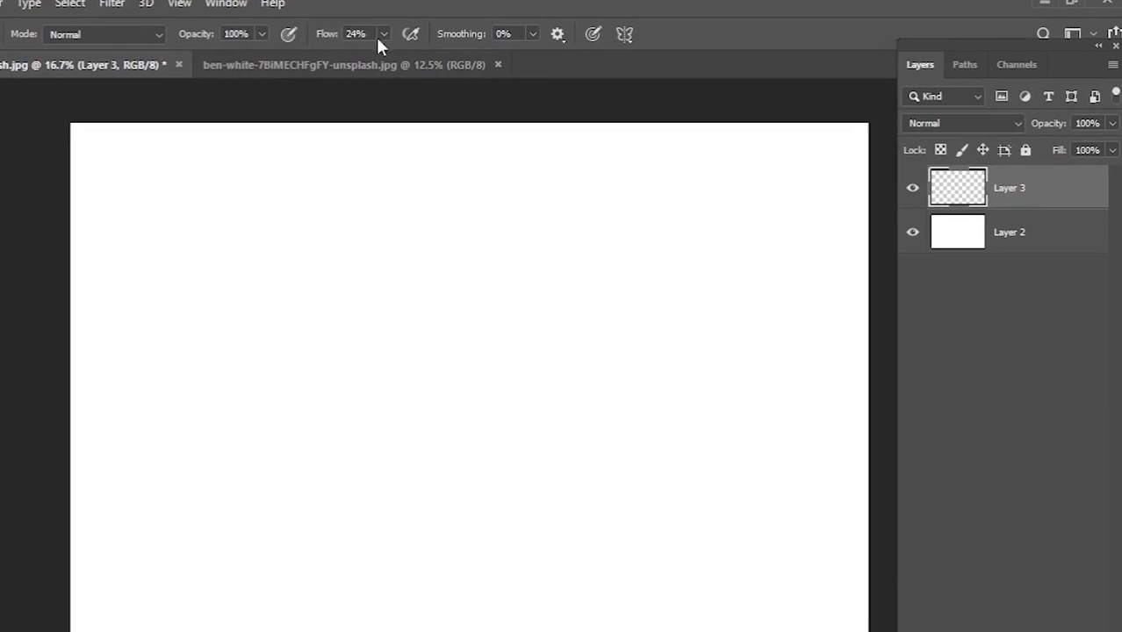
pyautogui.click(378, 33)
pyautogui.moveTo(381, 59); pyautogui.dragTo(495, 56)
pyautogui.click(225, 43)
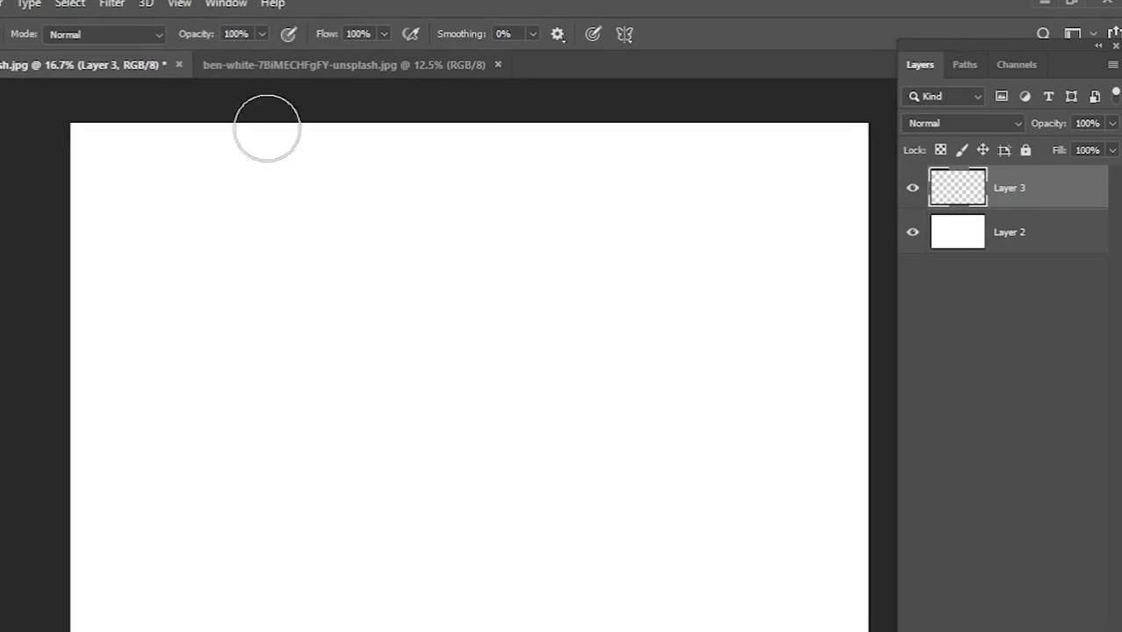
# Paint a horizontal red test stroke near the top of the canvas, inspect its edges up close and undo it
pyautogui.moveTo(240, 204)
pyautogui.mouseDown()
pyautogui.moveTo(487, 218)
pyautogui.moveTo(538, 209)
pyautogui.mouseUp()
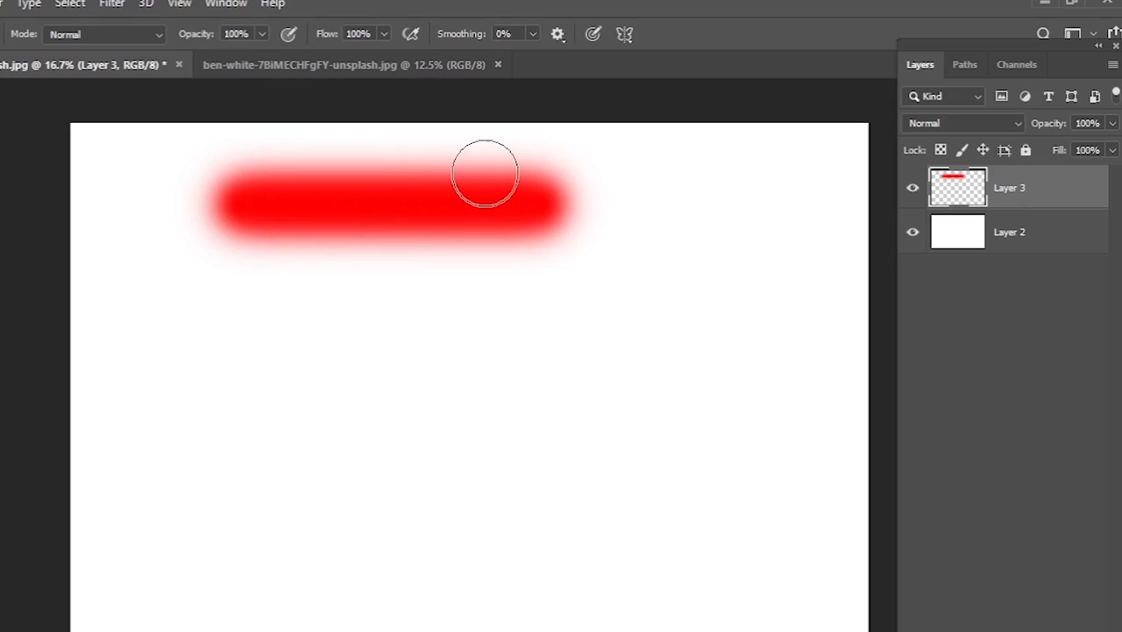
pyautogui.scroll(2, 484, 171)
pyautogui.scroll(3, 477, 164)
pyautogui.scroll(-4, 412, 256)
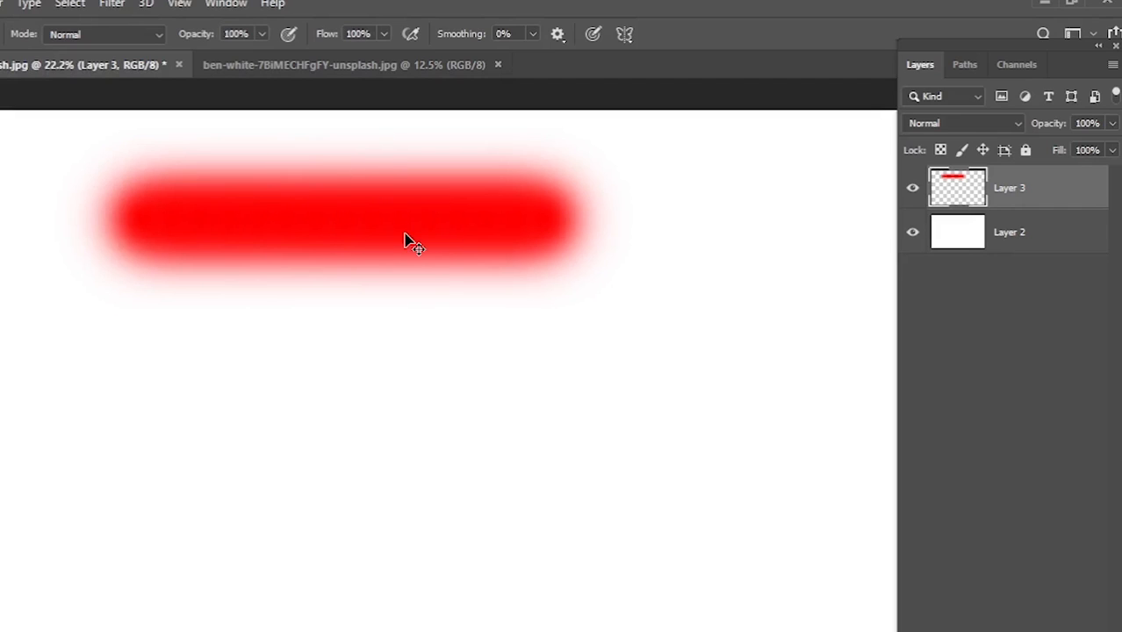
pyautogui.hotkey('ctrl', 'z')
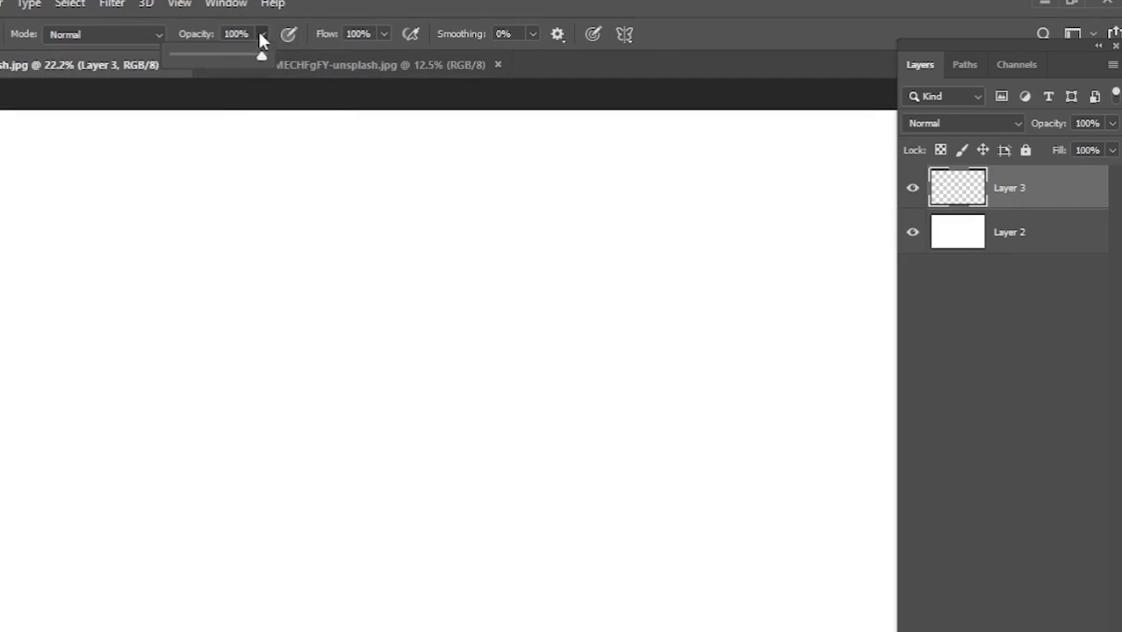
# Set the brush opacity to 25% and paint a large red patch on Layer 3, adding separate overlapping strokes to build up the colour
pyautogui.click(196, 55)
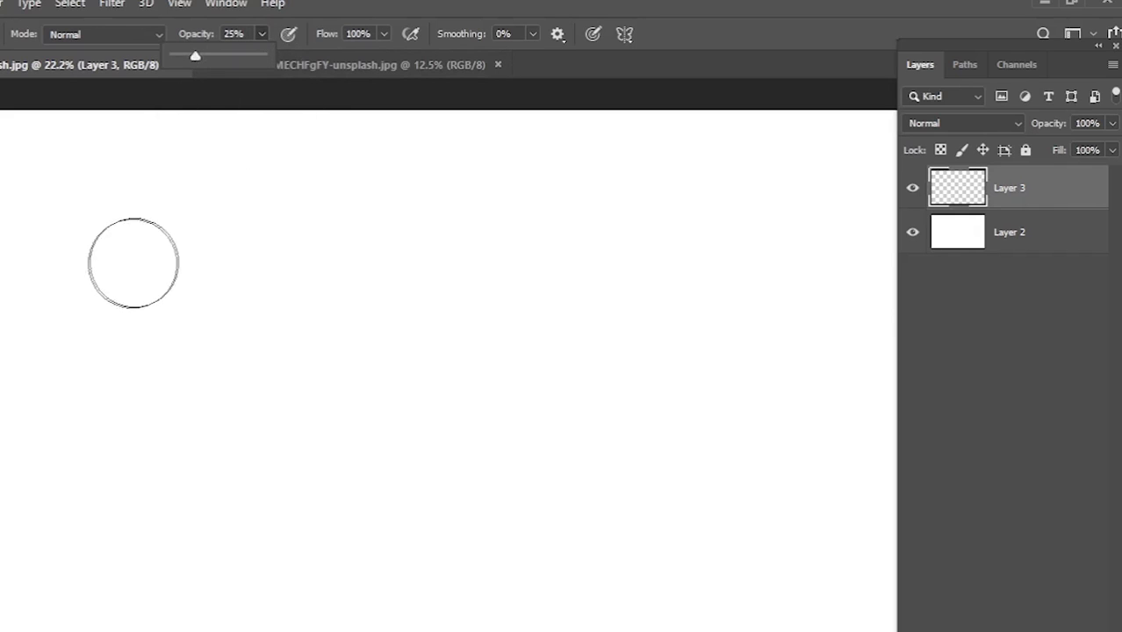
pyautogui.moveTo(135, 258)
pyautogui.mouseDown()
pyautogui.moveTo(351, 250)
pyautogui.moveTo(619, 261)
pyautogui.moveTo(134, 313)
pyautogui.moveTo(663, 358)
pyautogui.moveTo(566, 451)
pyautogui.moveTo(159, 404)
pyautogui.moveTo(132, 306)
pyautogui.moveTo(369, 372)
pyautogui.moveTo(137, 405)
pyautogui.moveTo(355, 311)
pyautogui.moveTo(187, 396)
pyautogui.moveTo(197, 454)
pyautogui.moveTo(194, 396)
pyautogui.moveTo(493, 321)
pyautogui.moveTo(452, 450)
pyautogui.moveTo(323, 426)
pyautogui.moveTo(555, 387)
pyautogui.moveTo(418, 493)
pyautogui.moveTo(647, 356)
pyautogui.moveTo(595, 209)
pyautogui.moveTo(321, 249)
pyautogui.moveTo(238, 315)
pyautogui.mouseUp()
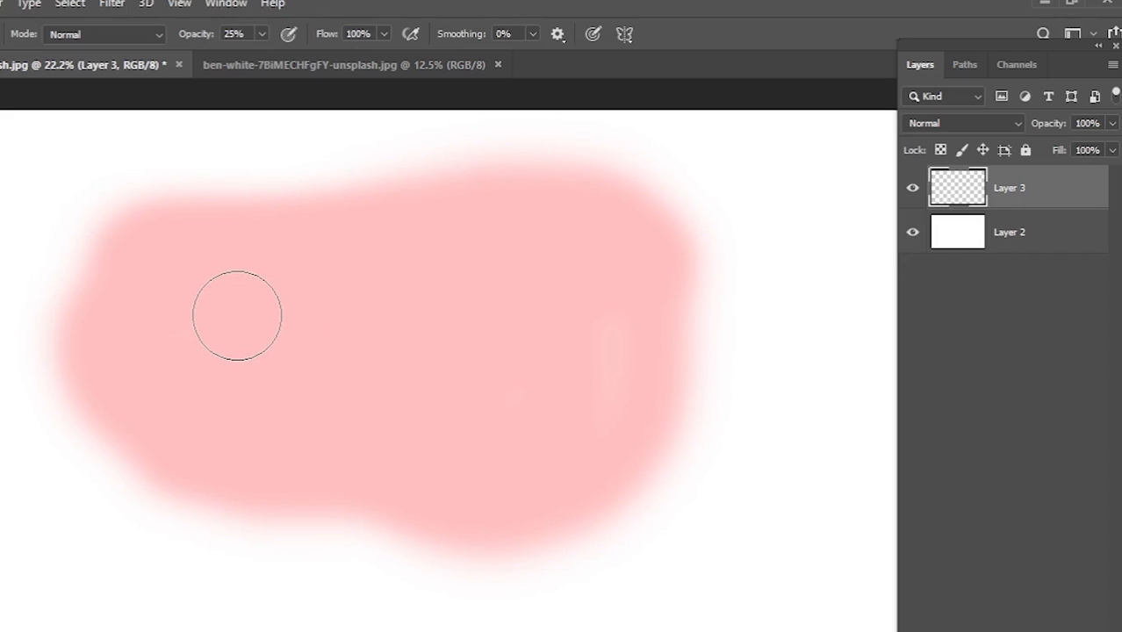
pyautogui.moveTo(237, 315)
pyautogui.mouseDown()
pyautogui.moveTo(285, 295)
pyautogui.moveTo(328, 166)
pyautogui.moveTo(210, 145)
pyautogui.moveTo(290, 318)
pyautogui.moveTo(412, 193)
pyautogui.moveTo(262, 202)
pyautogui.moveTo(318, 312)
pyautogui.moveTo(464, 176)
pyautogui.moveTo(244, 111)
pyautogui.moveTo(126, 268)
pyautogui.moveTo(321, 499)
pyautogui.moveTo(781, 206)
pyautogui.moveTo(584, 55)
pyautogui.moveTo(471, 163)
pyautogui.moveTo(720, 166)
pyautogui.moveTo(744, 173)
pyautogui.moveTo(534, 172)
pyautogui.moveTo(570, 159)
pyautogui.moveTo(761, 213)
pyautogui.moveTo(655, 357)
pyautogui.moveTo(535, 343)
pyautogui.moveTo(243, 232)
pyautogui.moveTo(223, 516)
pyautogui.moveTo(85, 292)
pyautogui.moveTo(105, 461)
pyautogui.moveTo(137, 492)
pyautogui.moveTo(61, 464)
pyautogui.moveTo(55, 430)
pyautogui.moveTo(199, 385)
pyautogui.mouseUp()
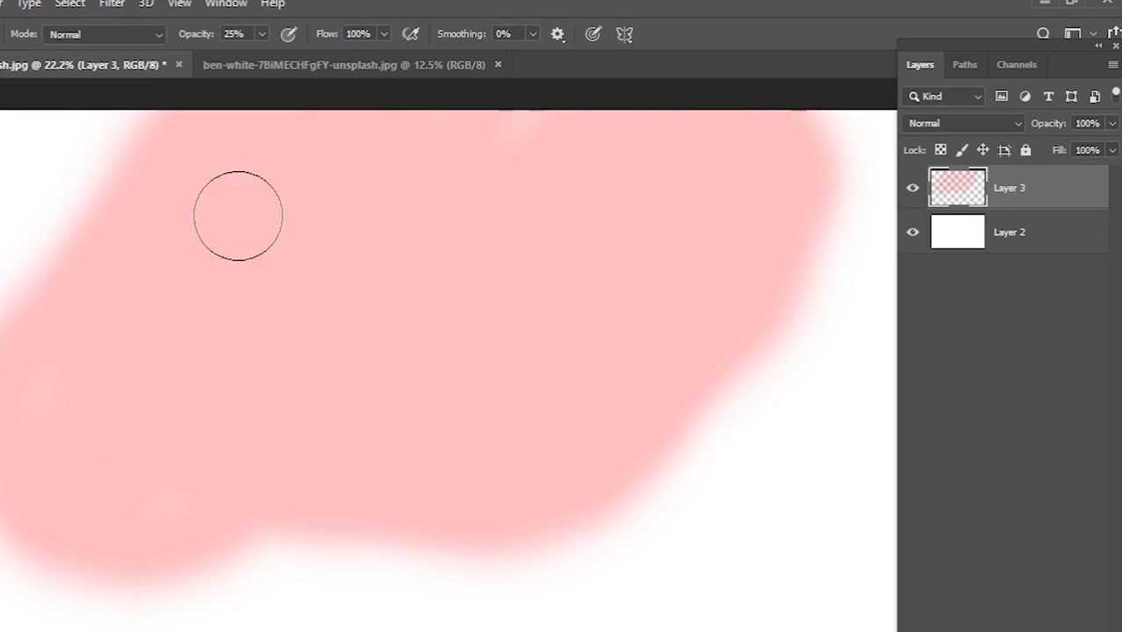
pyautogui.moveTo(238, 210)
pyautogui.mouseDown()
pyautogui.moveTo(132, 333)
pyautogui.moveTo(213, 472)
pyautogui.moveTo(375, 333)
pyautogui.moveTo(335, 171)
pyautogui.moveTo(257, 194)
pyautogui.moveTo(207, 309)
pyautogui.moveTo(258, 424)
pyautogui.moveTo(329, 246)
pyautogui.moveTo(288, 219)
pyautogui.moveTo(230, 366)
pyautogui.moveTo(293, 312)
pyautogui.moveTo(288, 232)
pyautogui.mouseUp()
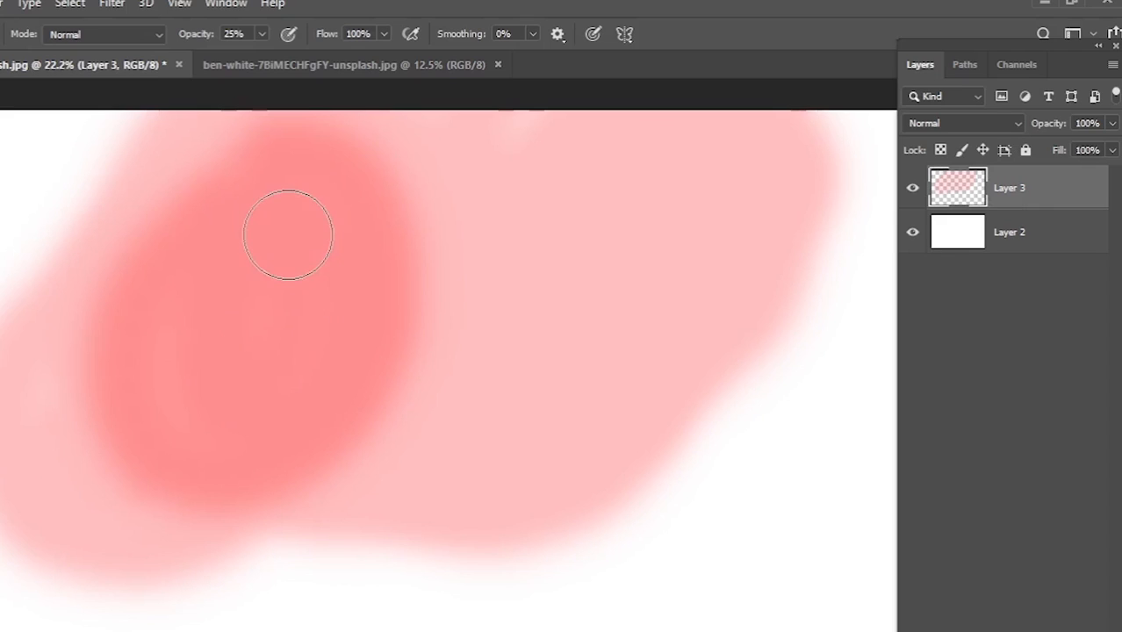
pyautogui.moveTo(245, 353)
pyautogui.mouseDown()
pyautogui.moveTo(376, 406)
pyautogui.moveTo(385, 160)
pyautogui.moveTo(192, 172)
pyautogui.moveTo(154, 400)
pyautogui.moveTo(393, 208)
pyautogui.moveTo(174, 156)
pyautogui.moveTo(124, 310)
pyautogui.moveTo(393, 303)
pyautogui.mouseUp()
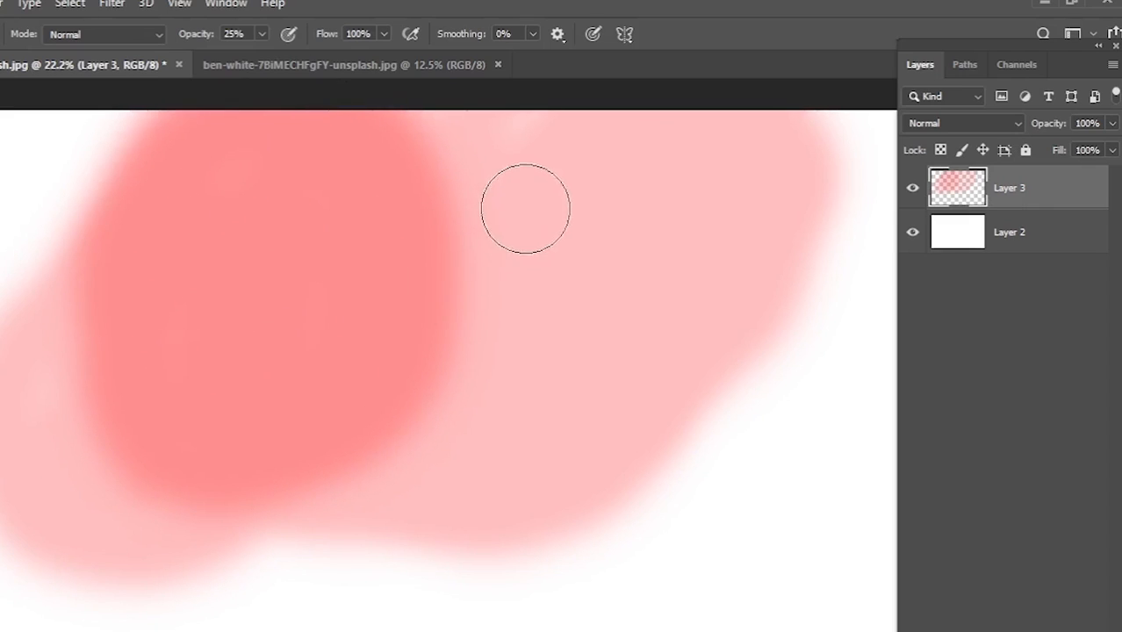
pyautogui.moveTo(531, 196)
pyautogui.mouseDown()
pyautogui.moveTo(544, 386)
pyautogui.moveTo(663, 257)
pyautogui.moveTo(600, 133)
pyautogui.moveTo(550, 189)
pyautogui.moveTo(550, 339)
pyautogui.moveTo(600, 245)
pyautogui.moveTo(576, 206)
pyautogui.moveTo(566, 295)
pyautogui.moveTo(548, 232)
pyautogui.moveTo(509, 179)
pyautogui.moveTo(467, 298)
pyautogui.moveTo(569, 283)
pyautogui.moveTo(453, 126)
pyautogui.moveTo(516, 206)
pyautogui.mouseUp()
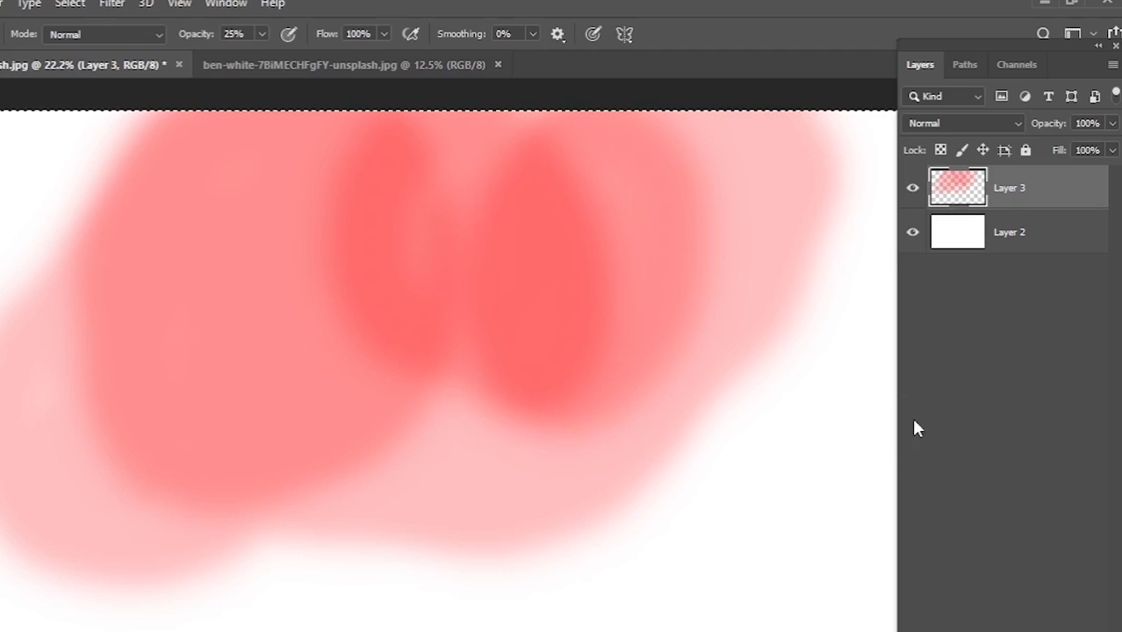
# Clear Layer 3 and paint a new large patch at 25% opacity with a second overlapping stroke inside it
pyautogui.press('Delete')
pyautogui.hotkey('ctrl', 'd')
pyautogui.moveTo(155, 253)
pyautogui.mouseDown()
pyautogui.moveTo(253, 256)
pyautogui.moveTo(126, 251)
pyautogui.moveTo(309, 323)
pyautogui.moveTo(266, 236)
pyautogui.moveTo(222, 331)
pyautogui.moveTo(398, 232)
pyautogui.moveTo(267, 227)
pyautogui.moveTo(431, 371)
pyautogui.moveTo(259, 196)
pyautogui.moveTo(415, 426)
pyautogui.moveTo(344, 214)
pyautogui.moveTo(235, 398)
pyautogui.moveTo(412, 250)
pyautogui.moveTo(112, 188)
pyautogui.moveTo(203, 436)
pyautogui.moveTo(333, 458)
pyautogui.moveTo(432, 312)
pyautogui.moveTo(324, 208)
pyautogui.moveTo(202, 444)
pyautogui.moveTo(623, 362)
pyautogui.moveTo(445, 141)
pyautogui.moveTo(145, 105)
pyautogui.moveTo(40, 246)
pyautogui.moveTo(445, 232)
pyautogui.moveTo(504, 496)
pyautogui.moveTo(576, 407)
pyautogui.moveTo(482, 226)
pyautogui.moveTo(305, 196)
pyautogui.moveTo(588, 253)
pyautogui.moveTo(553, 496)
pyautogui.moveTo(524, 341)
pyautogui.moveTo(448, 236)
pyautogui.moveTo(142, 147)
pyautogui.moveTo(7, 206)
pyautogui.moveTo(145, 509)
pyautogui.moveTo(445, 399)
pyautogui.moveTo(210, 247)
pyautogui.moveTo(11, 293)
pyautogui.moveTo(214, 455)
pyautogui.moveTo(442, 458)
pyautogui.moveTo(571, 480)
pyautogui.mouseUp()
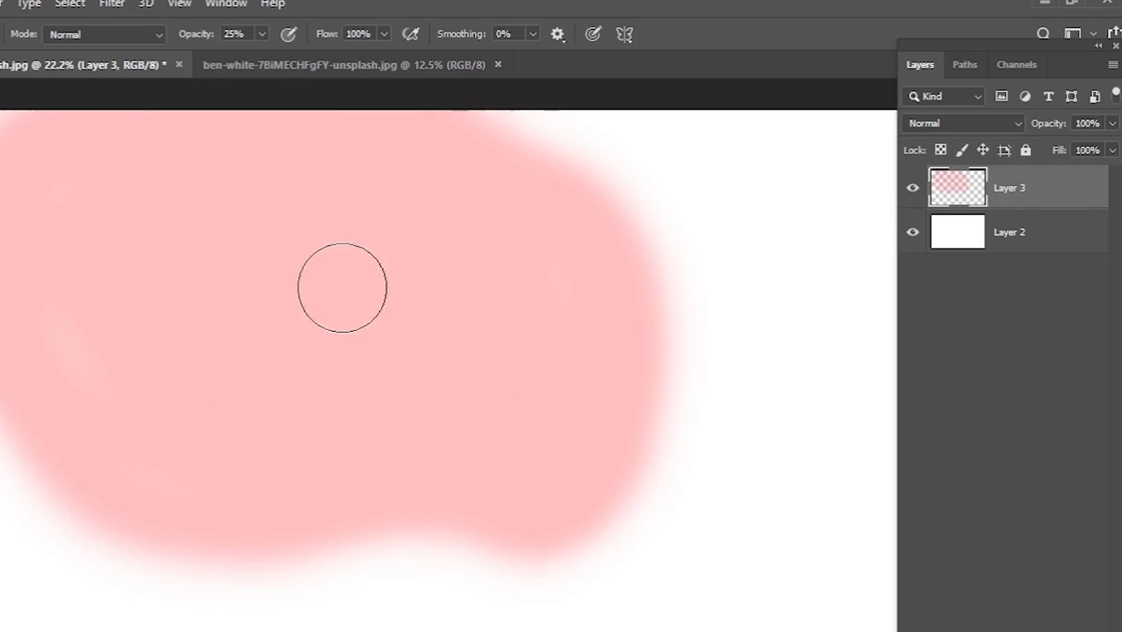
pyautogui.moveTo(330, 267)
pyautogui.mouseDown()
pyautogui.moveTo(287, 356)
pyautogui.moveTo(365, 303)
pyautogui.moveTo(213, 266)
pyautogui.moveTo(318, 244)
pyautogui.moveTo(357, 360)
pyautogui.mouseUp()
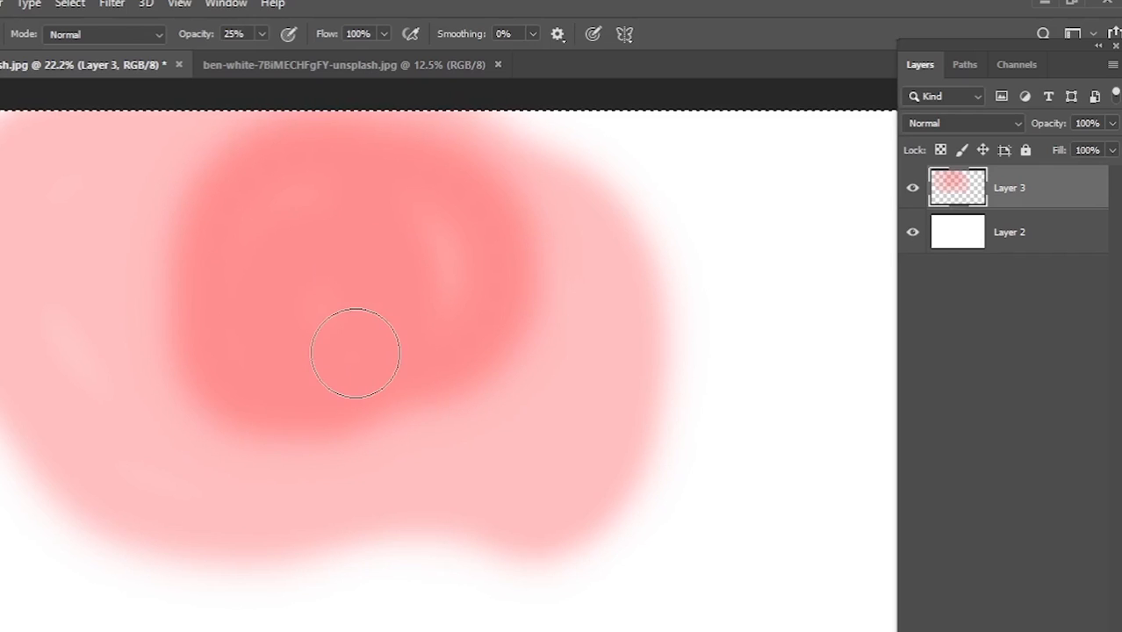
# Clear the painted patch from Layer 3 and set the brush opacity to 100%
pyautogui.hotkey('ctrl', 'x')
pyautogui.hotkey('ctrl', 'd')
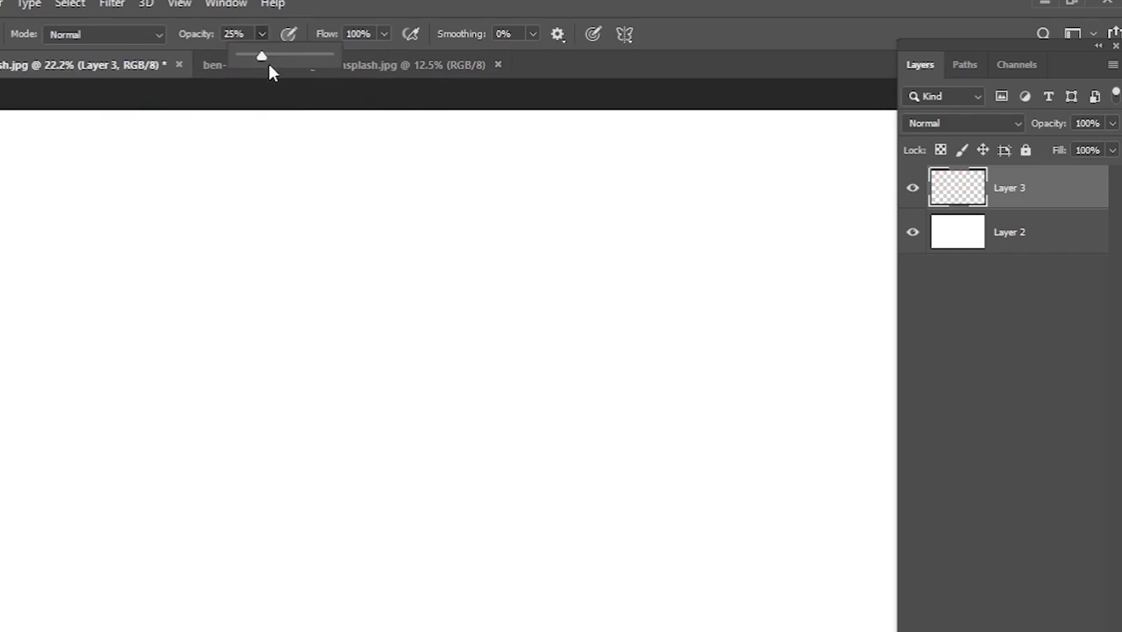
pyautogui.moveTo(261, 59); pyautogui.dragTo(329, 55)
pyautogui.click(364, 5)
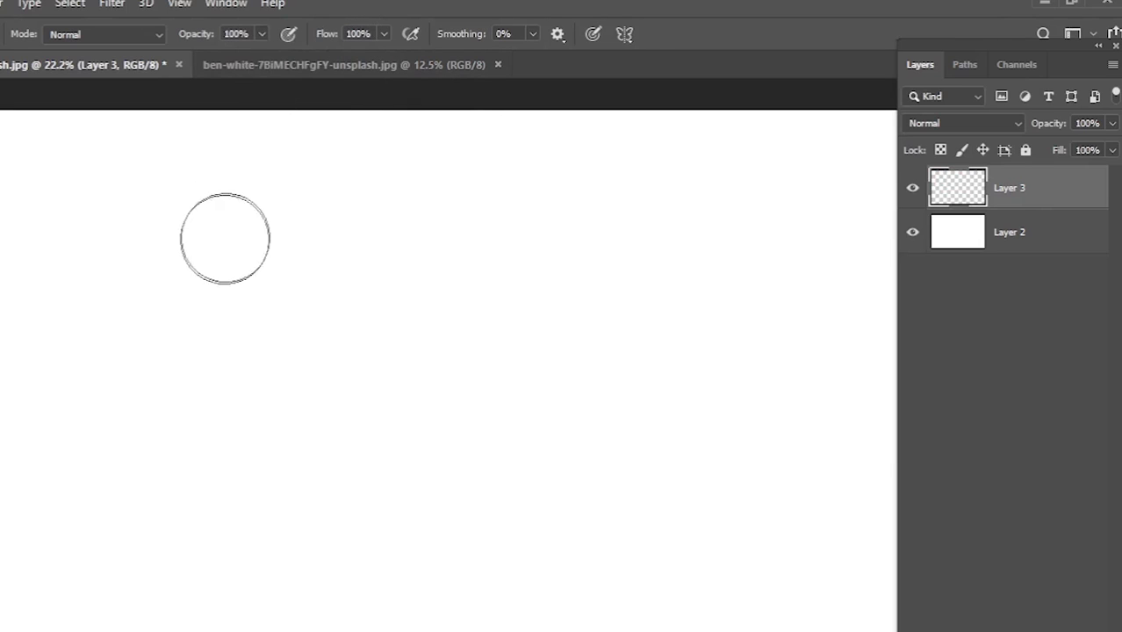
# Paint one solid horizontal red stroke near the top of the canvas, undoing the extra dab below it
pyautogui.moveTo(226, 239); pyautogui.dragTo(609, 223)
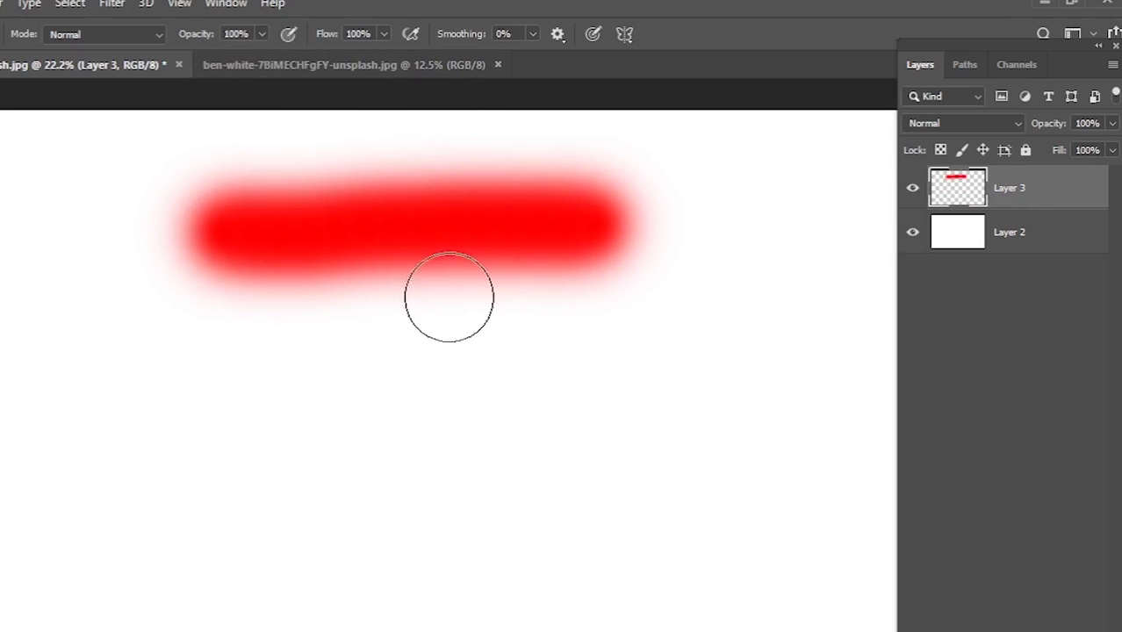
pyautogui.click(230, 402)
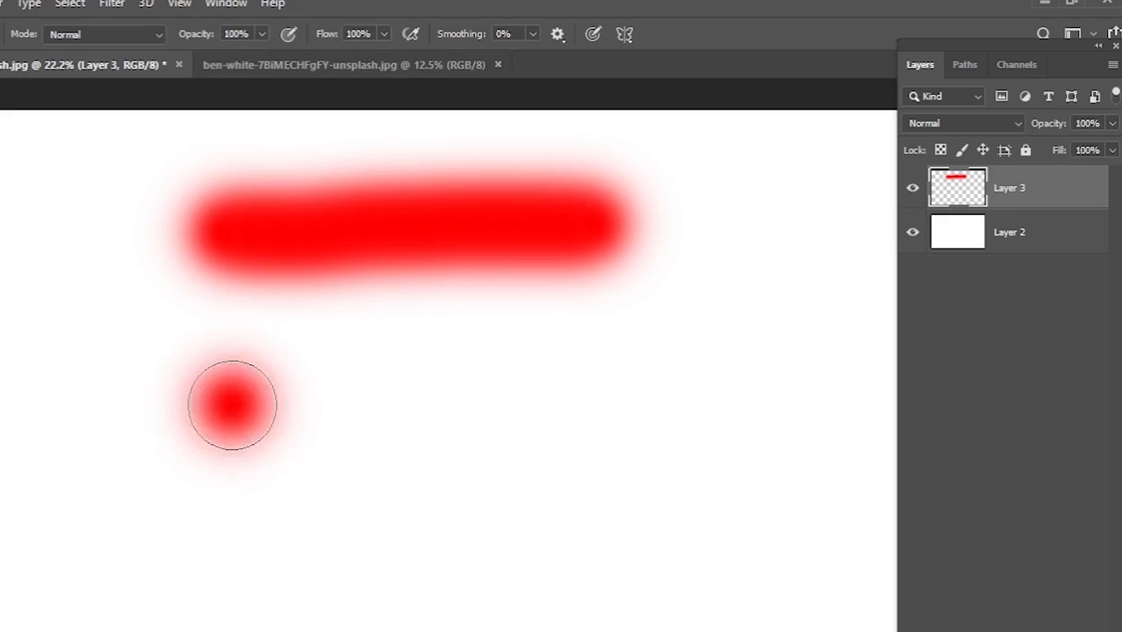
pyautogui.hotkey('ctrl', 'z')
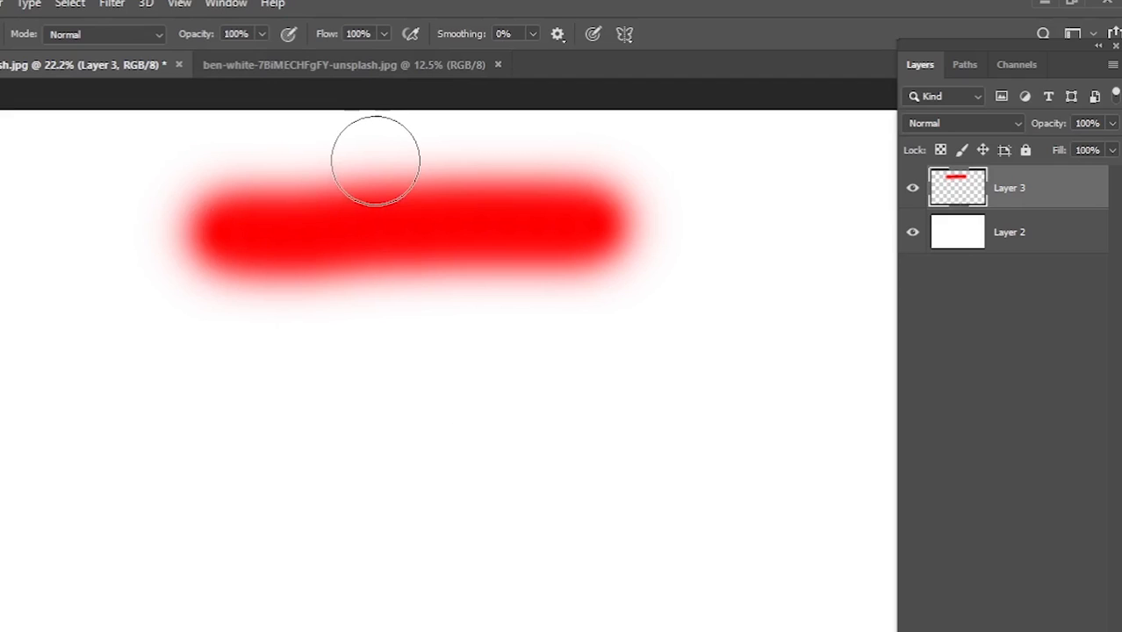
# Set the brush flow to 26%, clear the red stroke from Layer 3 and remove the selection
pyautogui.click(384, 35)
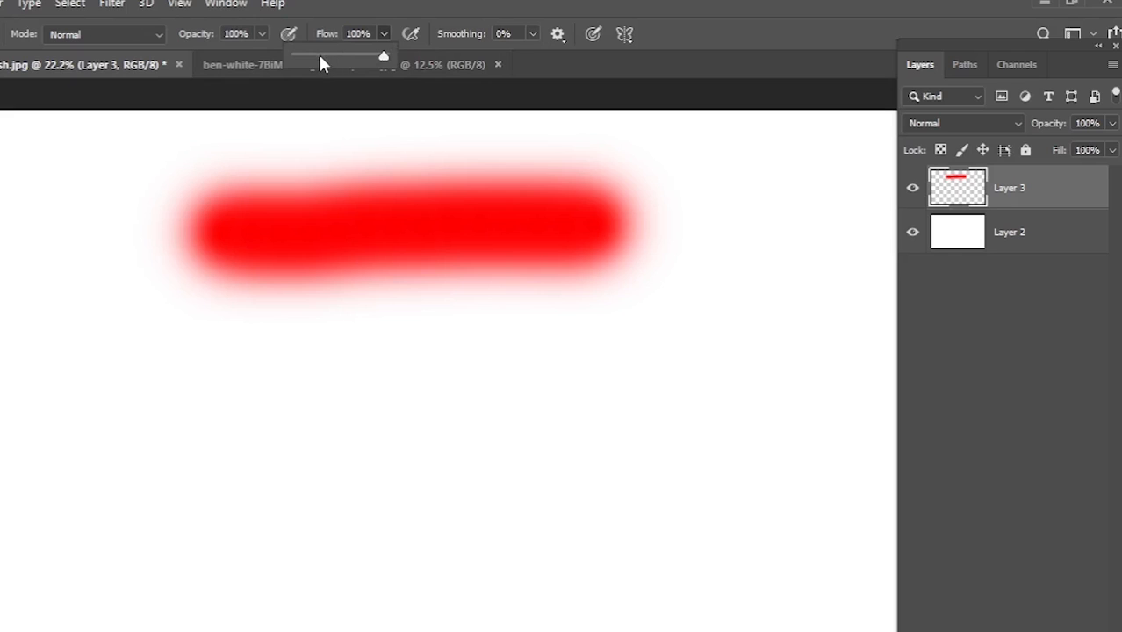
pyautogui.moveTo(325, 56); pyautogui.dragTo(318, 56)
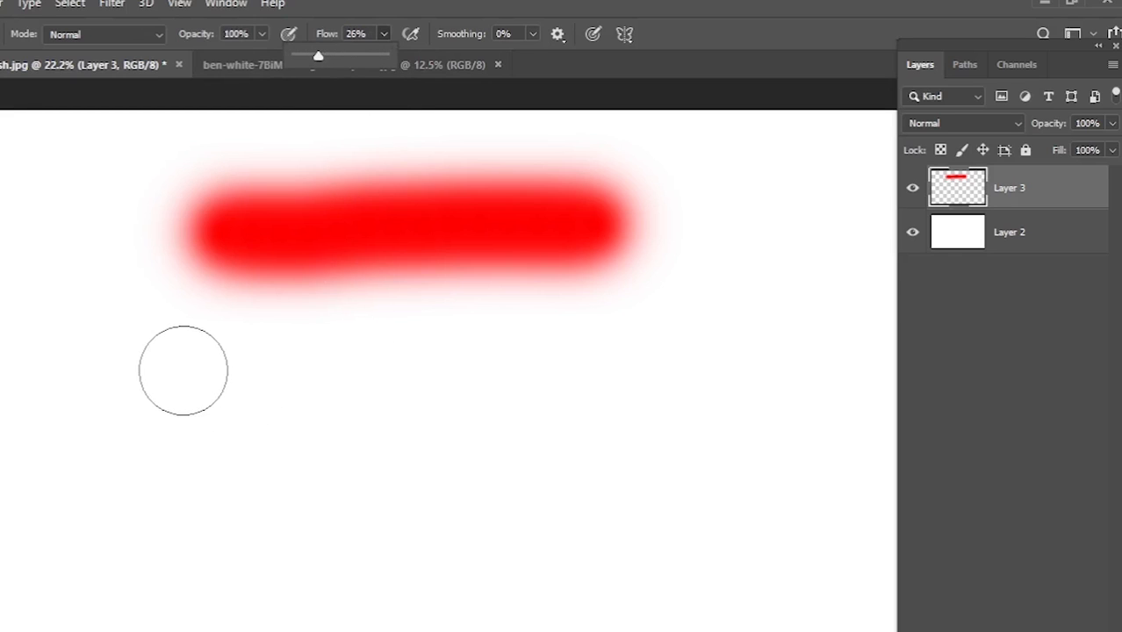
pyautogui.hotkey('ctrl', 'a')
pyautogui.press('Delete')
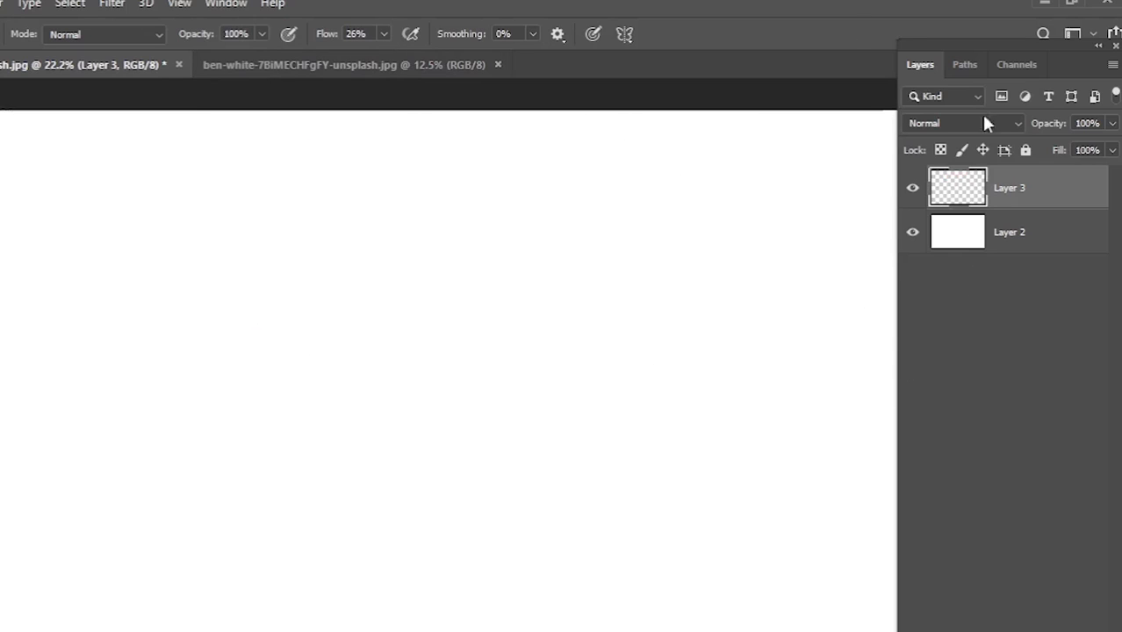
pyautogui.hotkey('ctrl', 'd')
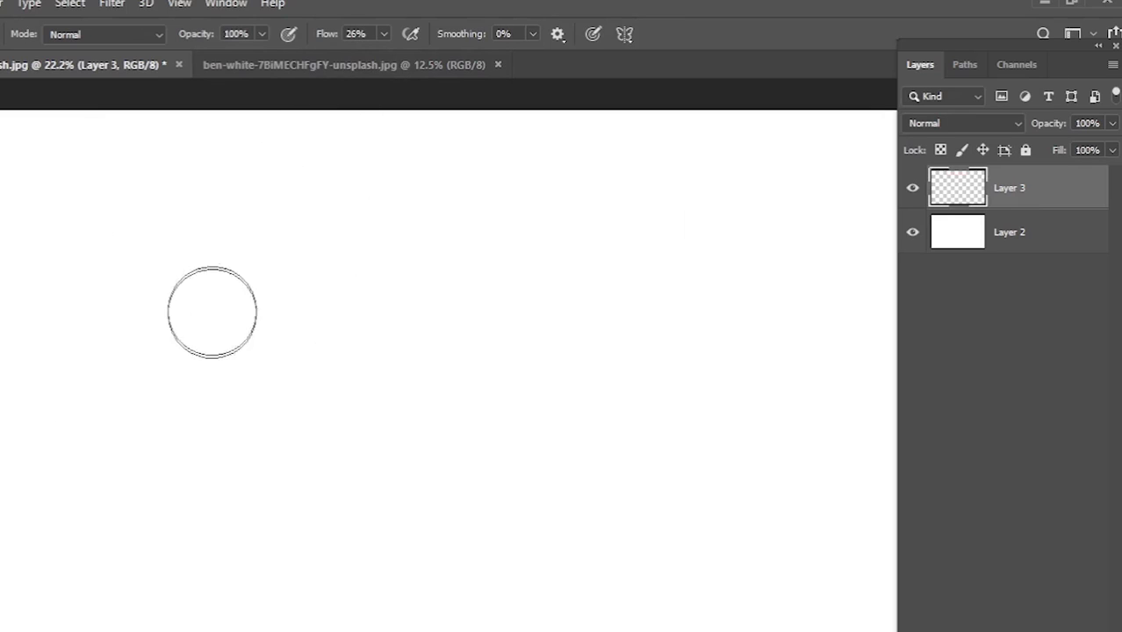
# Build up two red patches at 26% flow, one at the canvas's upper left and one at its lower right, by brushing back and forth
pyautogui.moveTo(189, 255)
pyautogui.mouseDown()
pyautogui.moveTo(388, 235)
pyautogui.moveTo(505, 279)
pyautogui.moveTo(530, 400)
pyautogui.moveTo(479, 455)
pyautogui.moveTo(313, 475)
pyautogui.moveTo(170, 461)
pyautogui.moveTo(122, 423)
pyautogui.moveTo(99, 329)
pyautogui.moveTo(107, 272)
pyautogui.moveTo(151, 239)
pyautogui.moveTo(194, 232)
pyautogui.moveTo(162, 235)
pyautogui.moveTo(132, 297)
pyautogui.moveTo(131, 340)
pyautogui.moveTo(172, 430)
pyautogui.moveTo(425, 442)
pyautogui.moveTo(510, 382)
pyautogui.moveTo(469, 287)
pyautogui.moveTo(328, 258)
pyautogui.moveTo(197, 271)
pyautogui.moveTo(154, 374)
pyautogui.moveTo(380, 405)
pyautogui.moveTo(441, 304)
pyautogui.moveTo(243, 280)
pyautogui.moveTo(177, 351)
pyautogui.moveTo(389, 343)
pyautogui.moveTo(355, 278)
pyautogui.moveTo(274, 359)
pyautogui.moveTo(412, 346)
pyautogui.moveTo(205, 333)
pyautogui.moveTo(326, 416)
pyautogui.moveTo(326, 323)
pyautogui.moveTo(322, 372)
pyautogui.moveTo(283, 304)
pyautogui.moveTo(309, 393)
pyautogui.moveTo(413, 375)
pyautogui.moveTo(264, 287)
pyautogui.moveTo(145, 360)
pyautogui.moveTo(275, 391)
pyautogui.moveTo(291, 334)
pyautogui.moveTo(202, 383)
pyautogui.moveTo(359, 421)
pyautogui.moveTo(448, 340)
pyautogui.moveTo(395, 251)
pyautogui.moveTo(366, 297)
pyautogui.moveTo(472, 396)
pyautogui.moveTo(507, 313)
pyautogui.moveTo(453, 276)
pyautogui.moveTo(369, 242)
pyautogui.moveTo(400, 379)
pyautogui.mouseUp()
pyautogui.moveTo(474, 293)
pyautogui.mouseDown()
pyautogui.moveTo(252, 247)
pyautogui.moveTo(338, 409)
pyautogui.moveTo(498, 339)
pyautogui.moveTo(185, 276)
pyautogui.moveTo(233, 485)
pyautogui.moveTo(402, 332)
pyautogui.moveTo(215, 254)
pyautogui.moveTo(198, 452)
pyautogui.moveTo(436, 404)
pyautogui.moveTo(287, 275)
pyautogui.moveTo(204, 449)
pyautogui.moveTo(502, 378)
pyautogui.moveTo(523, 291)
pyautogui.mouseUp()
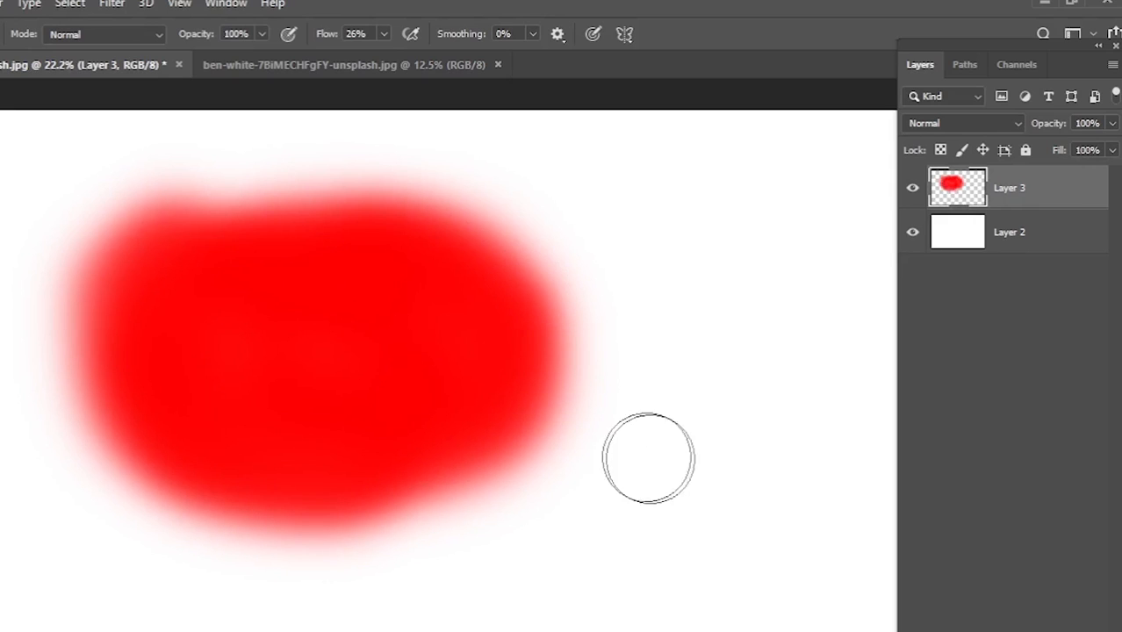
pyautogui.press('space')
pyautogui.moveTo(569, 449); pyautogui.dragTo(263, 281)
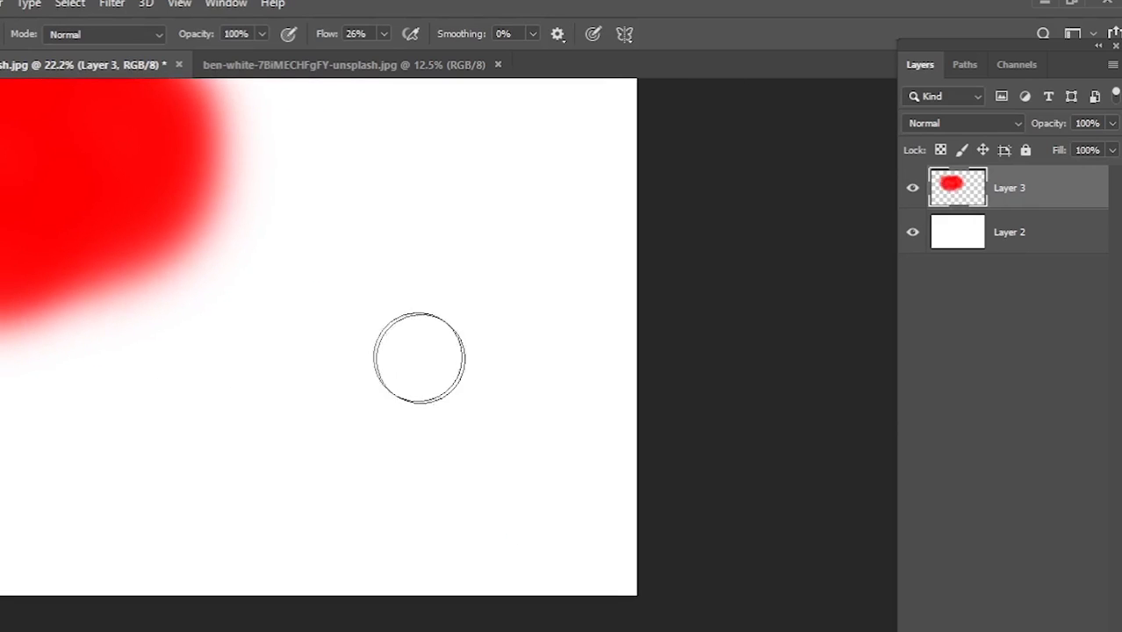
pyautogui.moveTo(103, 388)
pyautogui.mouseDown()
pyautogui.moveTo(399, 372)
pyautogui.moveTo(503, 388)
pyautogui.mouseUp()
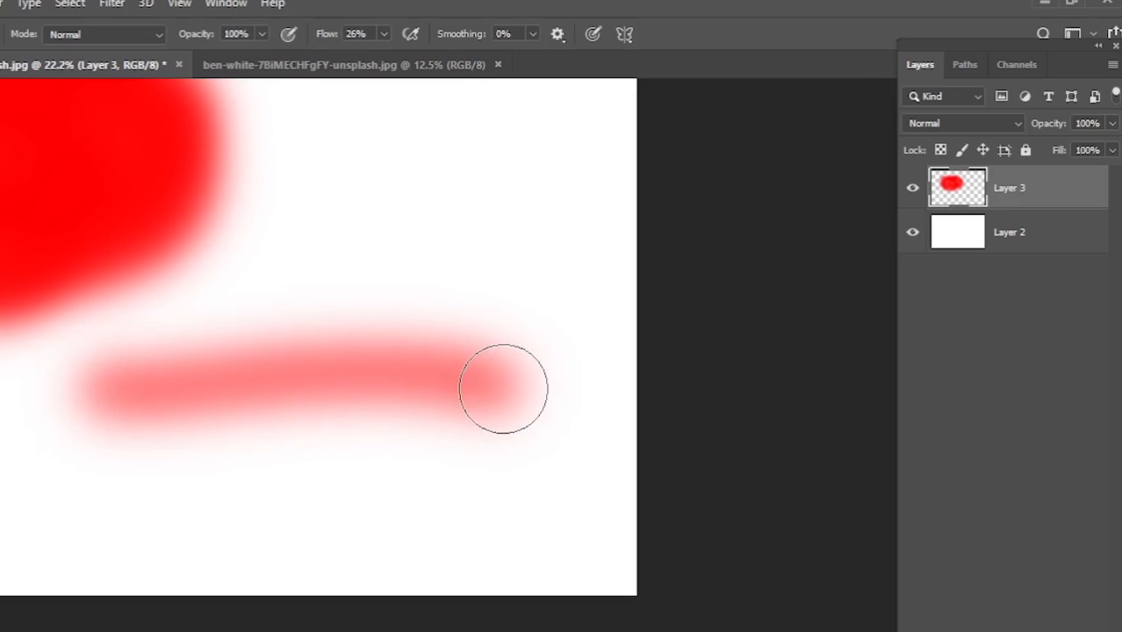
pyautogui.moveTo(484, 389)
pyautogui.mouseDown()
pyautogui.moveTo(367, 348)
pyautogui.moveTo(292, 351)
pyautogui.moveTo(132, 399)
pyautogui.moveTo(290, 418)
pyautogui.moveTo(381, 413)
pyautogui.moveTo(441, 386)
pyautogui.moveTo(362, 377)
pyautogui.moveTo(133, 418)
pyautogui.moveTo(459, 360)
pyautogui.moveTo(493, 401)
pyautogui.moveTo(447, 386)
pyautogui.moveTo(169, 397)
pyautogui.moveTo(355, 438)
pyautogui.moveTo(395, 368)
pyautogui.moveTo(180, 370)
pyautogui.moveTo(352, 493)
pyautogui.moveTo(352, 325)
pyautogui.moveTo(249, 378)
pyautogui.moveTo(319, 376)
pyautogui.moveTo(332, 329)
pyautogui.mouseUp()
pyautogui.scroll(-2, 496, 413)
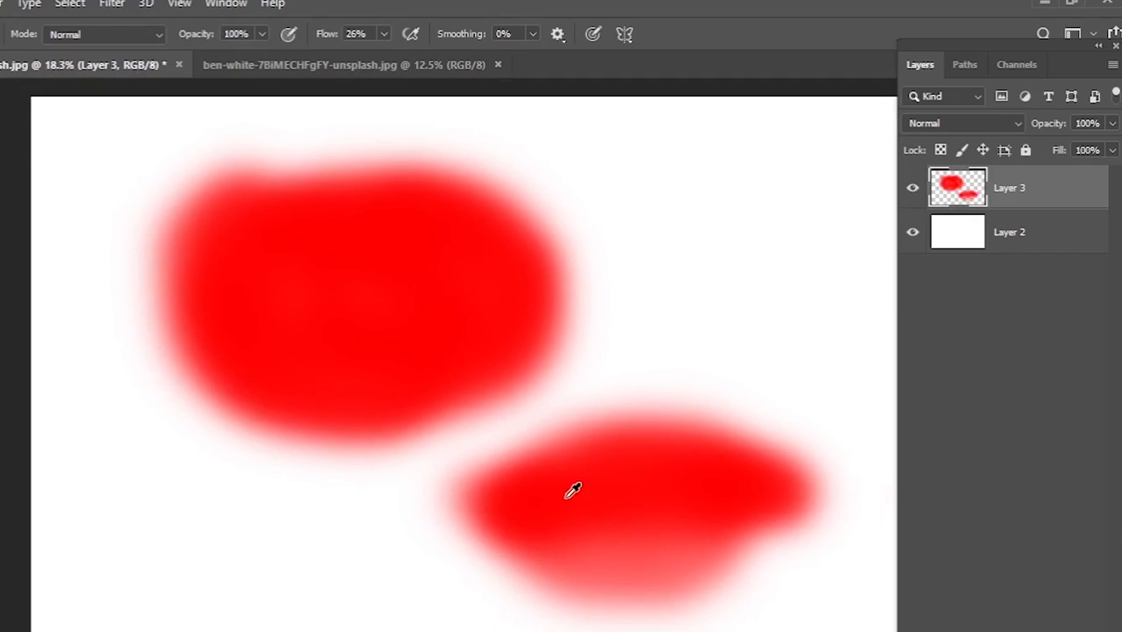
pyautogui.scroll(3, 672, 409)
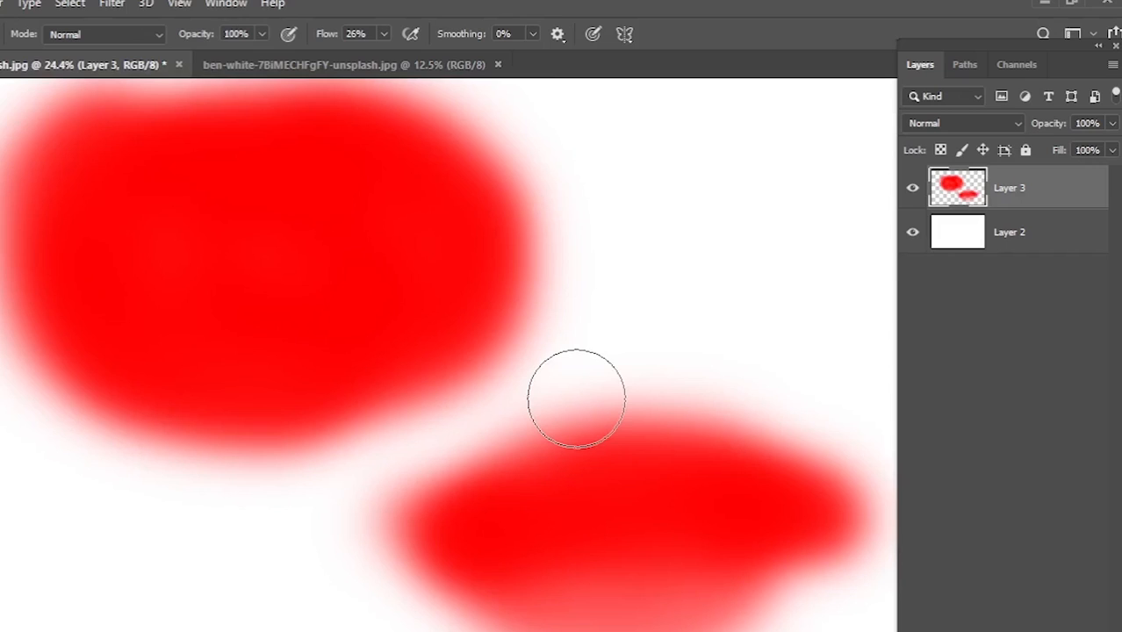
# Clear Layer 3 and build up a large irregular red patch across the canvas with repeated back-and-forth strokes at 26% flow
pyautogui.hotkey('ctrl', 'a')
pyautogui.press('Delete')
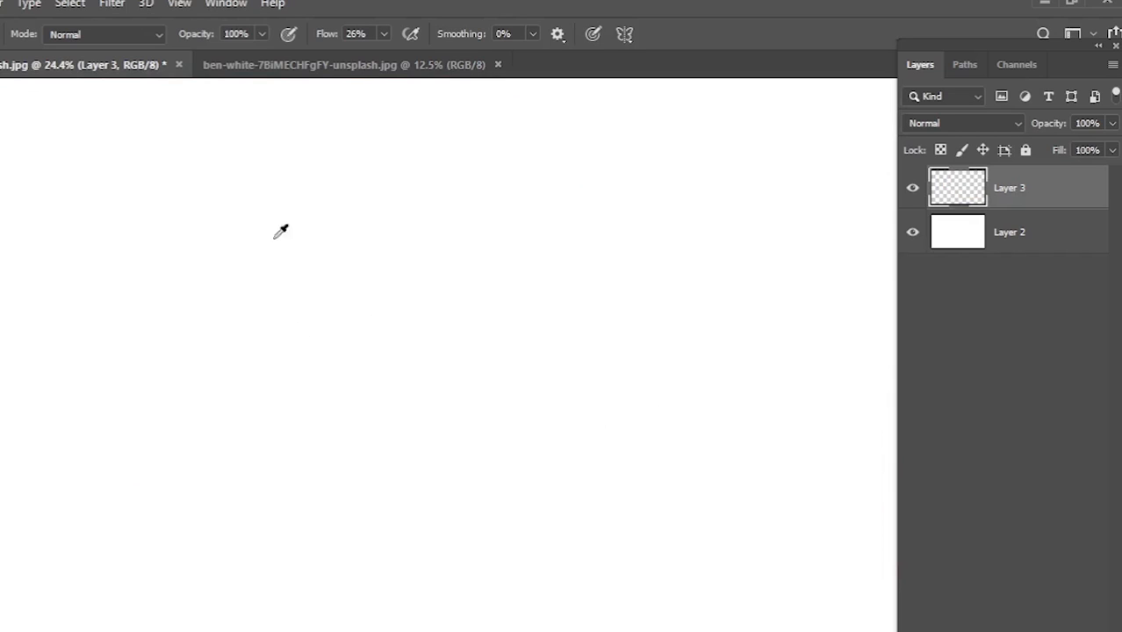
pyautogui.moveTo(204, 278)
pyautogui.mouseDown()
pyautogui.moveTo(510, 259)
pyautogui.moveTo(217, 280)
pyautogui.moveTo(358, 250)
pyautogui.moveTo(454, 257)
pyautogui.moveTo(480, 274)
pyautogui.mouseUp()
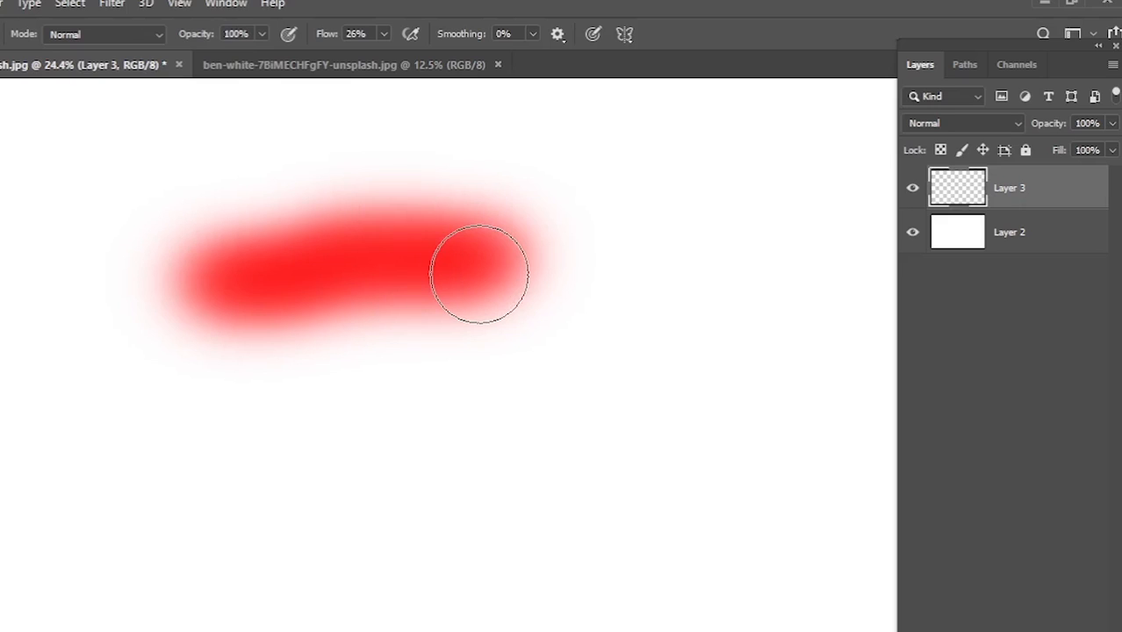
pyautogui.moveTo(480, 274); pyautogui.dragTo(248, 288)
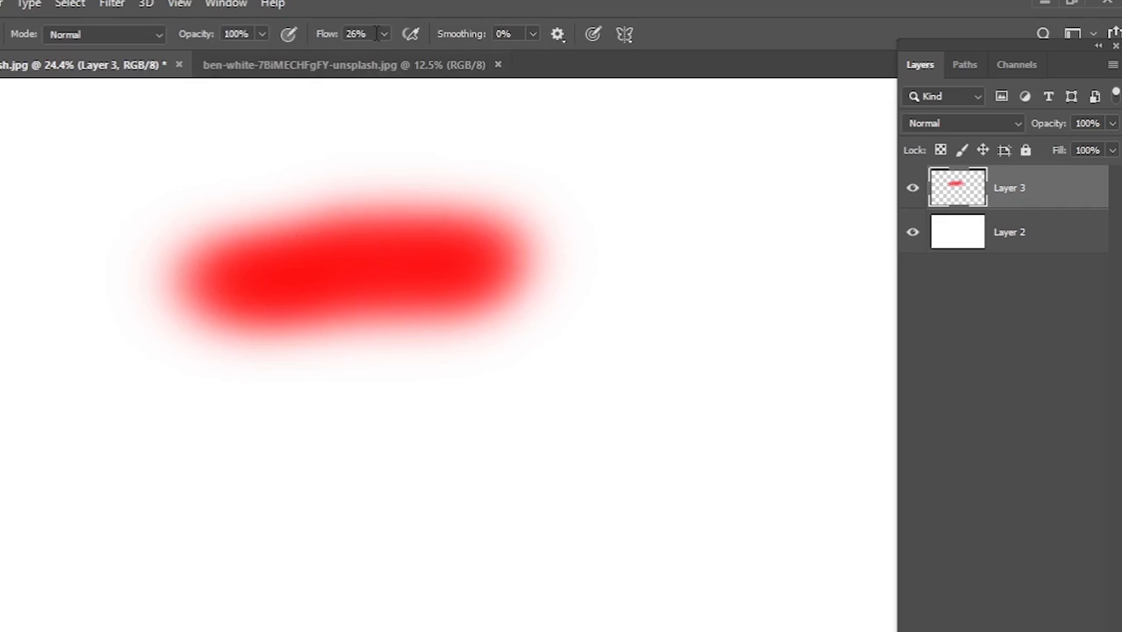
pyautogui.moveTo(250, 416)
pyautogui.mouseDown()
pyautogui.moveTo(416, 384)
pyautogui.moveTo(222, 402)
pyautogui.moveTo(483, 361)
pyautogui.moveTo(266, 387)
pyautogui.moveTo(397, 359)
pyautogui.moveTo(135, 360)
pyautogui.moveTo(453, 374)
pyautogui.moveTo(216, 373)
pyautogui.moveTo(417, 354)
pyautogui.moveTo(552, 287)
pyautogui.moveTo(384, 295)
pyautogui.moveTo(363, 411)
pyautogui.moveTo(238, 270)
pyautogui.moveTo(397, 247)
pyautogui.moveTo(503, 483)
pyautogui.moveTo(123, 547)
pyautogui.moveTo(303, 242)
pyautogui.moveTo(516, 406)
pyautogui.moveTo(287, 421)
pyautogui.moveTo(487, 324)
pyautogui.moveTo(354, 445)
pyautogui.moveTo(320, 206)
pyautogui.moveTo(389, 432)
pyautogui.moveTo(277, 527)
pyautogui.moveTo(81, 341)
pyautogui.moveTo(133, 405)
pyautogui.moveTo(557, 387)
pyautogui.moveTo(614, 347)
pyautogui.moveTo(663, 361)
pyautogui.moveTo(685, 299)
pyautogui.moveTo(648, 443)
pyautogui.moveTo(687, 257)
pyautogui.moveTo(671, 263)
pyautogui.moveTo(659, 432)
pyautogui.moveTo(636, 442)
pyautogui.moveTo(659, 301)
pyautogui.moveTo(524, 298)
pyautogui.moveTo(522, 453)
pyautogui.moveTo(515, 278)
pyautogui.moveTo(631, 371)
pyautogui.moveTo(524, 469)
pyautogui.moveTo(587, 372)
pyautogui.moveTo(610, 214)
pyautogui.moveTo(555, 496)
pyautogui.moveTo(548, 274)
pyautogui.moveTo(541, 341)
pyautogui.moveTo(512, 247)
pyautogui.moveTo(450, 294)
pyautogui.moveTo(665, 256)
pyautogui.moveTo(397, 130)
pyautogui.moveTo(336, 414)
pyautogui.moveTo(742, 188)
pyautogui.moveTo(593, 357)
pyautogui.moveTo(331, 343)
pyautogui.mouseUp()
pyautogui.scroll(-5, 232, 395)
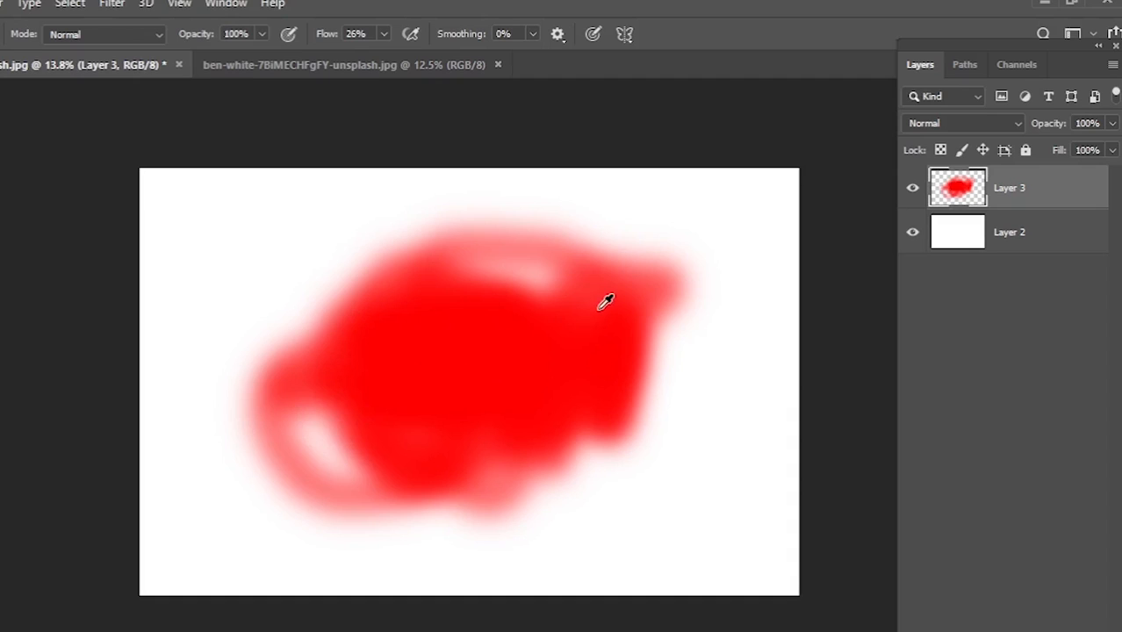
pyautogui.keyDown('alt'); pyautogui.scroll(1, 606, 302); pyautogui.keyUp('alt')
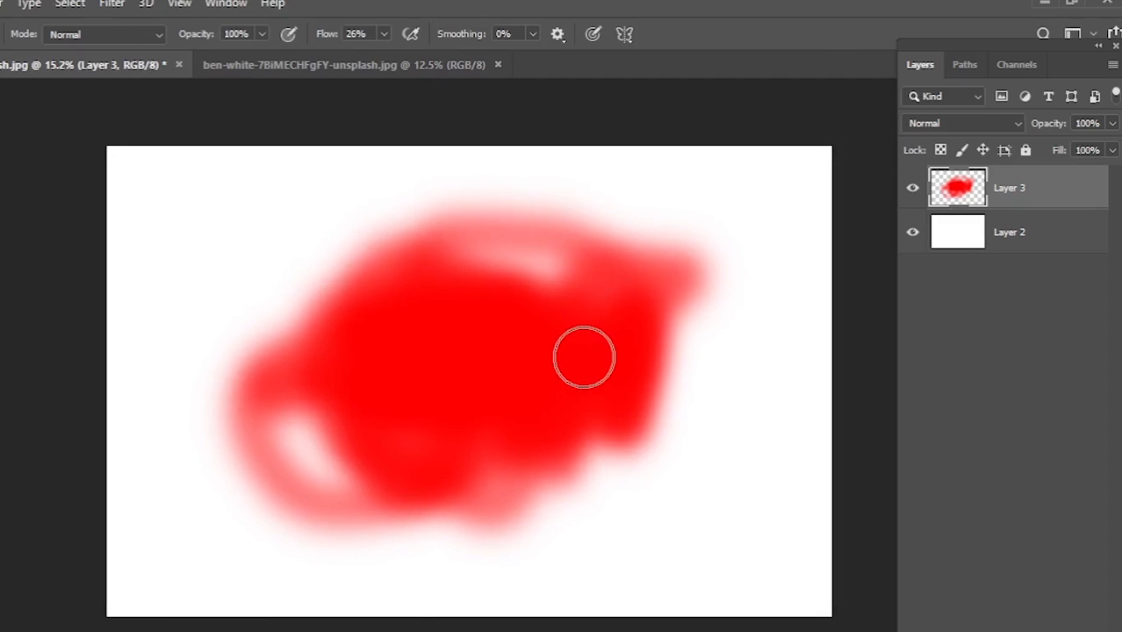
# Cut all the paint from Layer 3 and remove the selection
pyautogui.hotkey('ctrl', 'a')
pyautogui.hotkey('ctrl', 'x')
pyautogui.hotkey('ctrl', 'd')
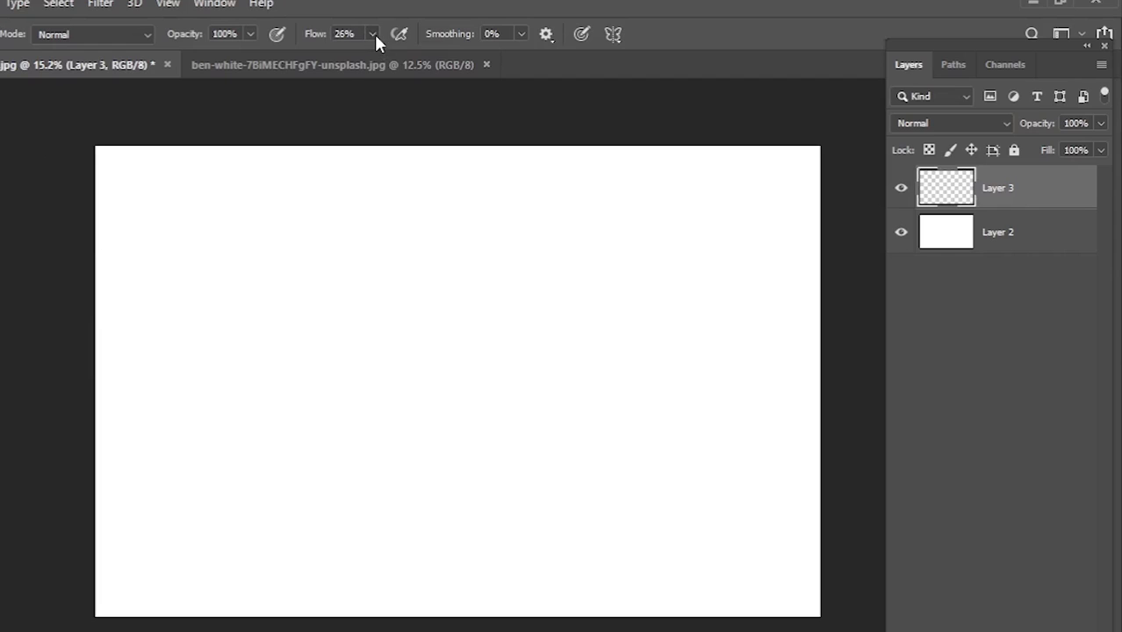
# Set the brush flow to 100% and opacity to 36%, and paint a wide horizontal red stroke across the canvas's upper left on Layer 3
pyautogui.click(373, 34)
pyautogui.moveTo(372, 57); pyautogui.dragTo(513, 60)
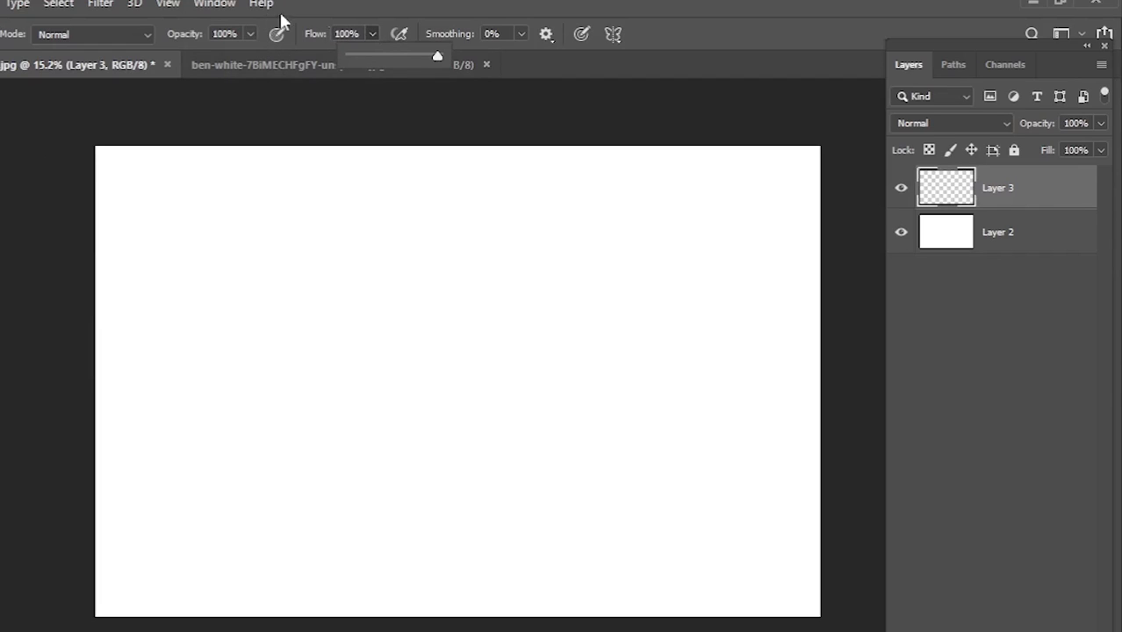
pyautogui.click(250, 34)
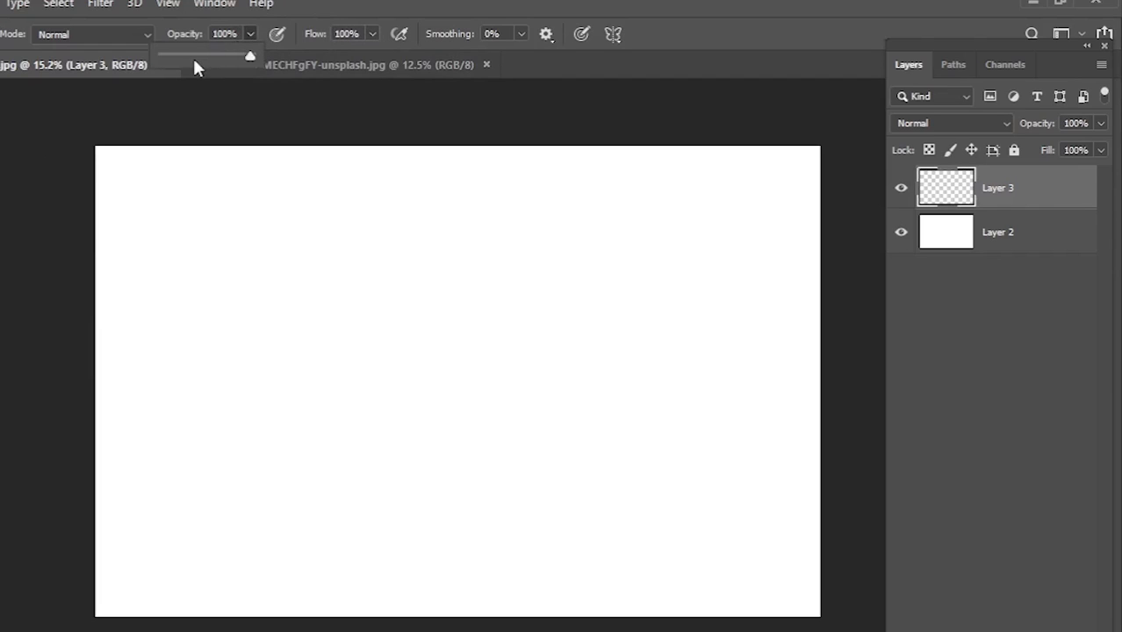
pyautogui.moveTo(255, 270)
pyautogui.mouseDown()
pyautogui.moveTo(506, 266)
pyautogui.moveTo(193, 273)
pyautogui.moveTo(428, 263)
pyautogui.mouseUp()
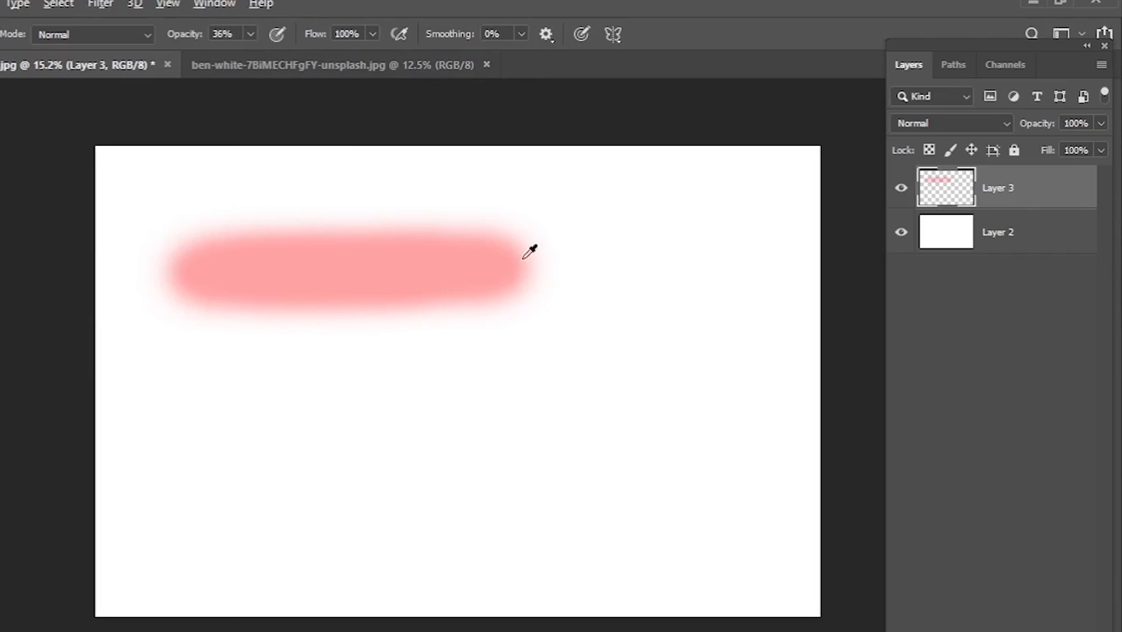
# Lower Layer 3's opacity to 43% to compare the stroke, and restore it to 100%
pyautogui.keyDown('alt'); pyautogui.scroll(3, 529, 249); pyautogui.keyUp('alt')
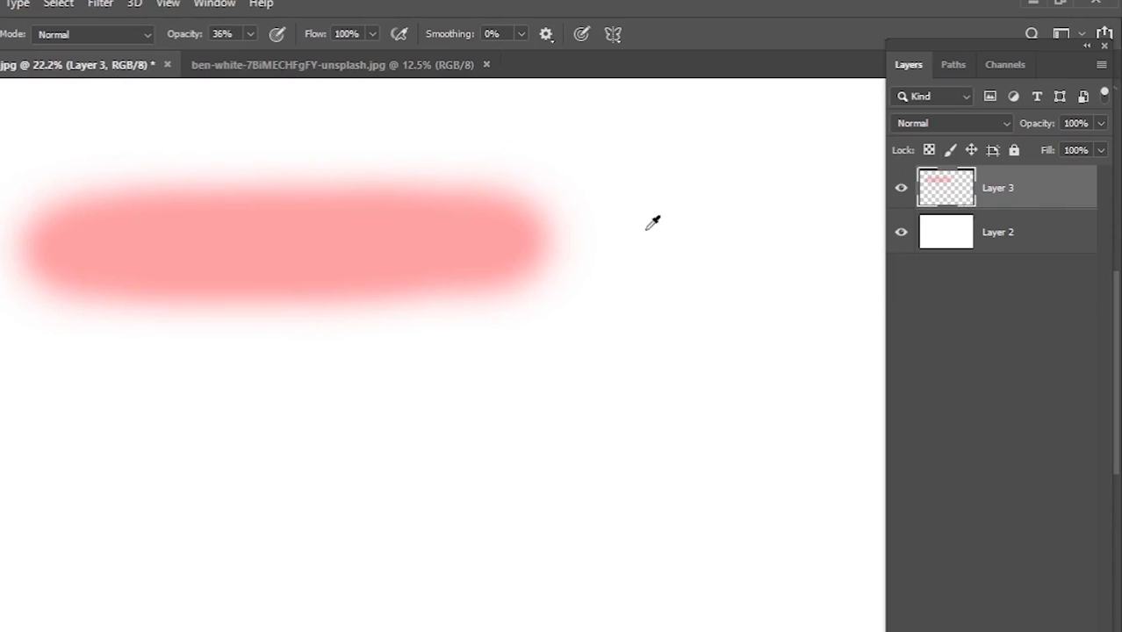
pyautogui.click(1100, 123)
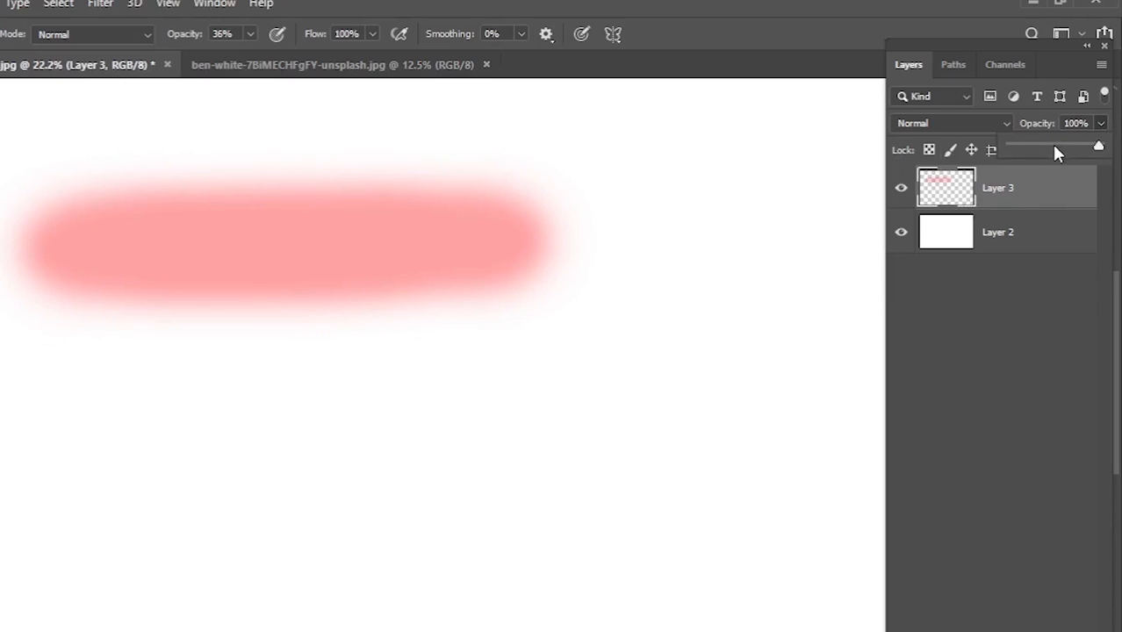
pyautogui.moveTo(1056, 153); pyautogui.dragTo(1051, 152)
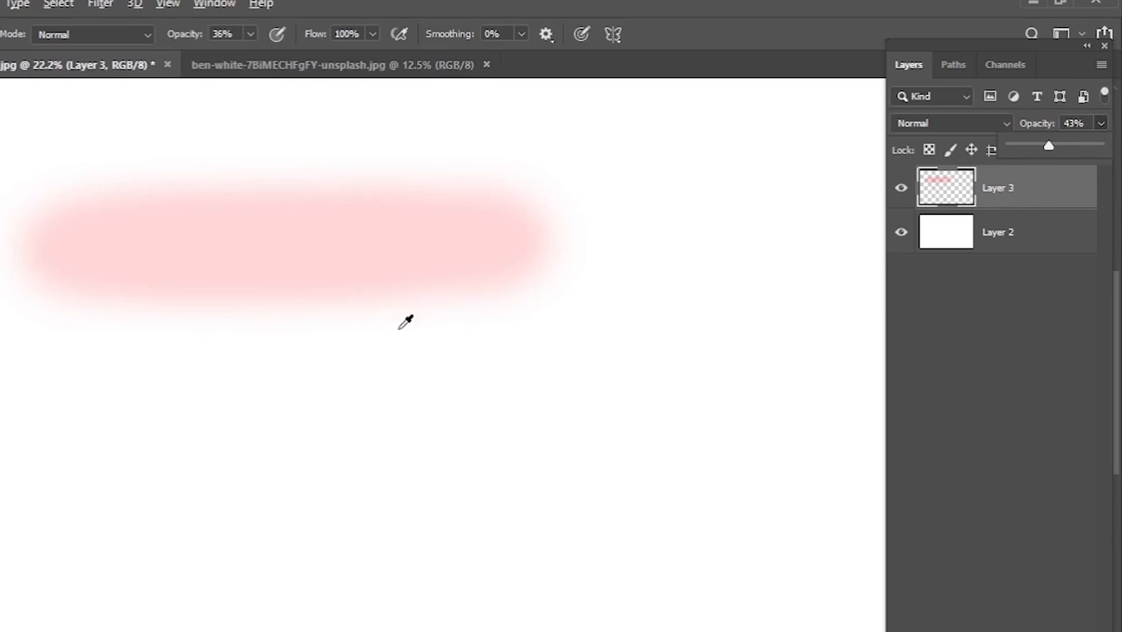
pyautogui.keyDown('alt'); pyautogui.scroll(-3, 403, 321); pyautogui.keyUp('alt')
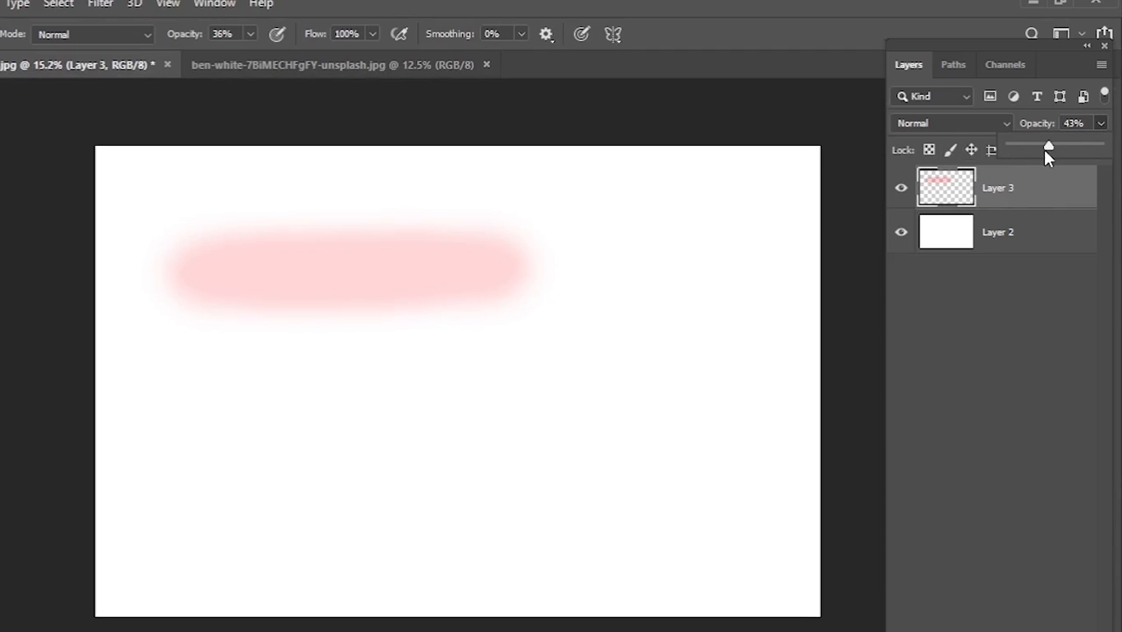
pyautogui.moveTo(1043, 149); pyautogui.dragTo(1118, 149)
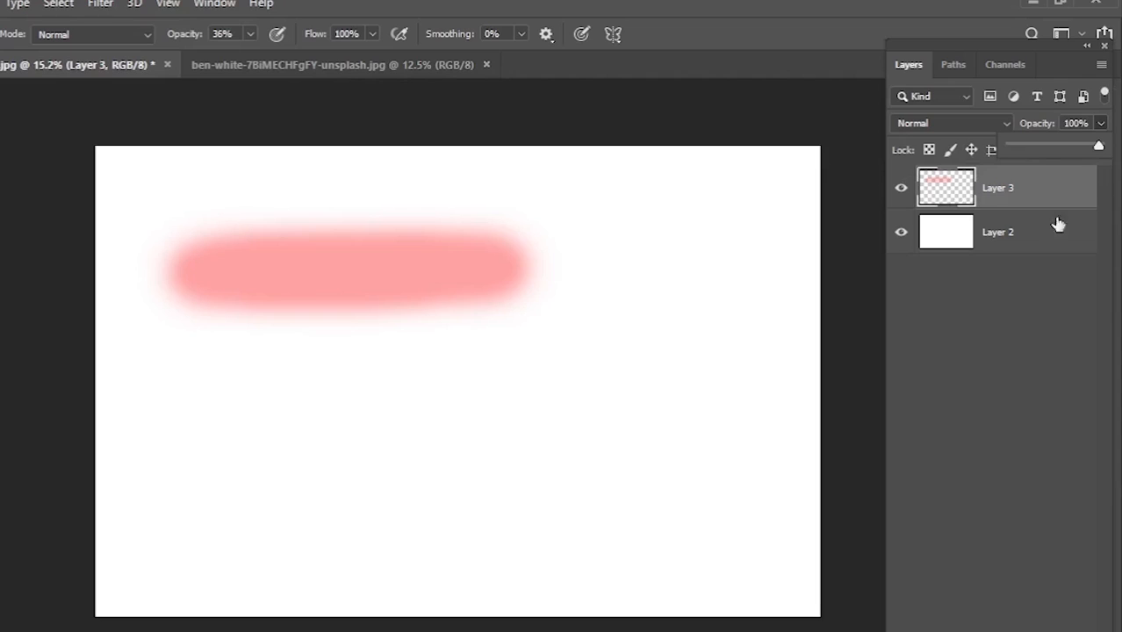
pyautogui.click(1022, 350)
# With brush opacity at 100% and Layer 3's opacity at 9%, paint an irregular red patch across the middle of the canvas
pyautogui.click(249, 34)
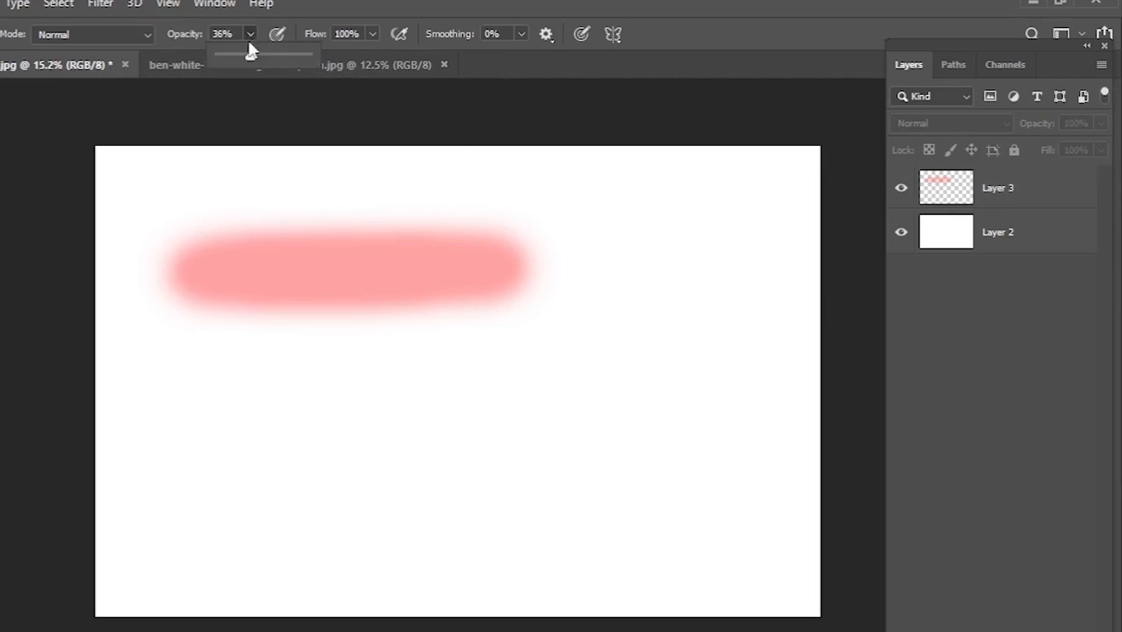
pyautogui.click(1028, 198)
pyautogui.click(1102, 123)
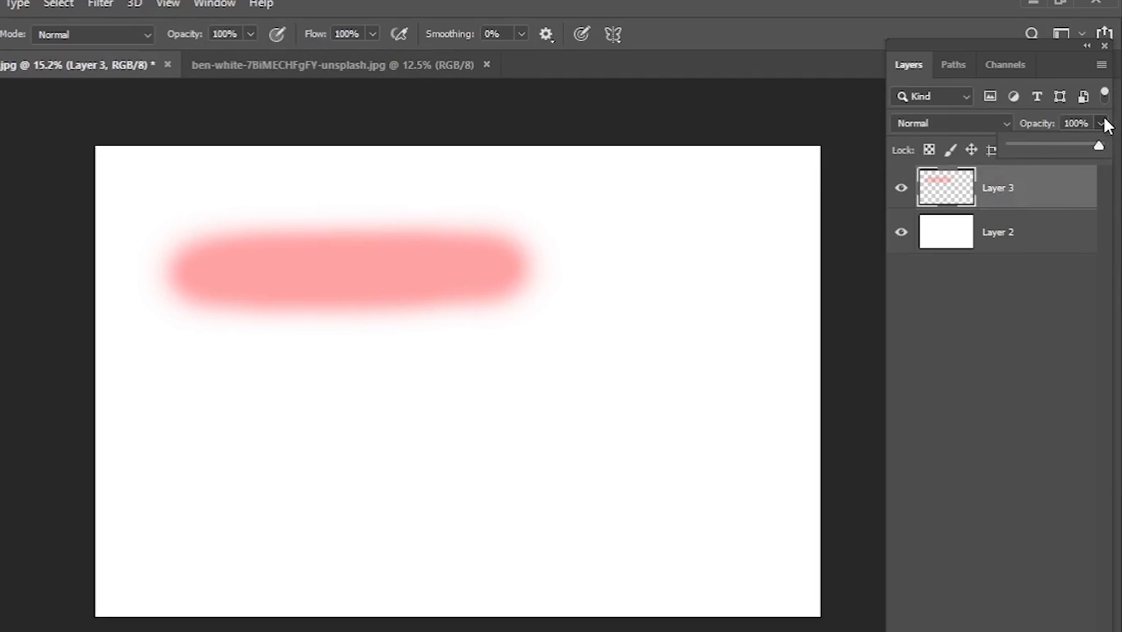
pyautogui.click(1017, 145)
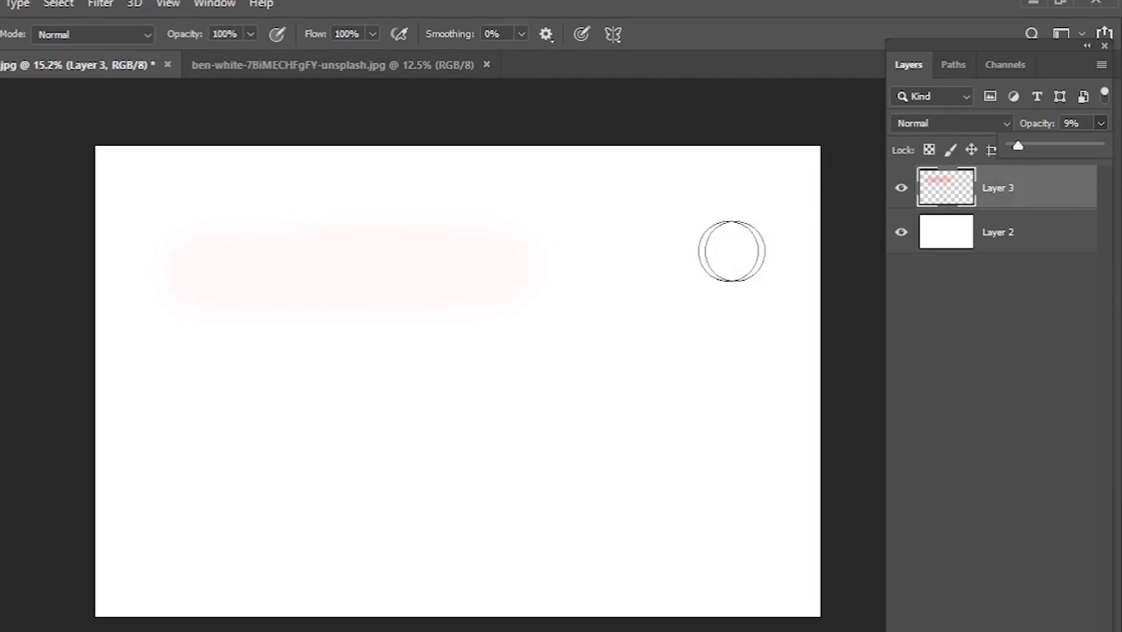
pyautogui.moveTo(278, 396)
pyautogui.mouseDown()
pyautogui.moveTo(396, 351)
pyautogui.moveTo(411, 371)
pyautogui.mouseUp()
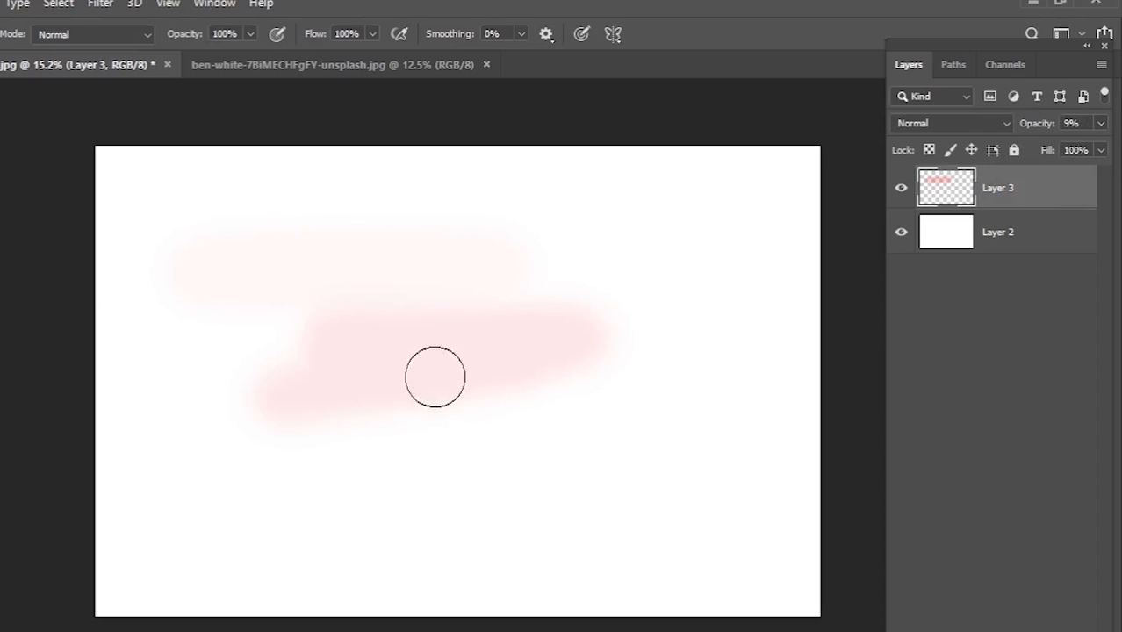
# Raise Layer 3's opacity to 72% and paint a rounded red patch below and to the right of the middle patch
pyautogui.click(1102, 123)
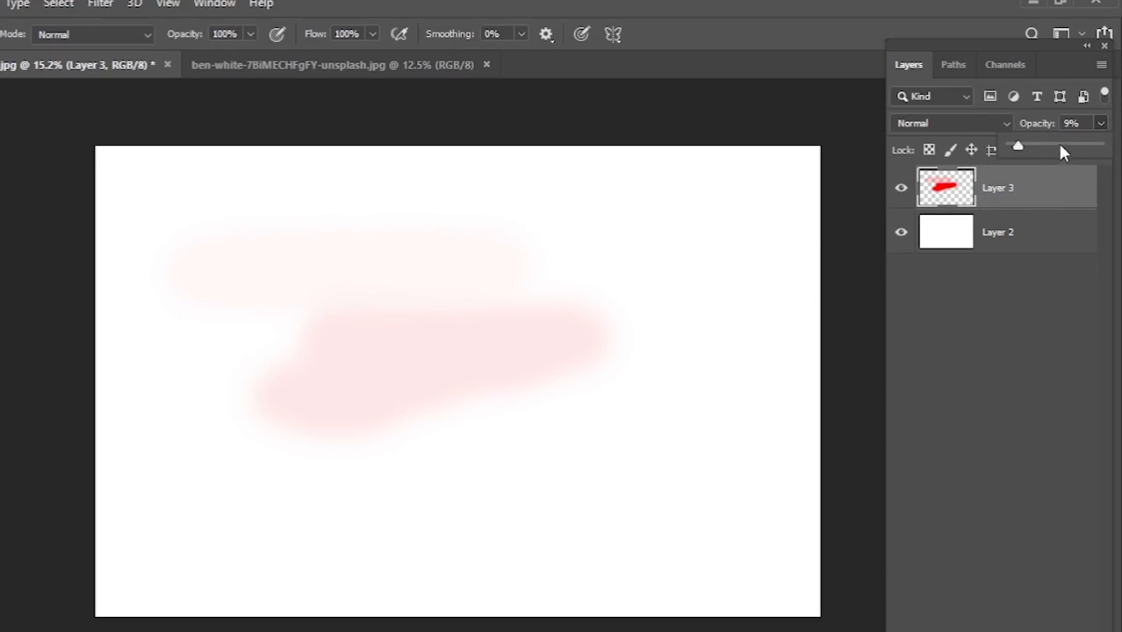
pyautogui.click(1073, 146)
pyautogui.moveTo(526, 418)
pyautogui.mouseDown()
pyautogui.moveTo(498, 466)
pyautogui.moveTo(619, 473)
pyautogui.moveTo(534, 461)
pyautogui.moveTo(617, 390)
pyautogui.mouseUp()
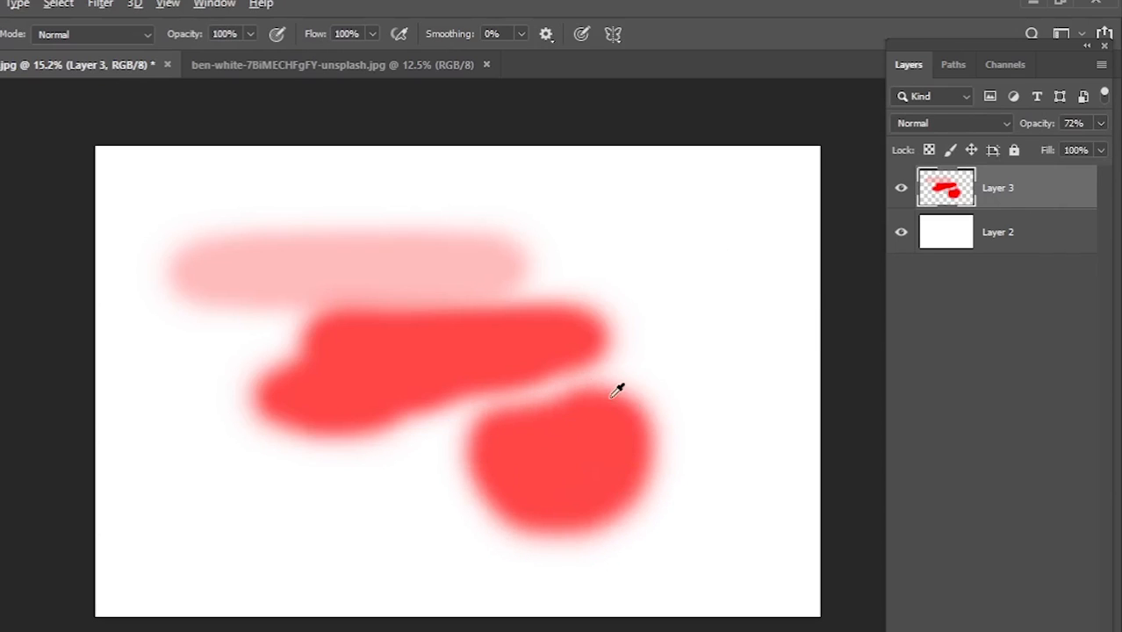
pyautogui.scroll(3, 617, 390)
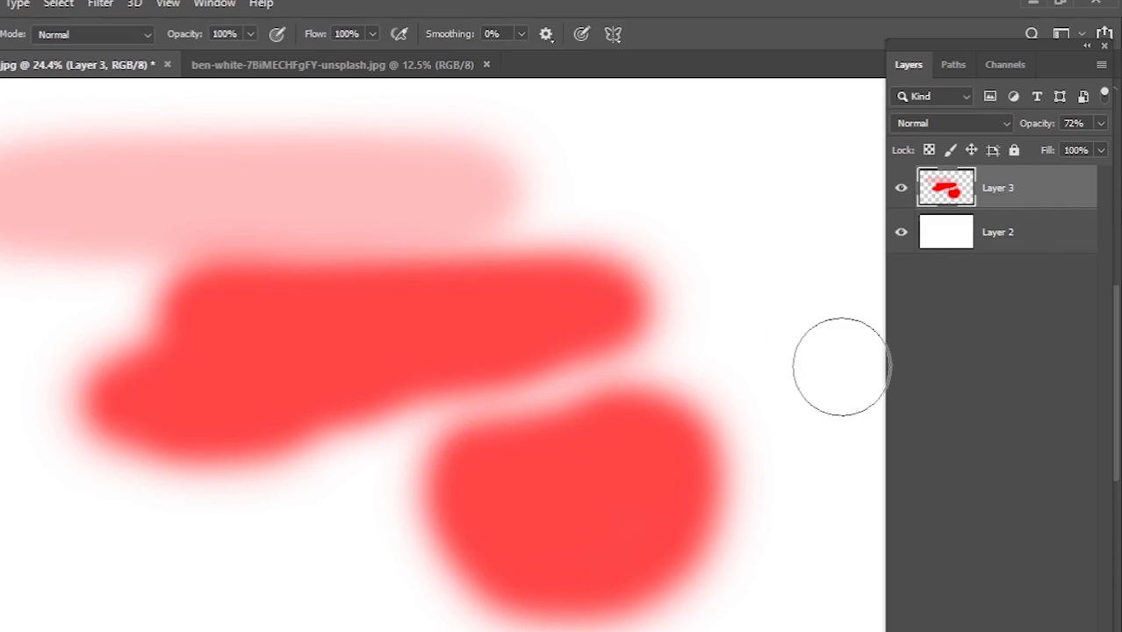
# Clear the paint from Layer 3 and brush a rounded red patch at the canvas's upper left with brush opacity at 48%
pyautogui.press('Delete')
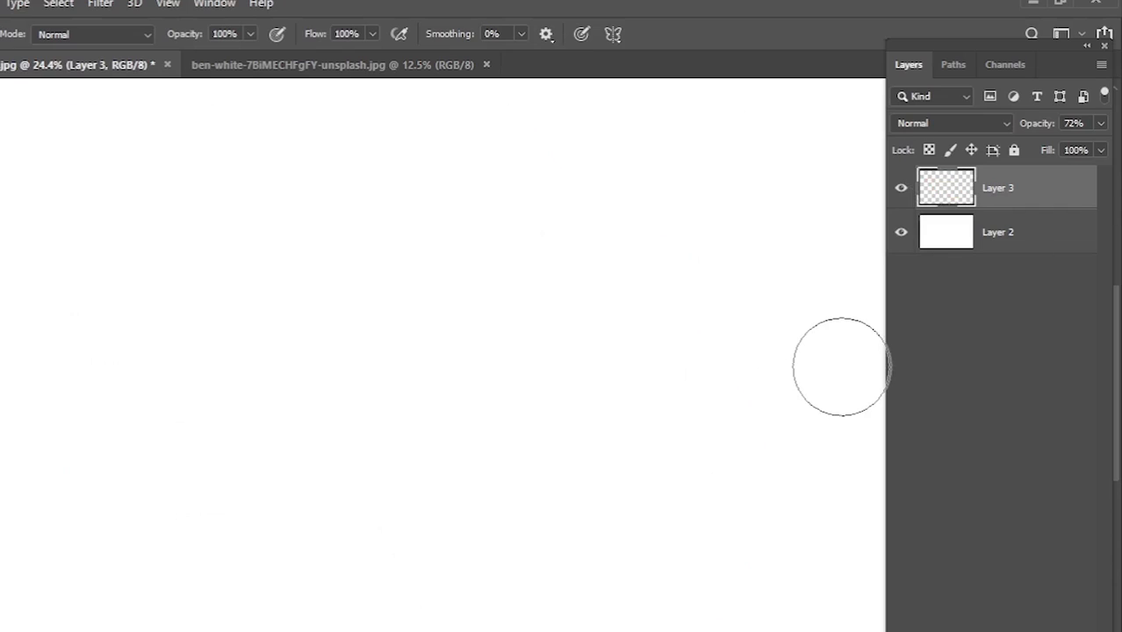
pyautogui.click(251, 35)
pyautogui.click(203, 55)
pyautogui.moveTo(110, 254)
pyautogui.mouseDown()
pyautogui.moveTo(320, 243)
pyautogui.moveTo(190, 363)
pyautogui.moveTo(187, 228)
pyautogui.moveTo(269, 163)
pyautogui.mouseUp()
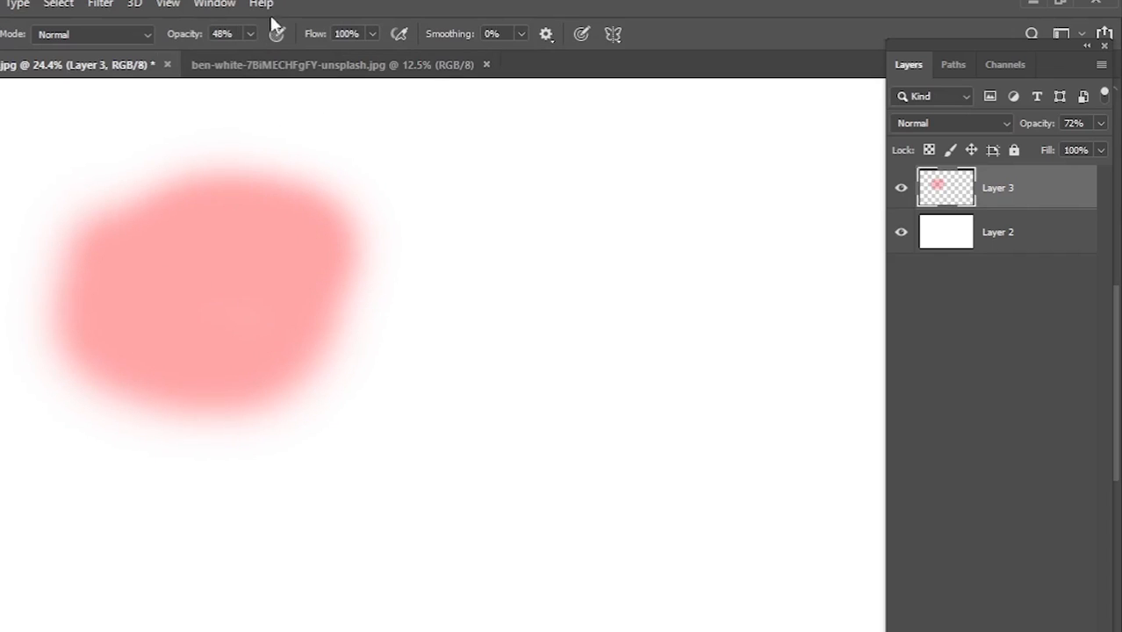
# Raise the brush opacity to 85% and paint a second rounded red patch to the right of the first one
pyautogui.click(252, 33)
pyautogui.click(284, 55)
pyautogui.moveTo(400, 377)
pyautogui.mouseDown()
pyautogui.moveTo(528, 348)
pyautogui.moveTo(481, 291)
pyautogui.moveTo(471, 318)
pyautogui.mouseUp()
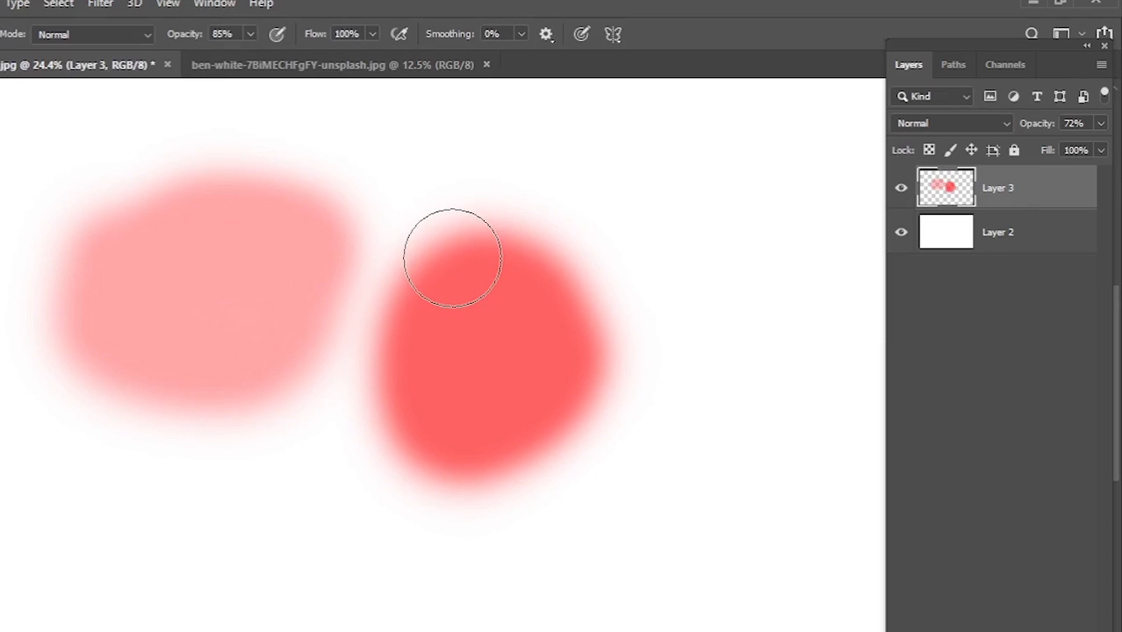
# Select the whole canvas and clear both red patches from Layer 3
pyautogui.scroll(-2, 396, 326)
pyautogui.hotkey('ctrl', 'a')
pyautogui.press('Delete')
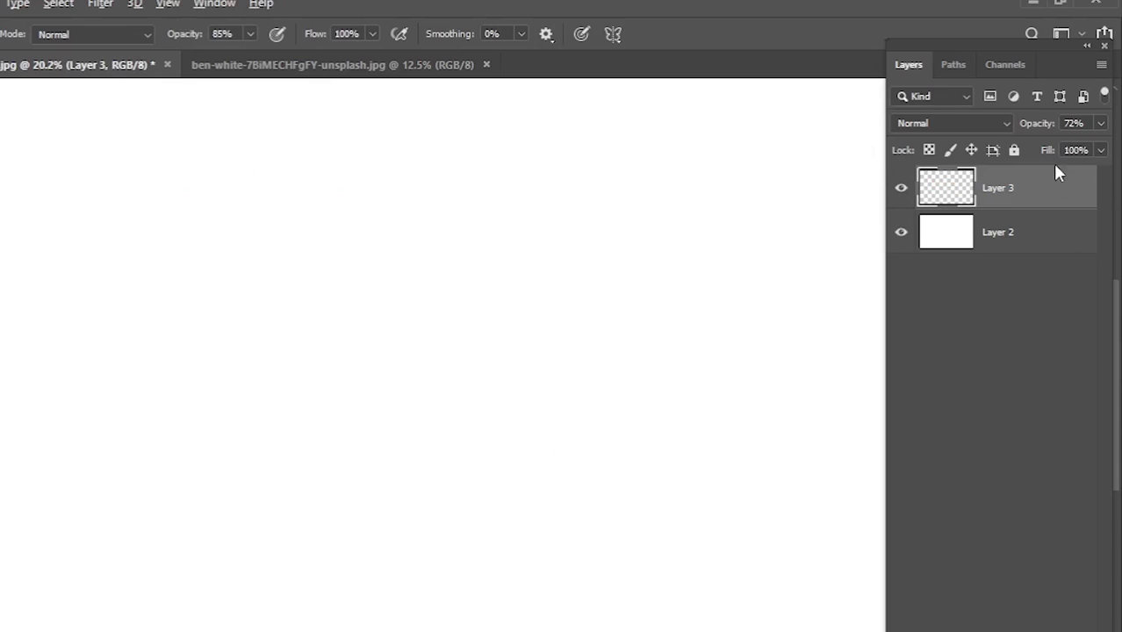
pyautogui.scroll(-2, 378, 410)
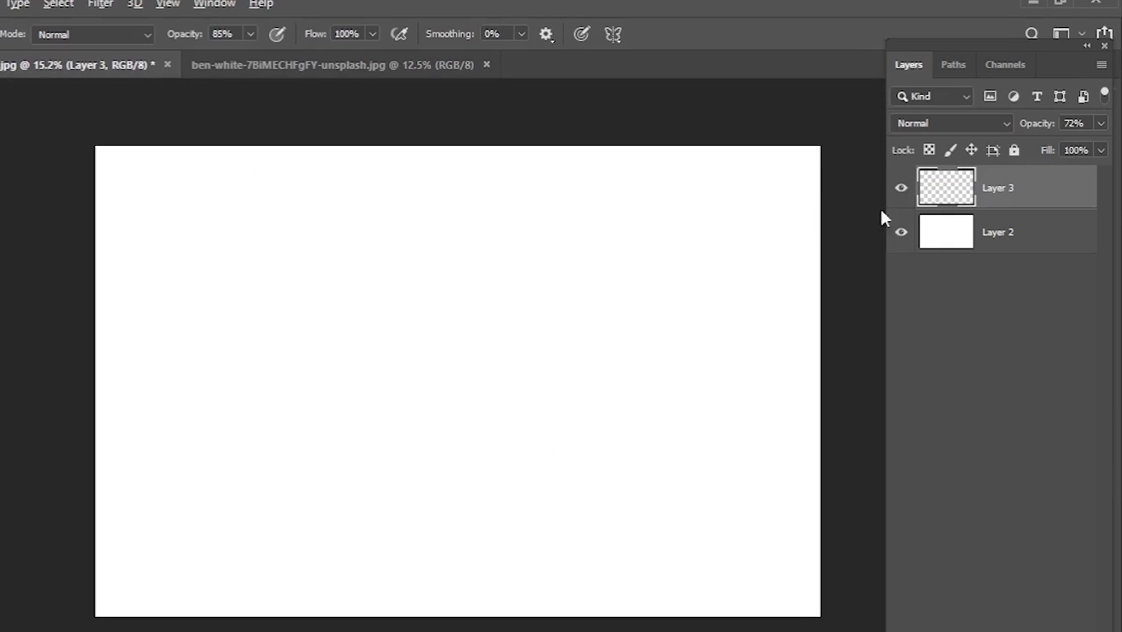
pyautogui.scroll(2, 832, 163)
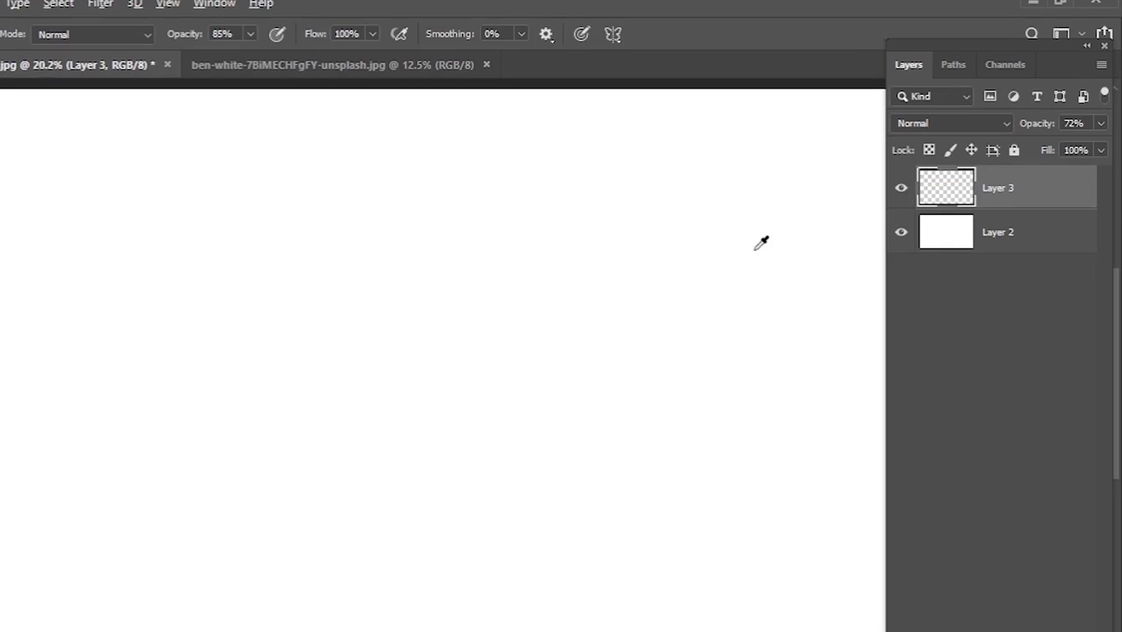
pyautogui.scroll(-2, 763, 243)
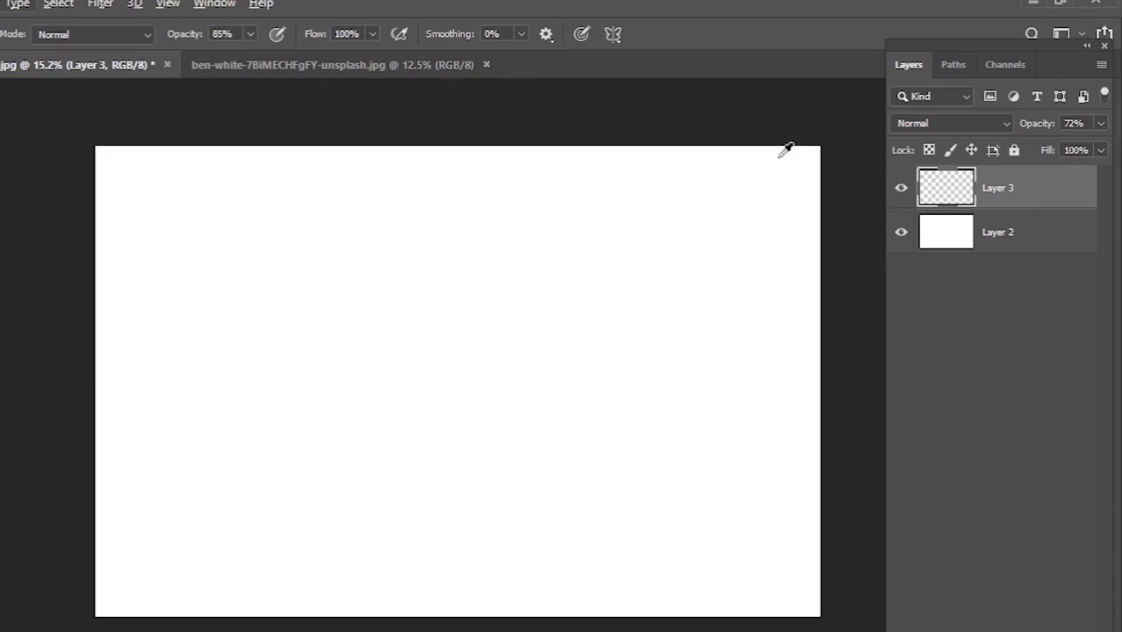
pyautogui.scroll(2, 796, 143)
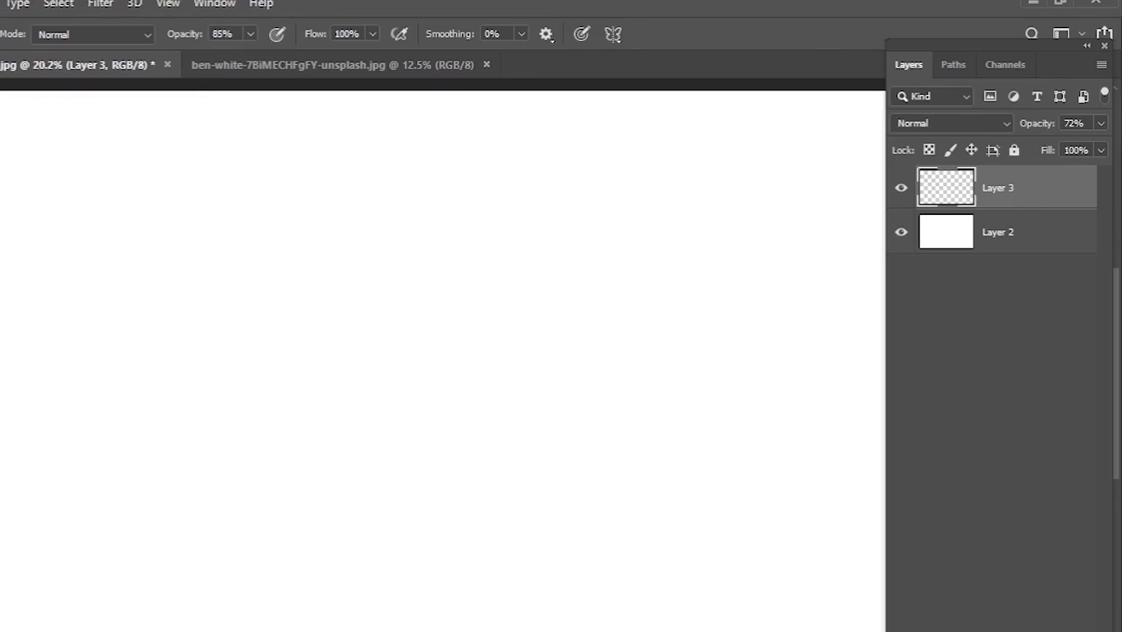
# Draw a nearly square rectangular selection left of the canvas's centre on Layer 3 and fill it with red
pyautogui.press('m')
pyautogui.moveTo(206, 232); pyautogui.dragTo(438, 439)
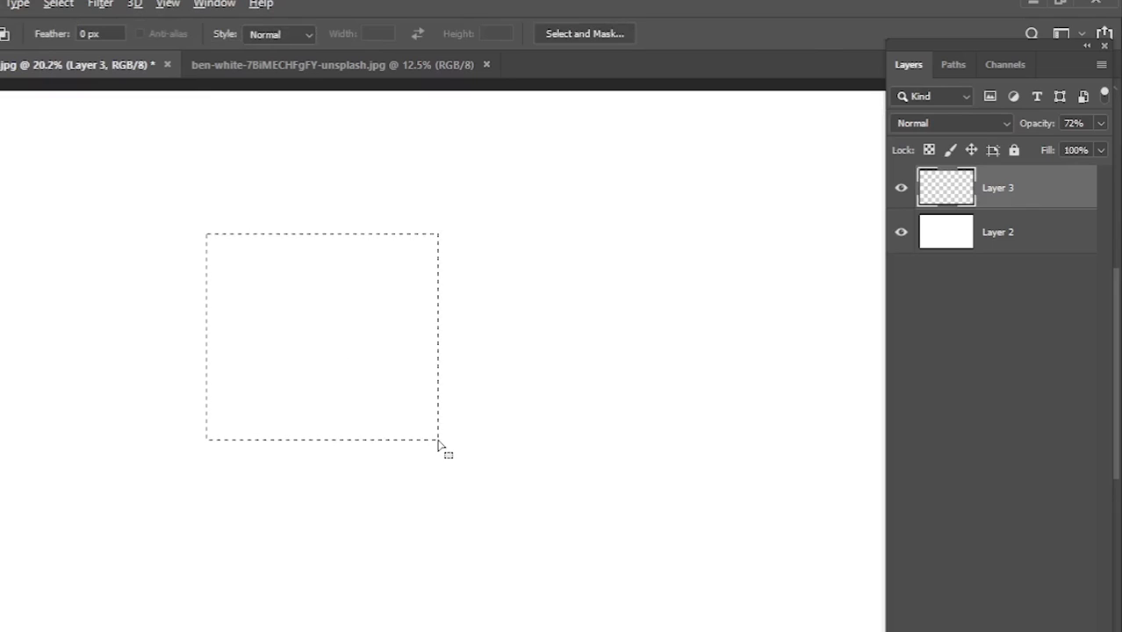
pyautogui.hotkey('ctrl', 'BackSpace')
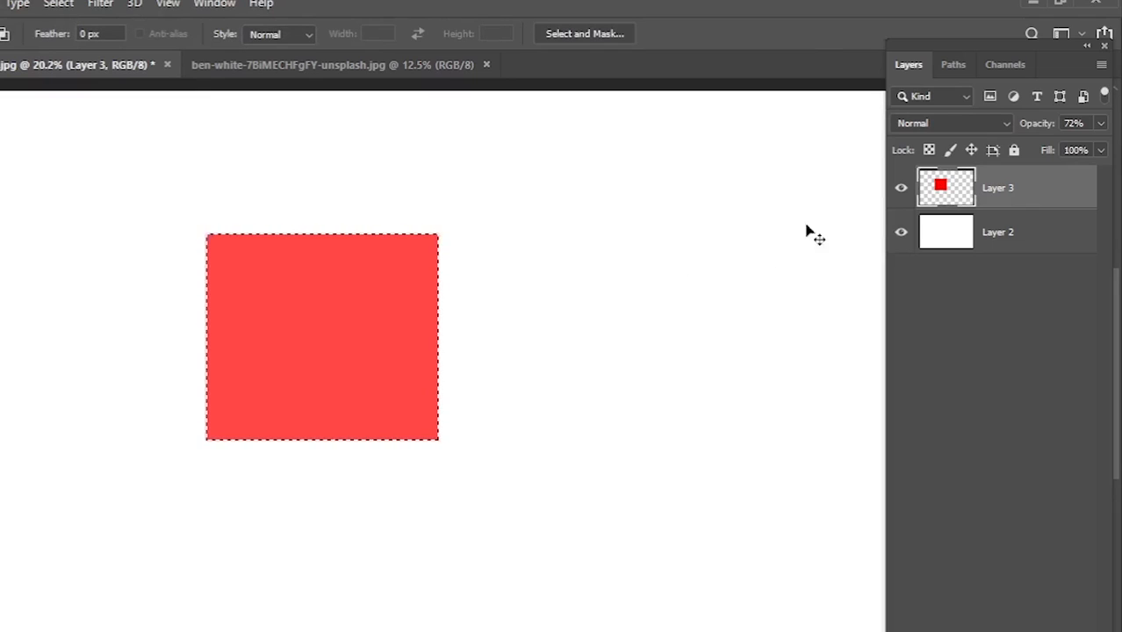
# Set Layer 3's opacity to 100% and remove the selection around the red square
pyautogui.click(1100, 123)
pyautogui.moveTo(1081, 146); pyautogui.dragTo(1098, 146)
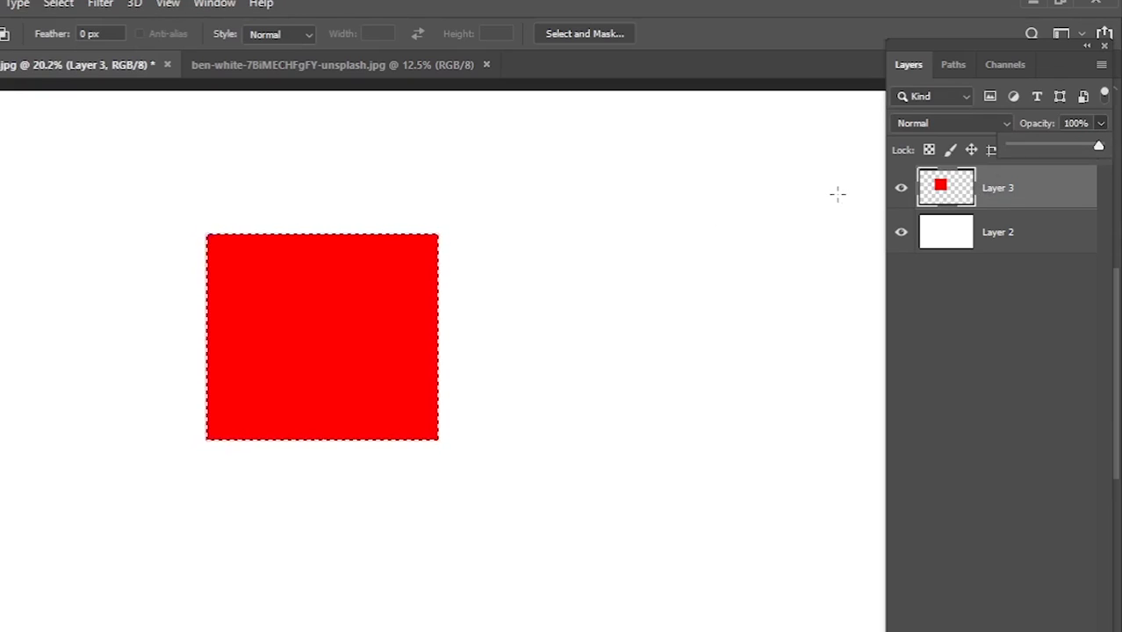
pyautogui.hotkey('ctrl', 'd')
# Duplicate the red square with the Move tool, placing the copy level with the original on its right
pyautogui.press('v')
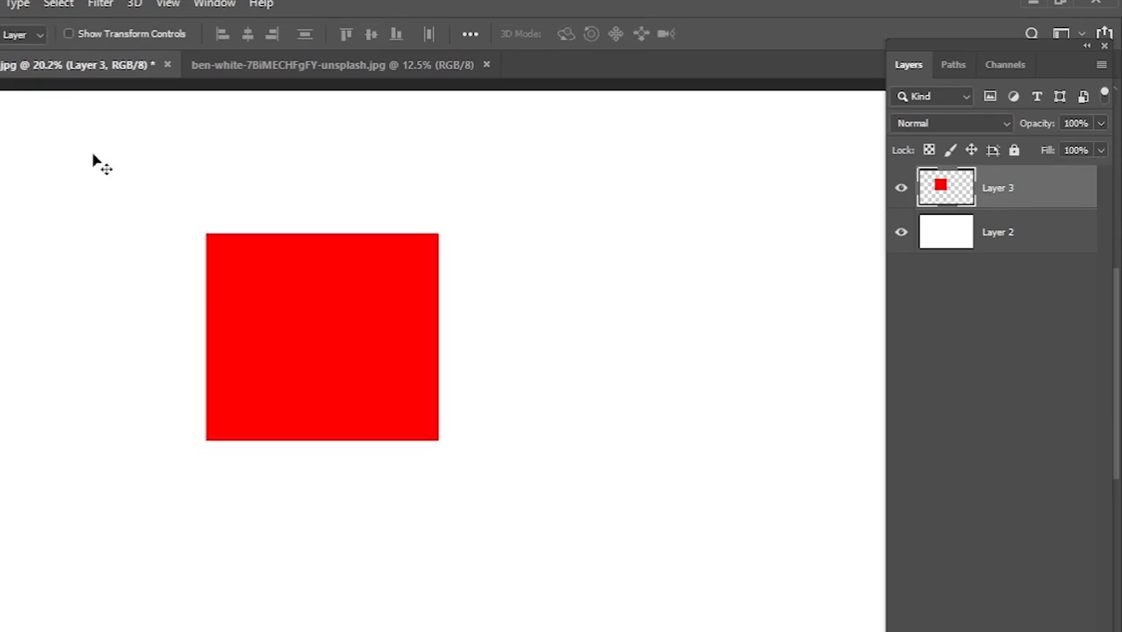
pyautogui.moveTo(343, 341); pyautogui.dragTo(704, 326)
pyautogui.hotkey('ctrl', '0')
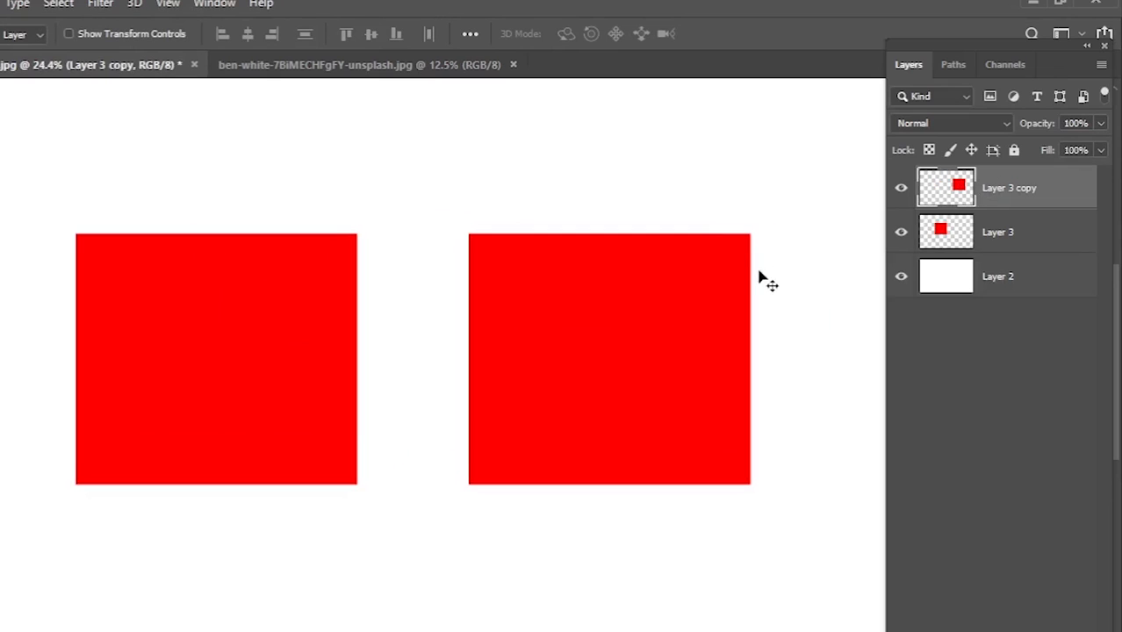
# Lower the opacity of Layer 3 copy to 41% and then further to 11%
pyautogui.click(997, 339)
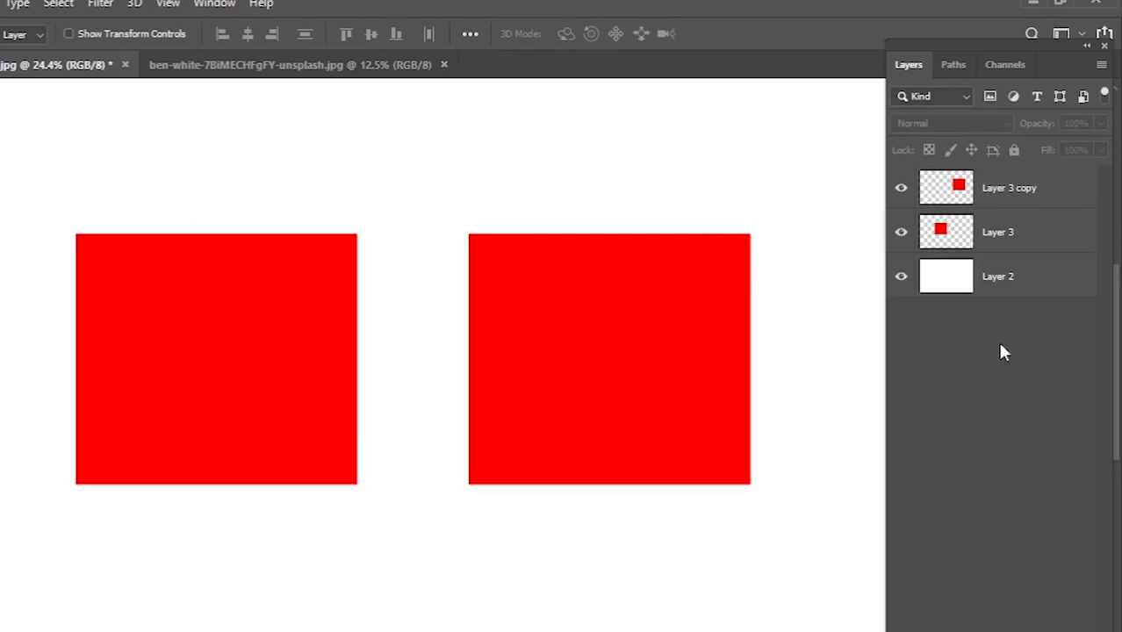
pyautogui.click(1020, 195)
pyautogui.click(1100, 124)
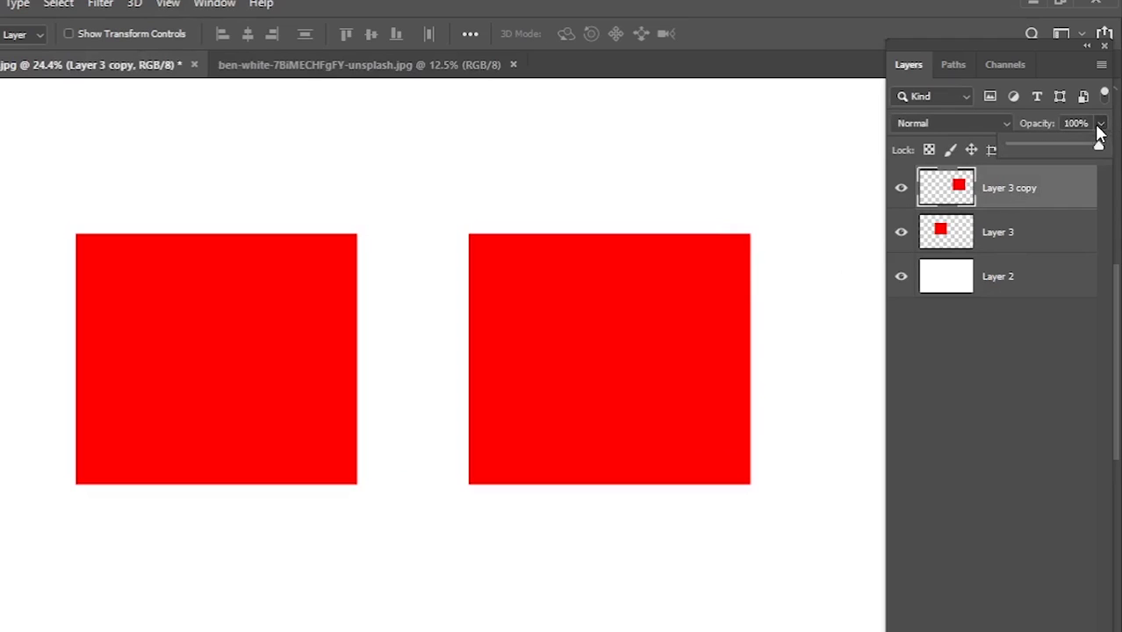
pyautogui.click(1046, 145)
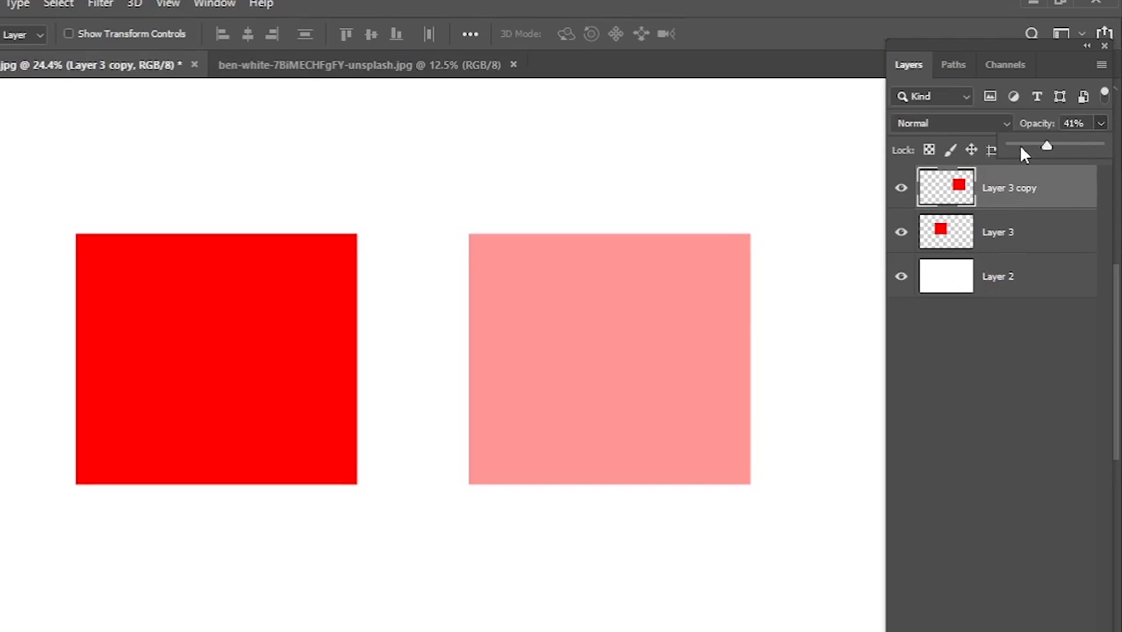
pyautogui.click(1019, 146)
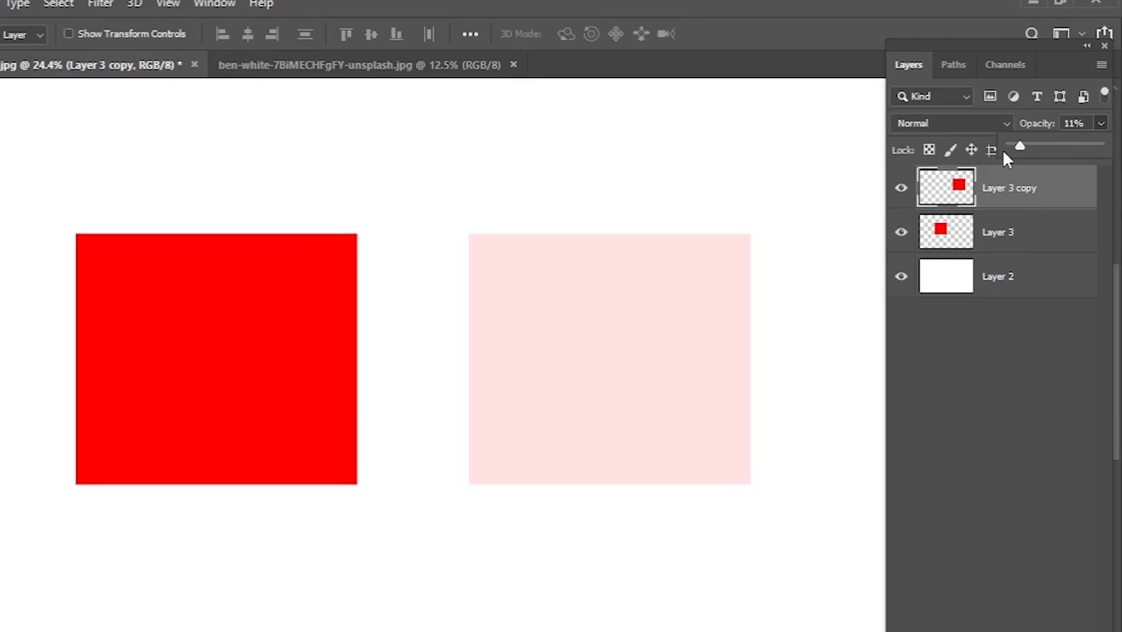
pyautogui.click(1006, 358)
pyautogui.click(1076, 174)
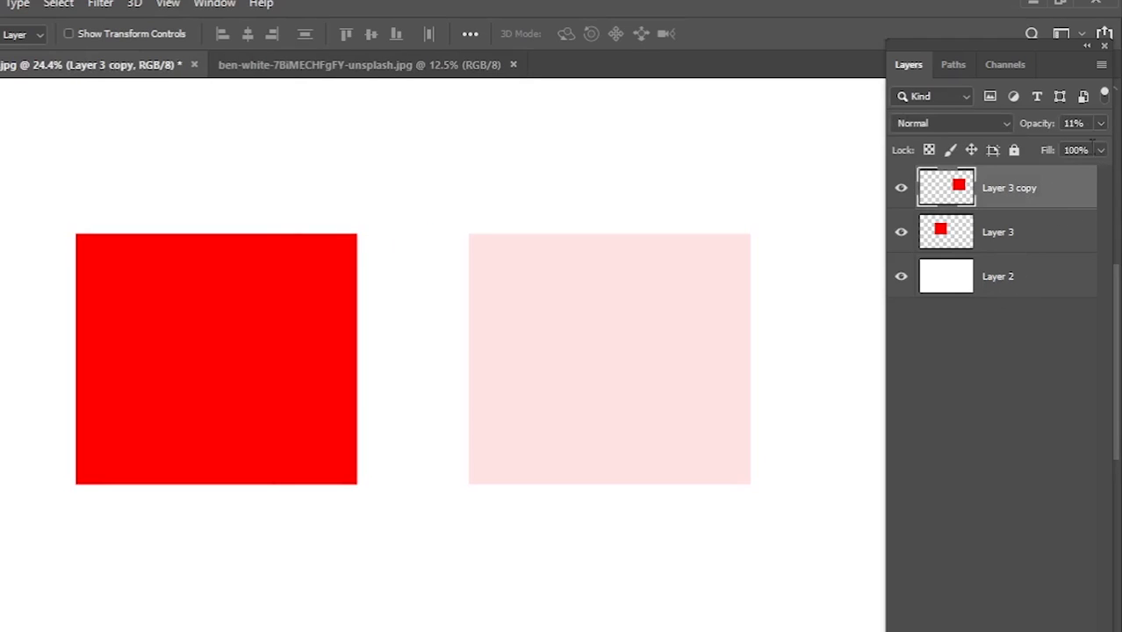
# Set the Fill of Layer 3 to 11% and deselect the layer
pyautogui.click(1028, 303)
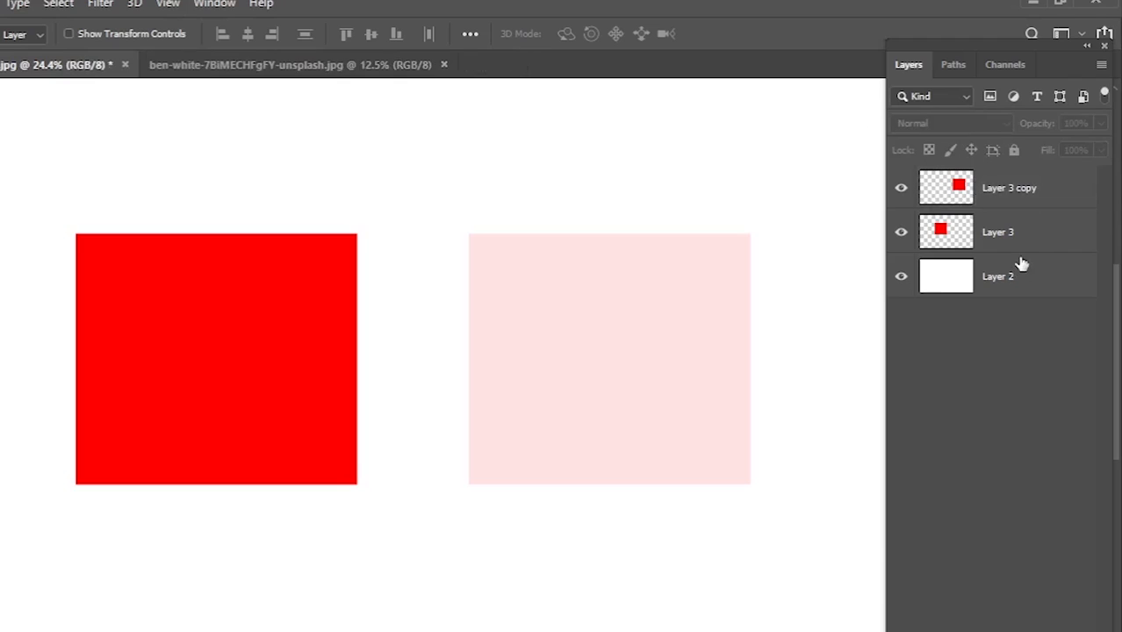
pyautogui.click(1019, 232)
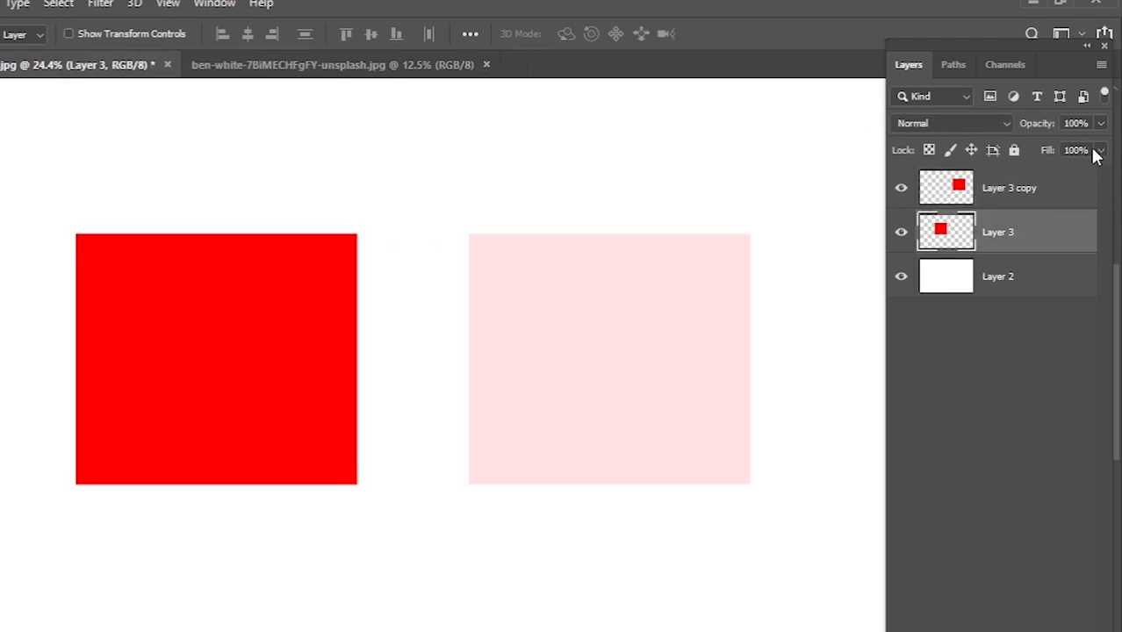
pyautogui.click(1075, 148)
pyautogui.write('11')
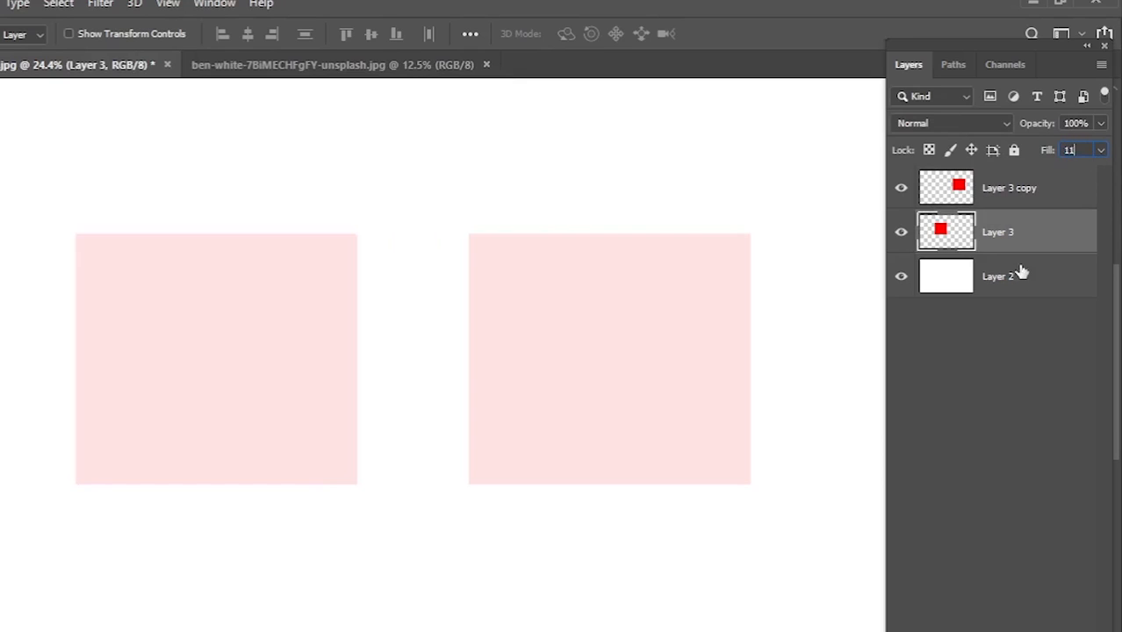
pyautogui.click(1010, 321)
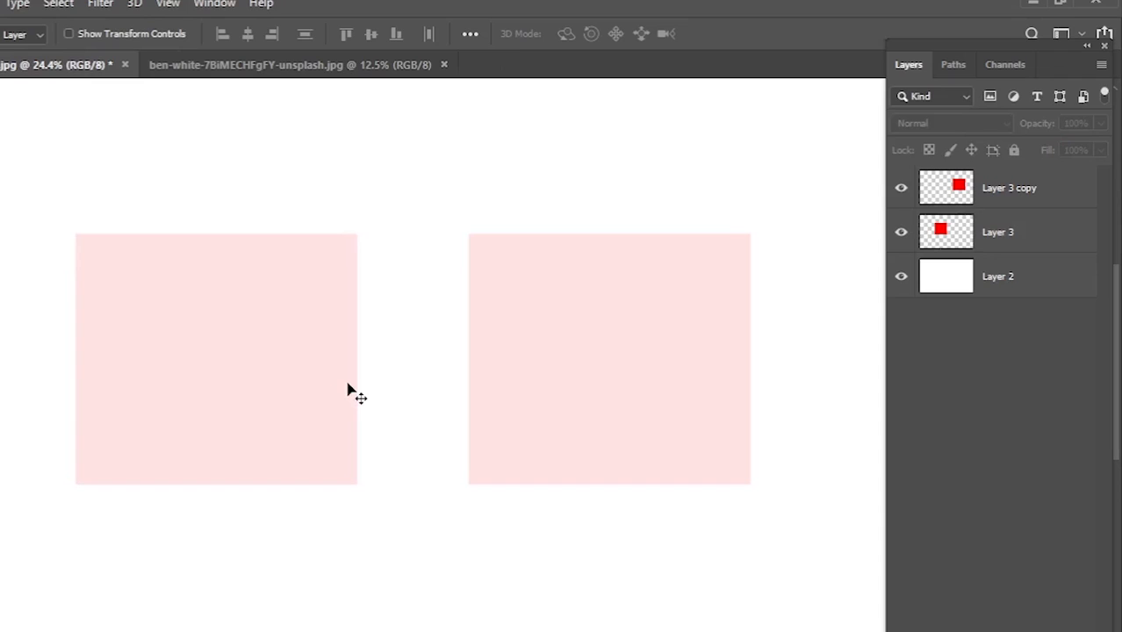
# Compare the opacity and fill settings of both square layers, and set Layer 3 copy's opacity and Layer 3's fill to 100%
pyautogui.click(1009, 202)
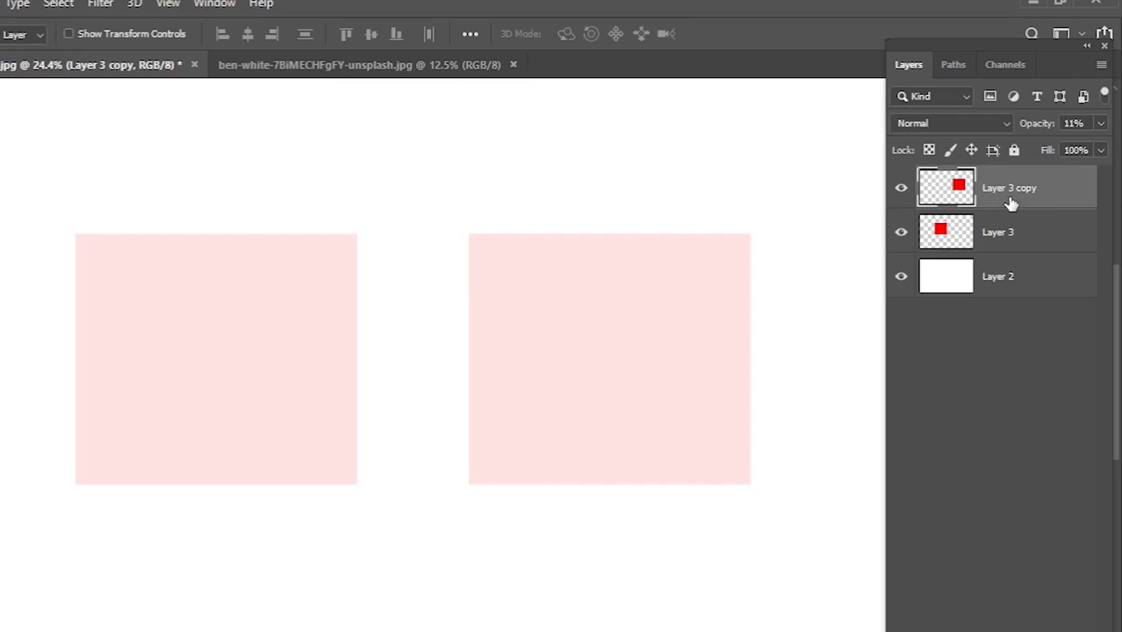
pyautogui.click(1018, 235)
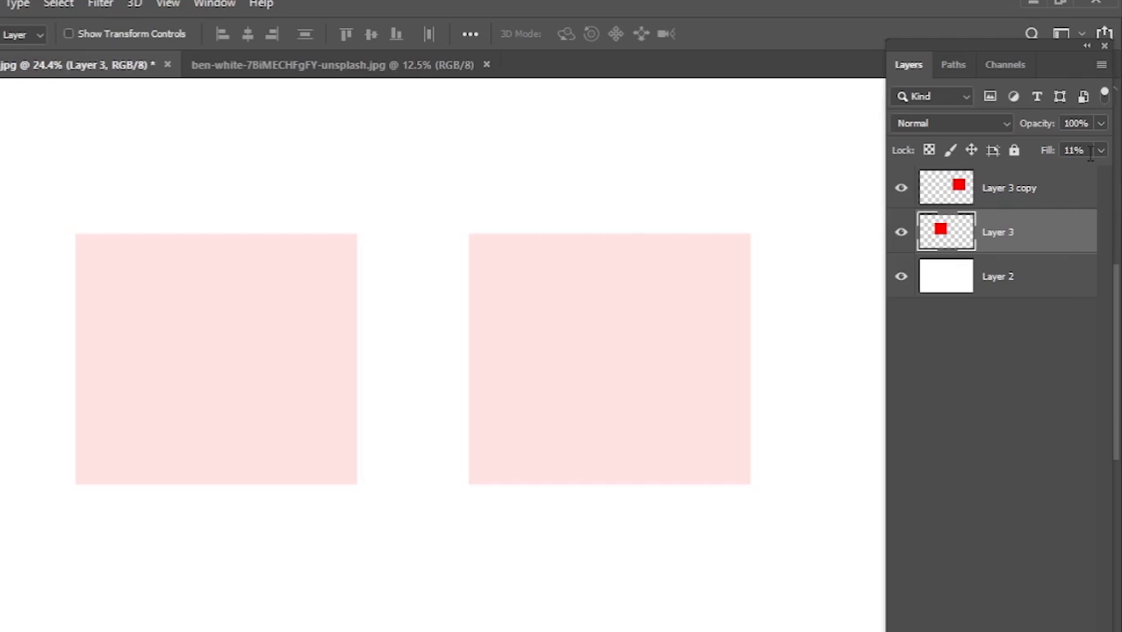
pyautogui.click(1016, 198)
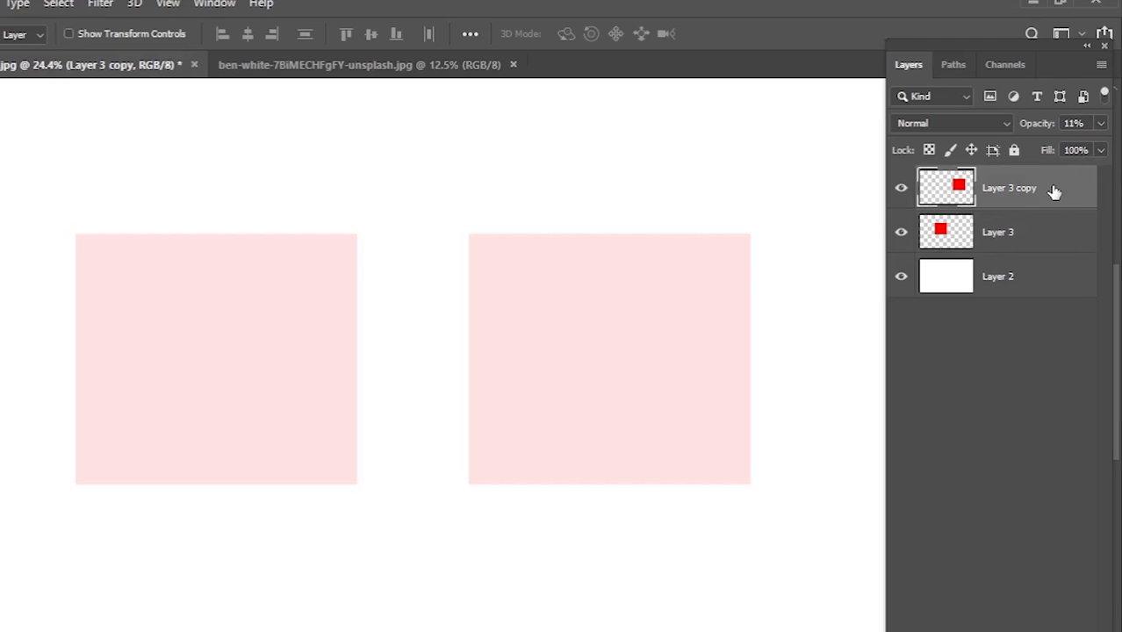
pyautogui.click(1100, 123)
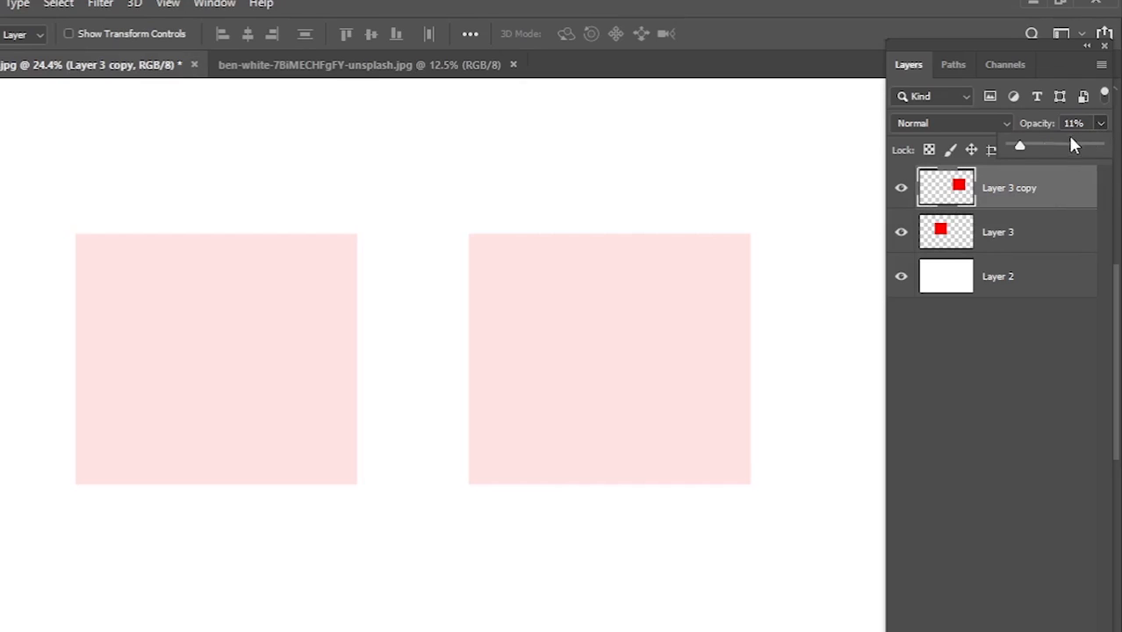
pyautogui.moveTo(1024, 147); pyautogui.dragTo(1101, 149)
pyautogui.click(1002, 223)
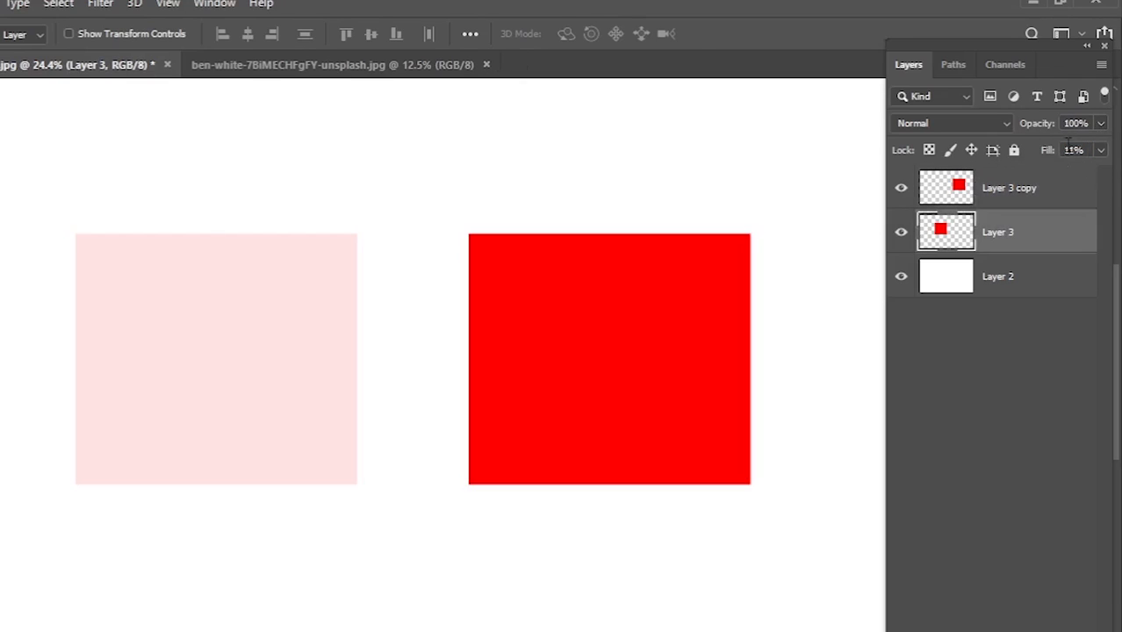
pyautogui.click(1100, 150)
pyautogui.moveTo(1019, 172); pyautogui.dragTo(1100, 173)
pyautogui.click(1014, 344)
# Rename Layer 3 copy as "opacity" and Layer 3 as "fill"
pyautogui.doubleClick(1018, 188)
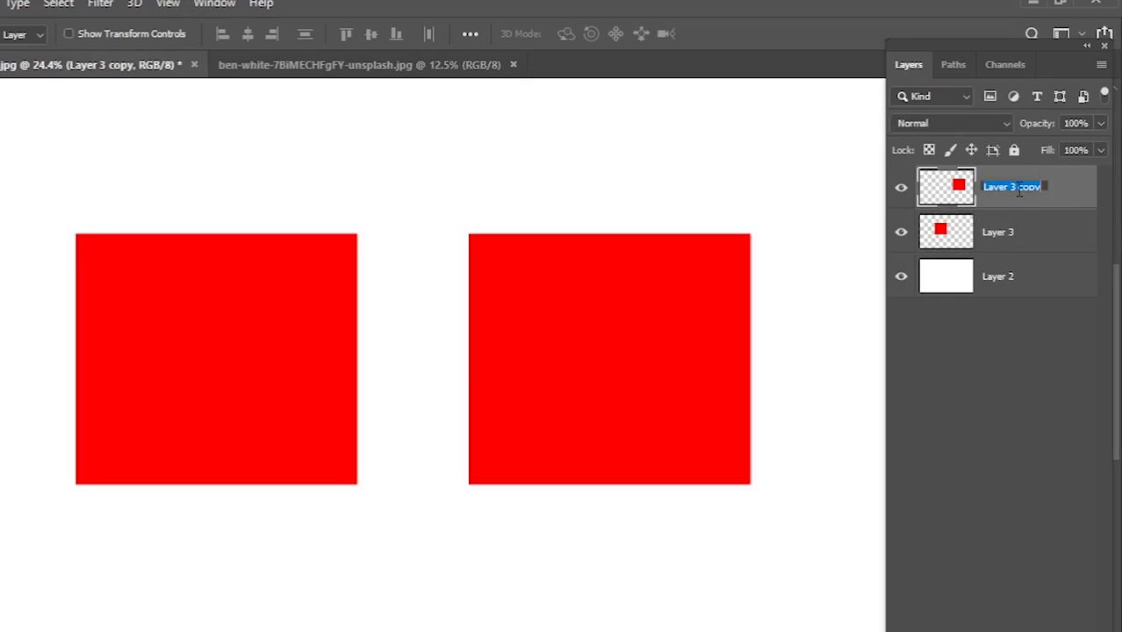
pyautogui.write('opacity')
pyautogui.press('Return')
pyautogui.doubleClick(1003, 231)
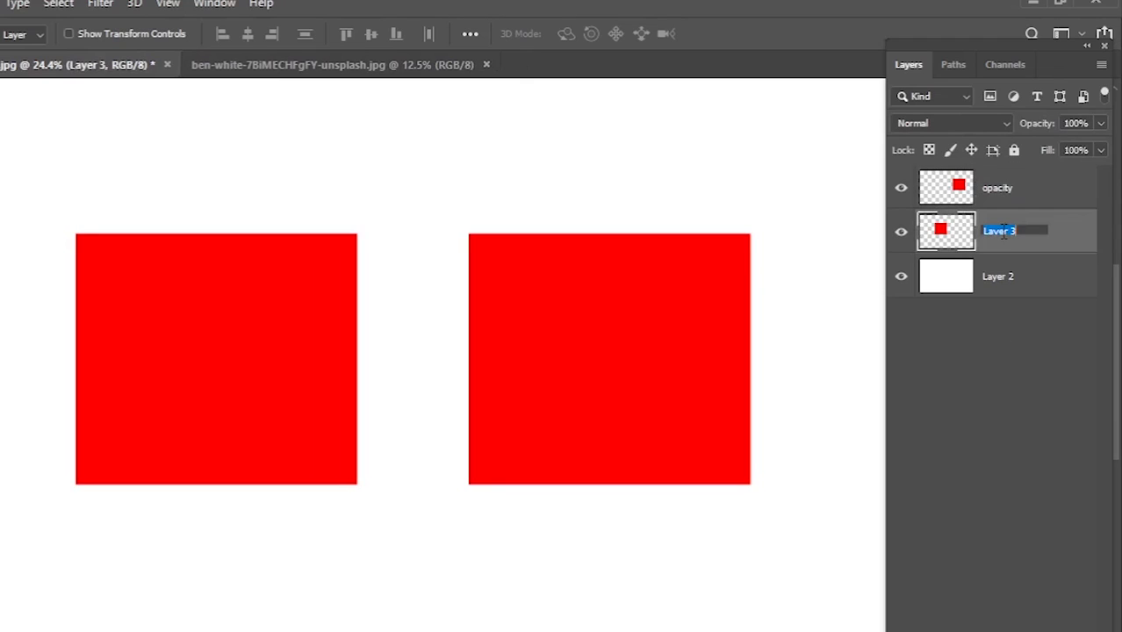
pyautogui.write('fill')
pyautogui.press('Return')
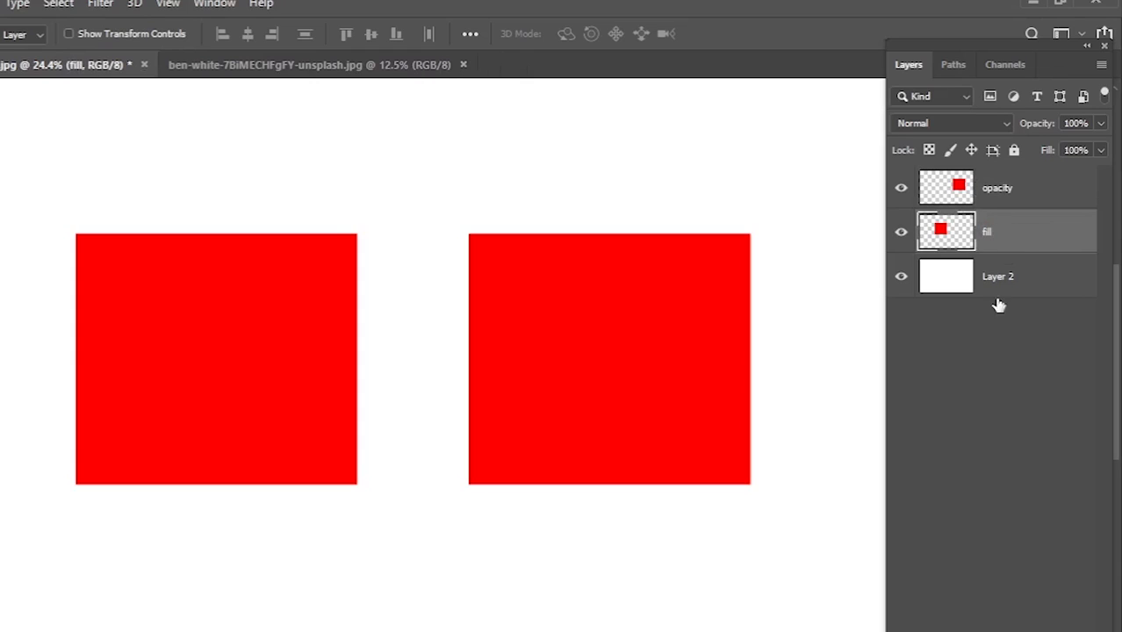
pyautogui.click(994, 329)
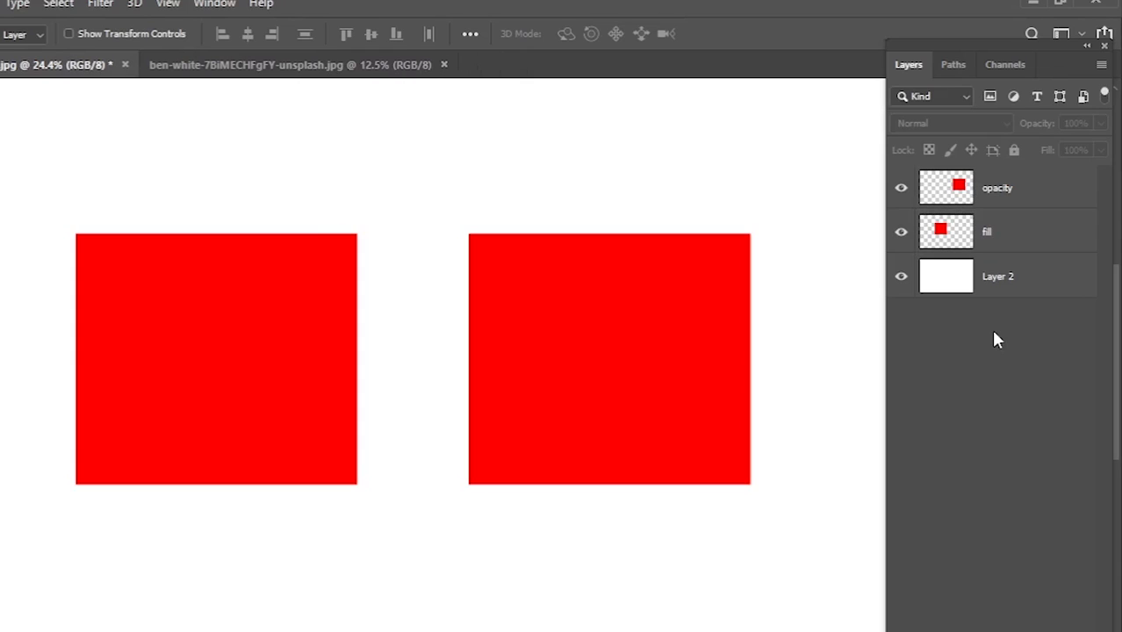
# Add a Drop Shadow layer style with its preset settings to the fill layer's red square
pyautogui.click(992, 232)
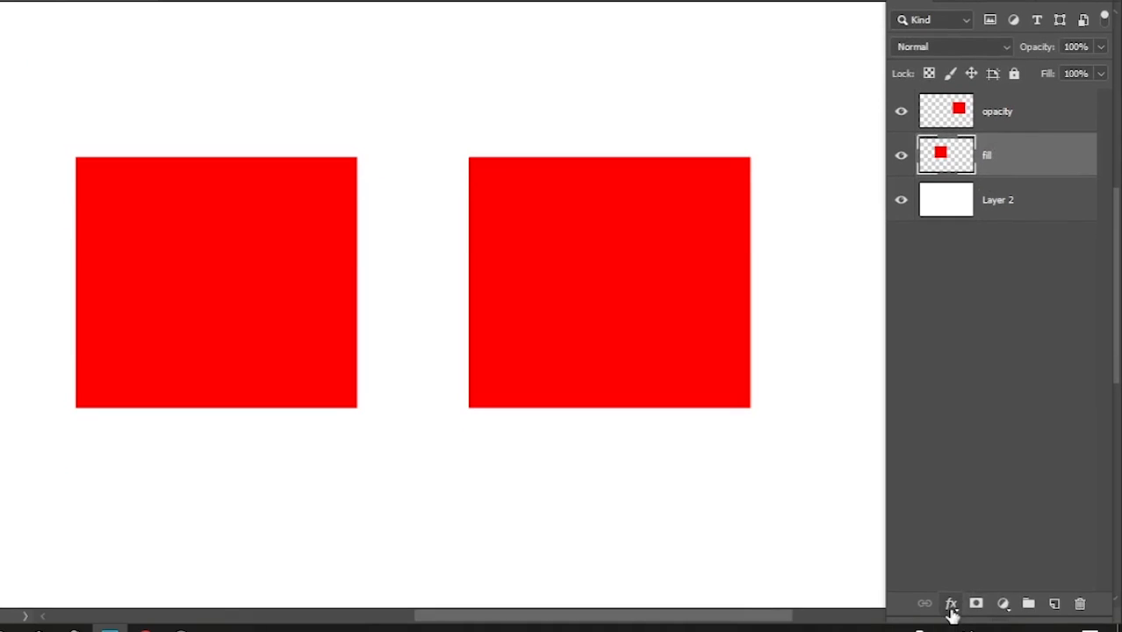
pyautogui.click(952, 606)
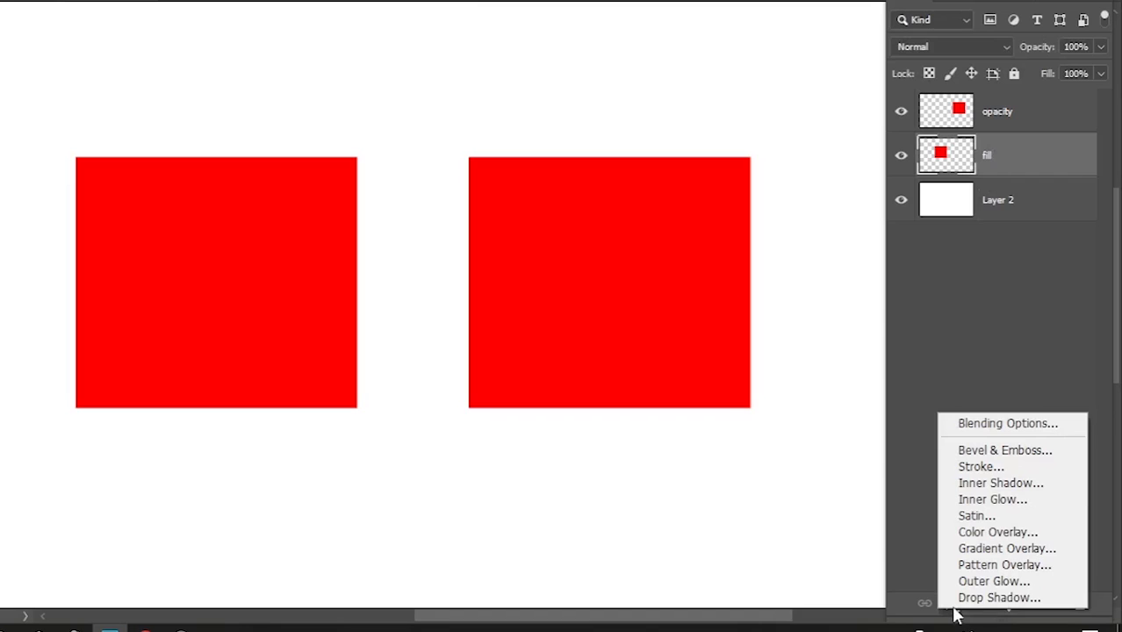
pyautogui.click(965, 599)
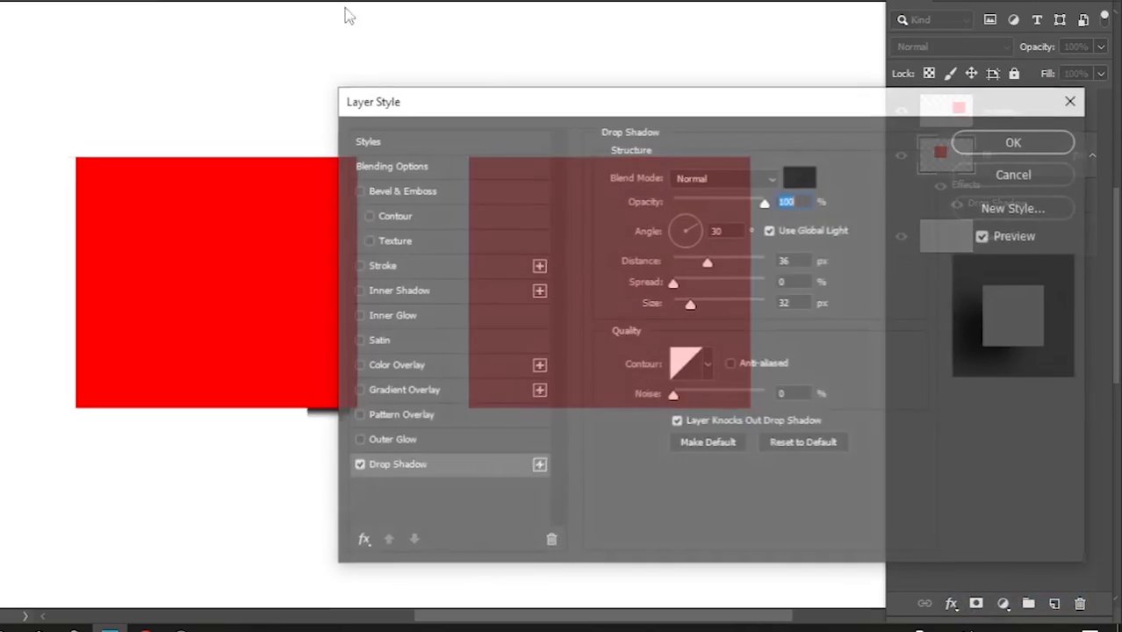
pyautogui.moveTo(566, 103); pyautogui.dragTo(425, 97)
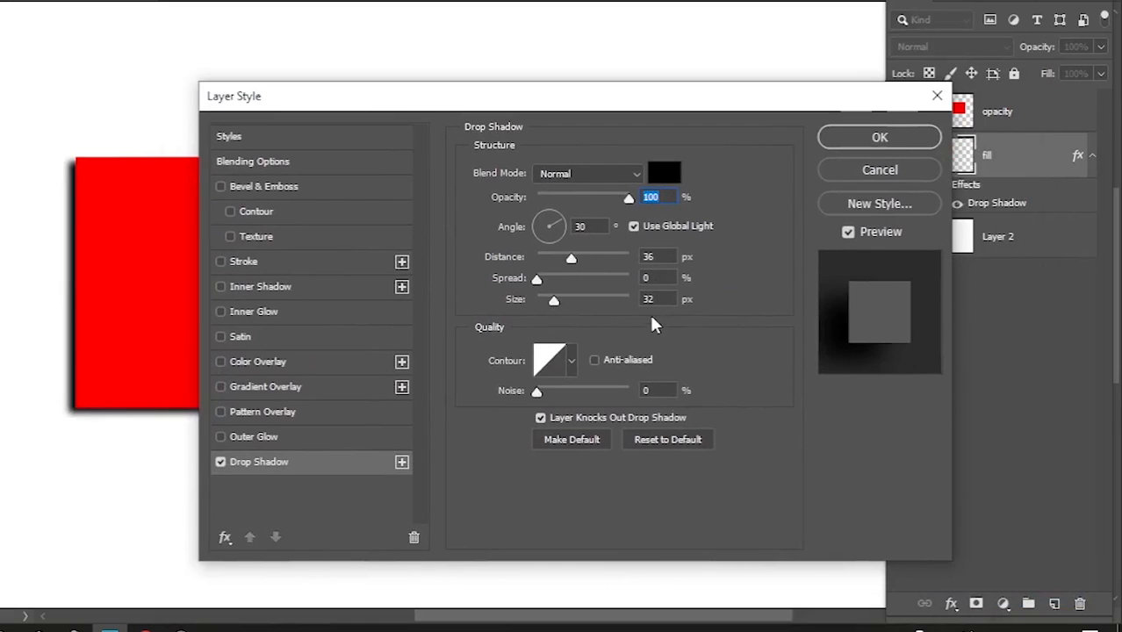
pyautogui.click(880, 139)
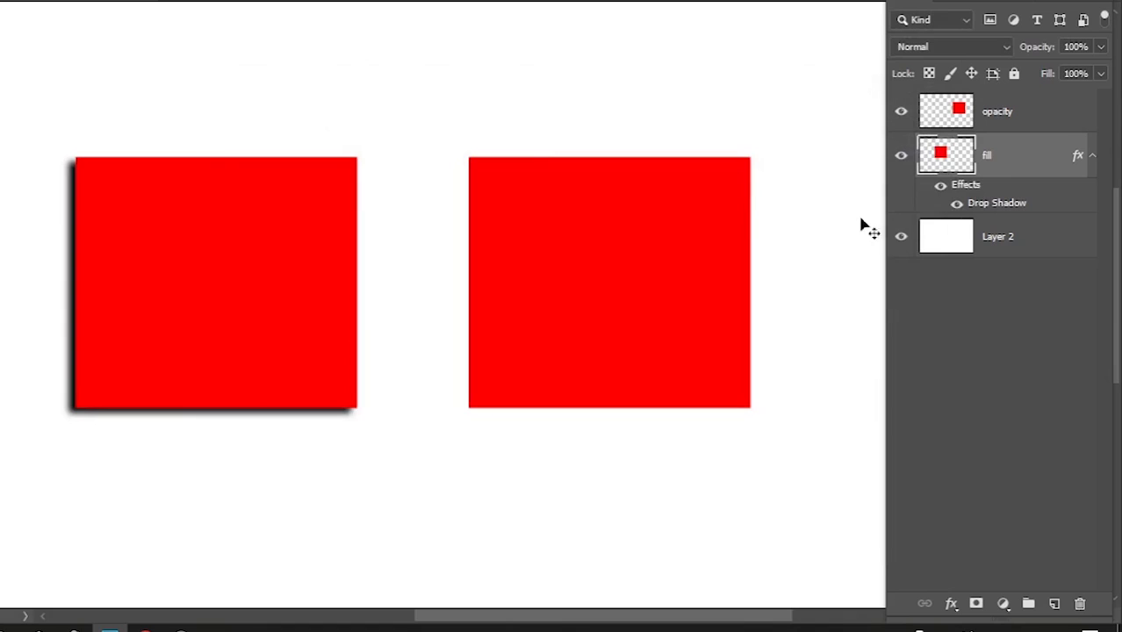
# Apply the same preset Drop Shadow layer style to the opacity layer's red square
pyautogui.click(1021, 112)
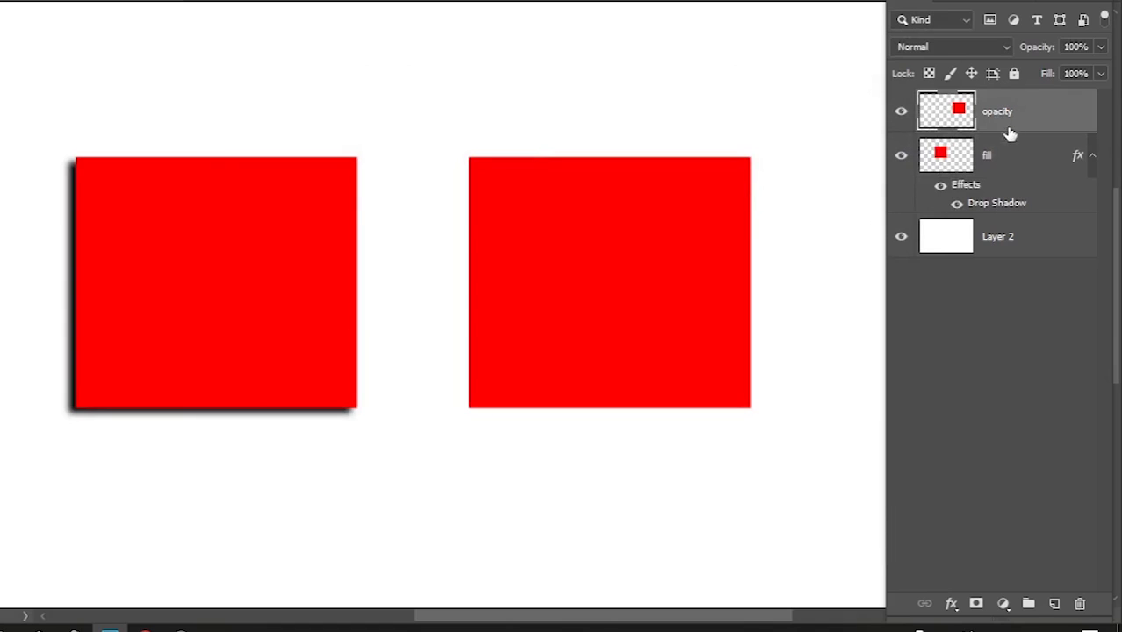
pyautogui.click(955, 604)
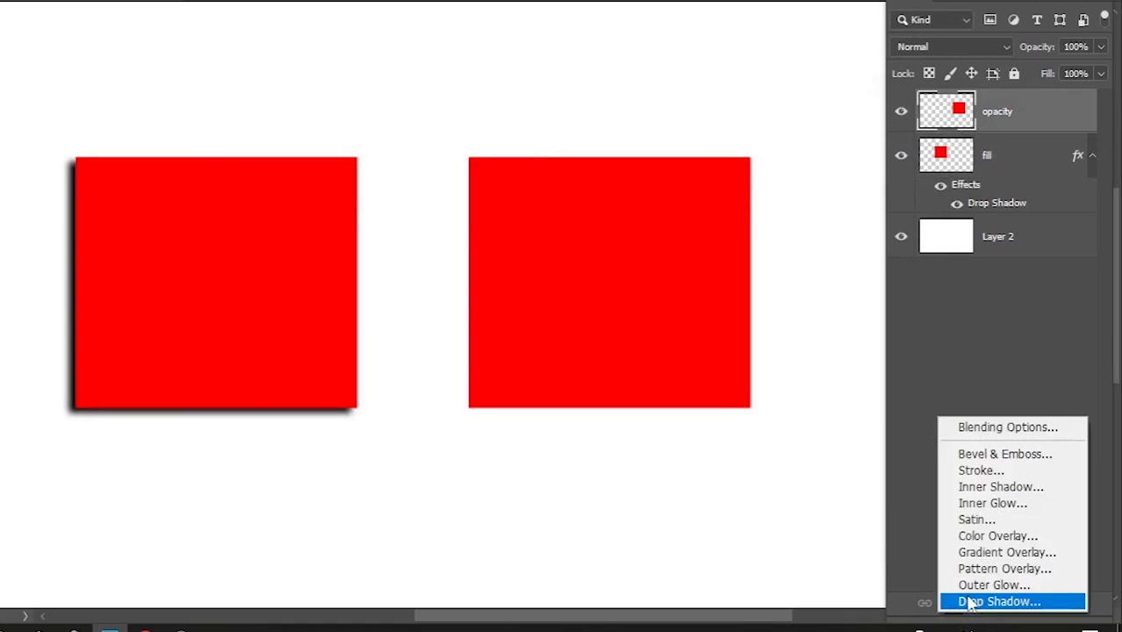
pyautogui.click(974, 602)
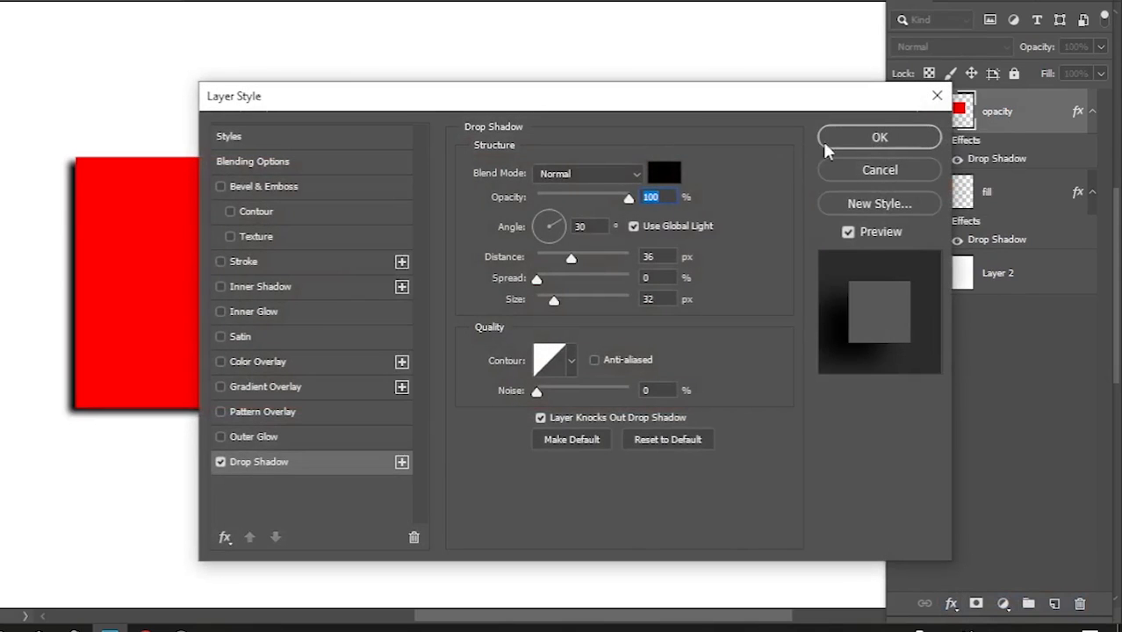
pyautogui.click(873, 136)
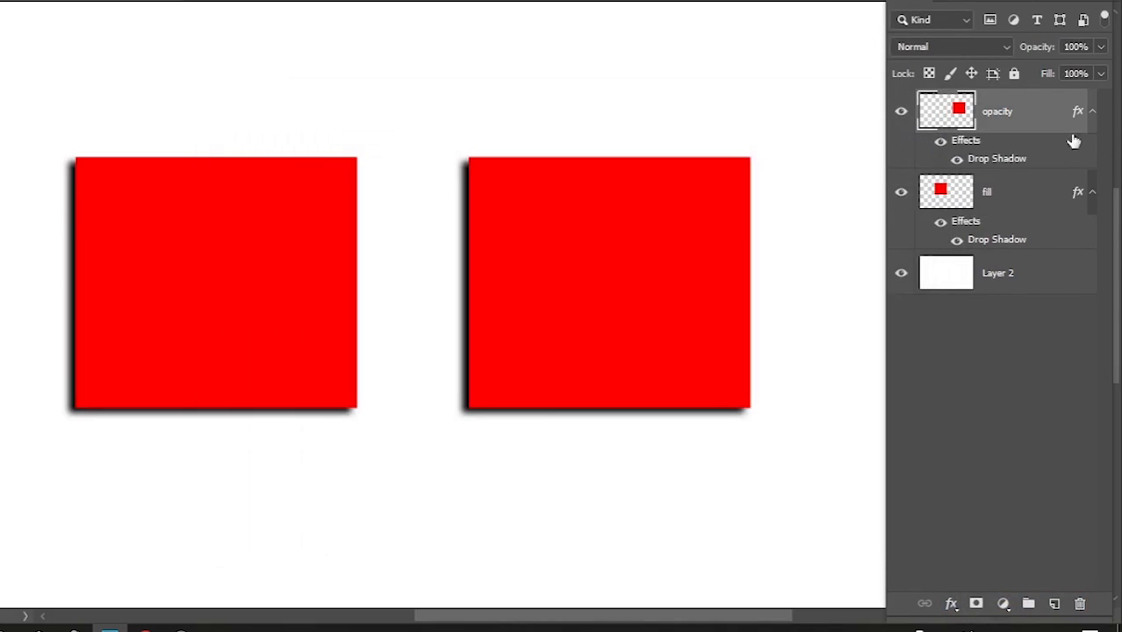
# Lower the opacity layer's Opacity to 5% and then to 0%
pyautogui.click(1099, 46)
pyautogui.click(1015, 69)
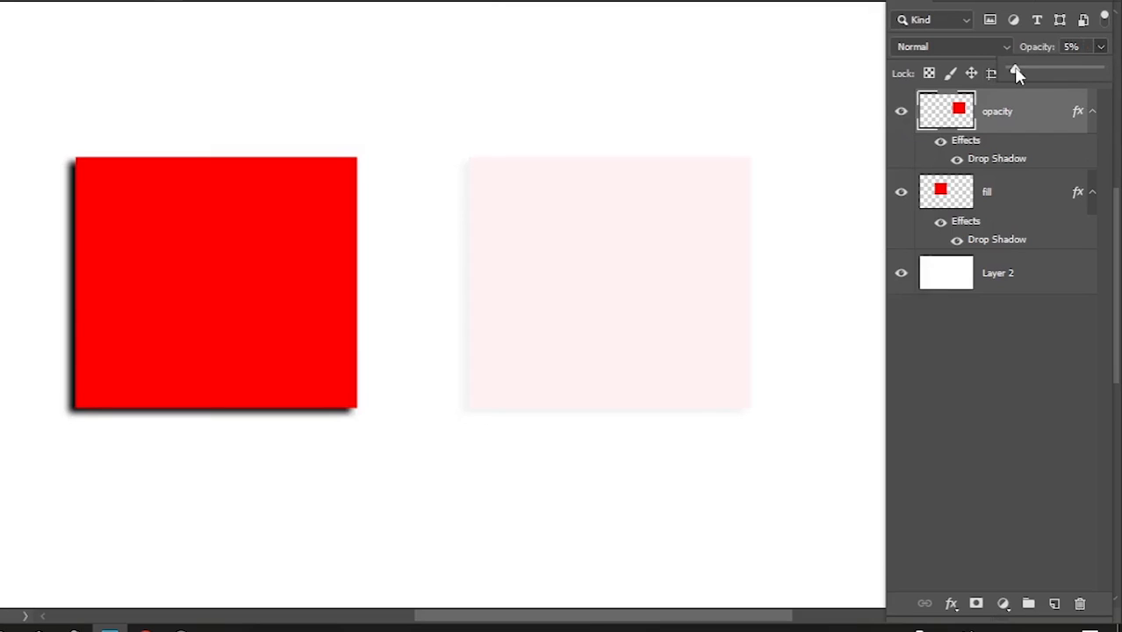
pyautogui.moveTo(1019, 71)
pyautogui.mouseDown()
pyautogui.moveTo(1034, 70)
pyautogui.moveTo(1000, 70)
pyautogui.mouseUp()
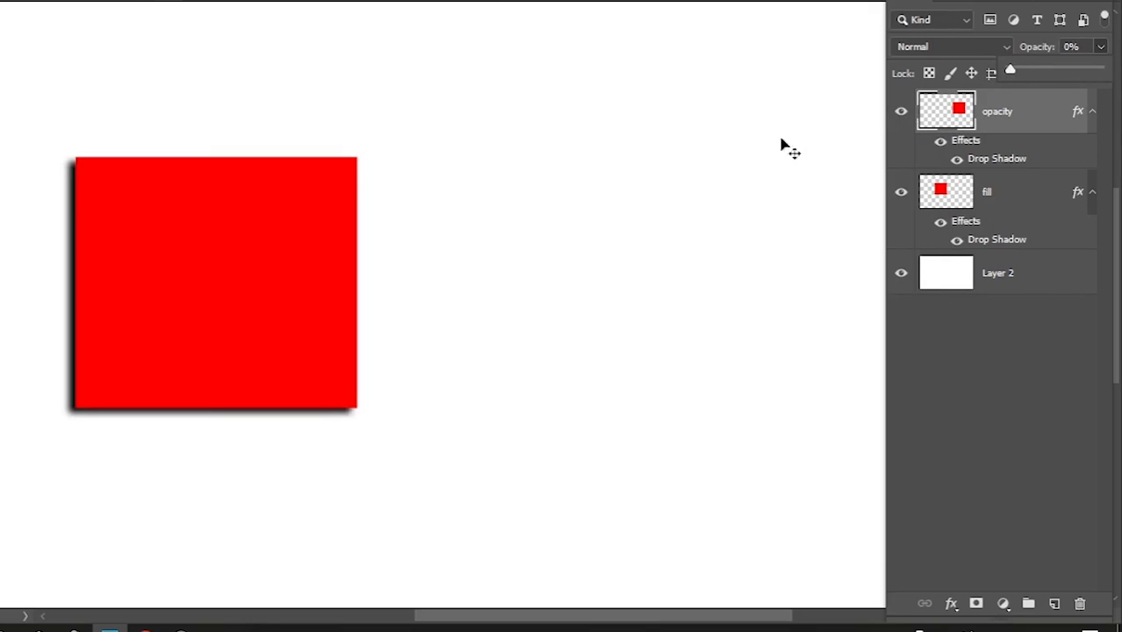
pyautogui.click(983, 348)
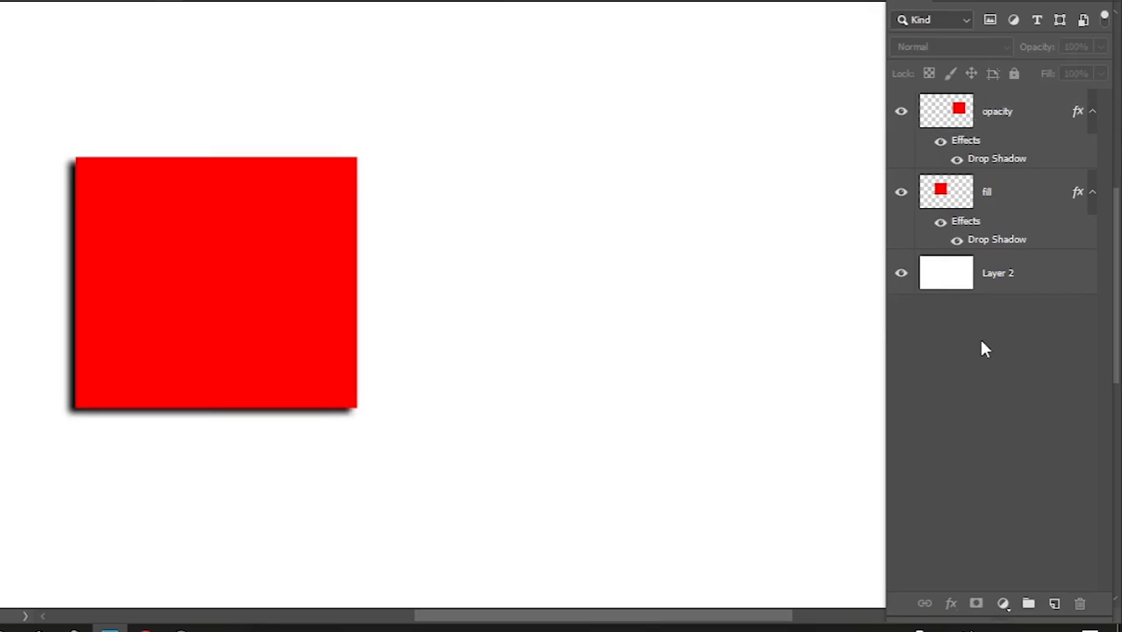
# Reduce the fill layer's Fill to 0%, keeping its Opacity at 100%
pyautogui.click(1033, 188)
pyautogui.click(1104, 78)
pyautogui.moveTo(1097, 95); pyautogui.dragTo(981, 95)
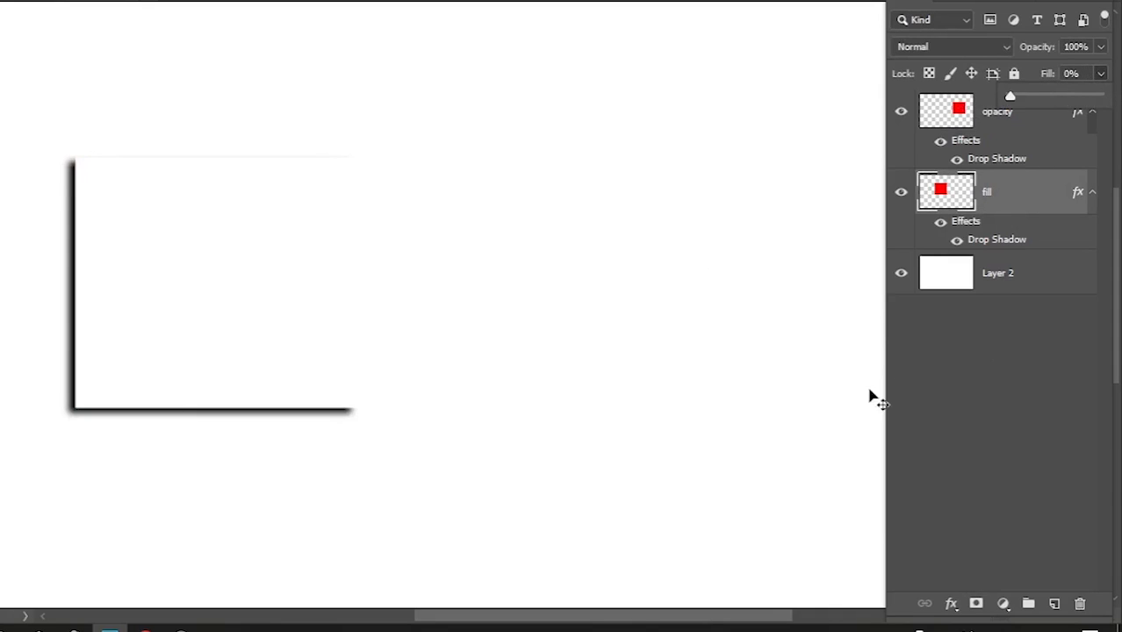
pyautogui.click(960, 348)
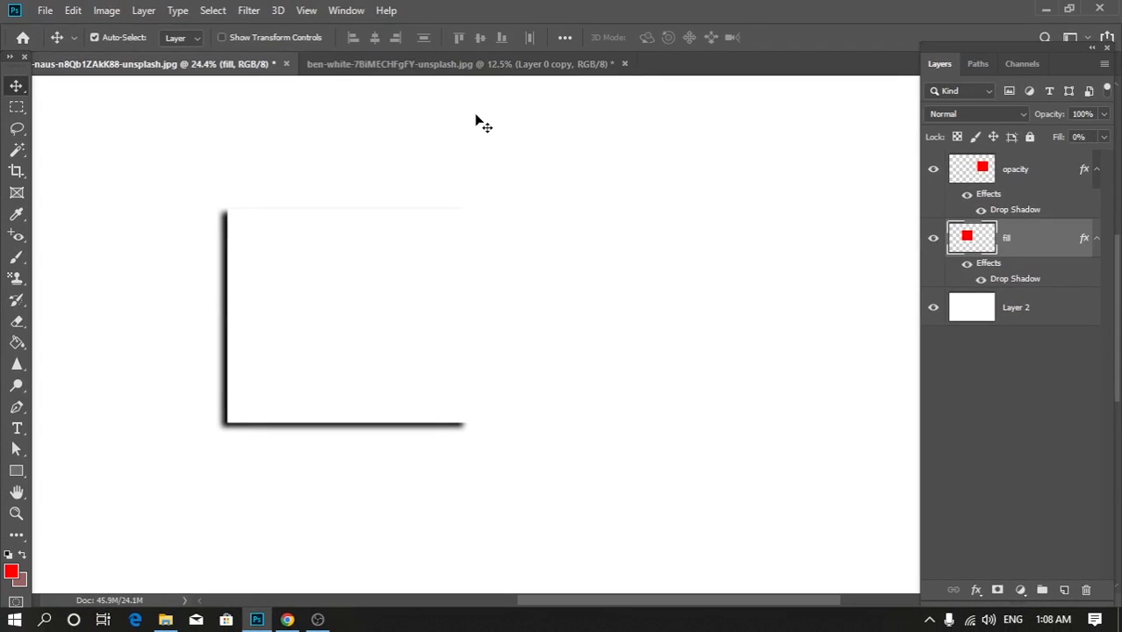
# In the document with the woman reading, duplicate the photo layer and name the copy "opacity" and the original "fill"
pyautogui.click(420, 64)
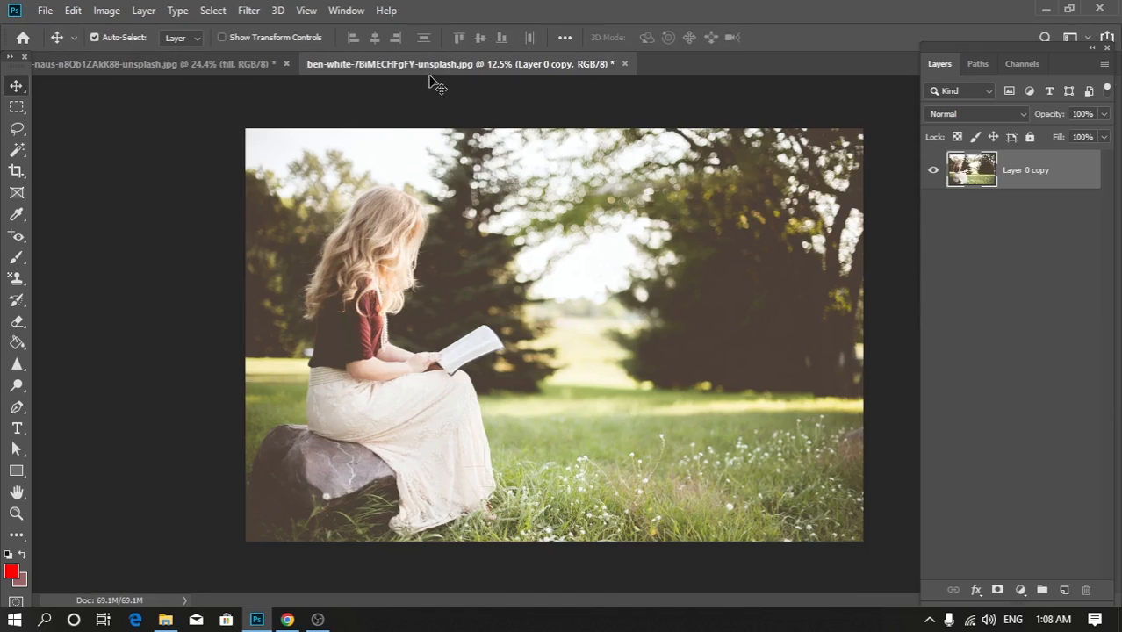
pyautogui.hotkey('ctrl', 'j')
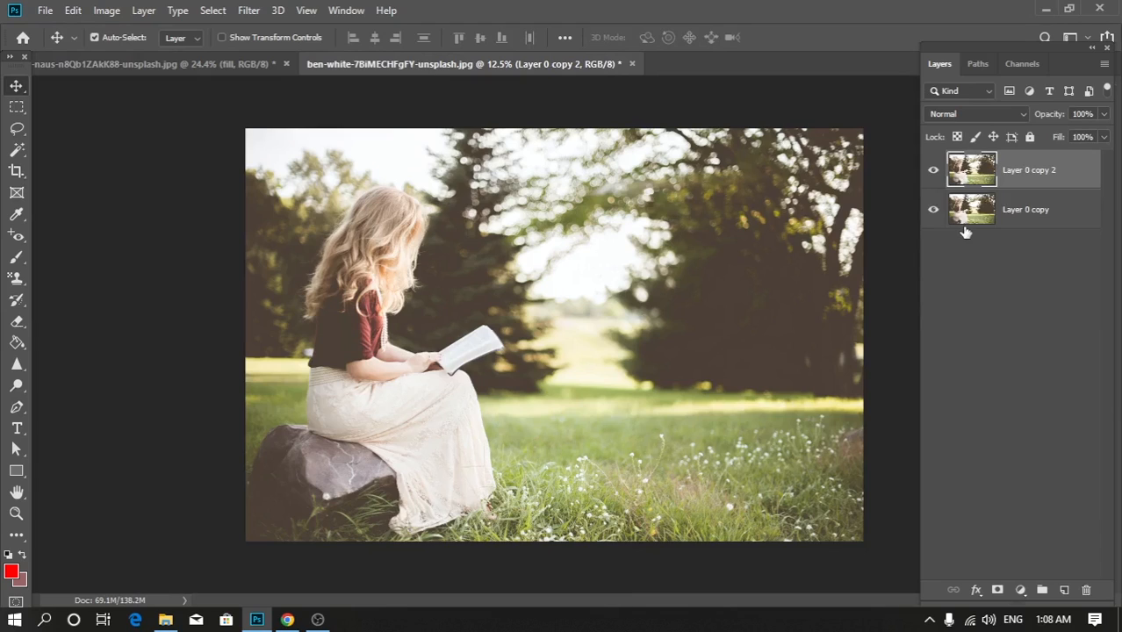
pyautogui.doubleClick(1029, 170)
pyautogui.write('co')
pyautogui.write('acity')
pyautogui.doubleClick(1041, 219)
pyautogui.write('fill')
pyautogui.click(1028, 267)
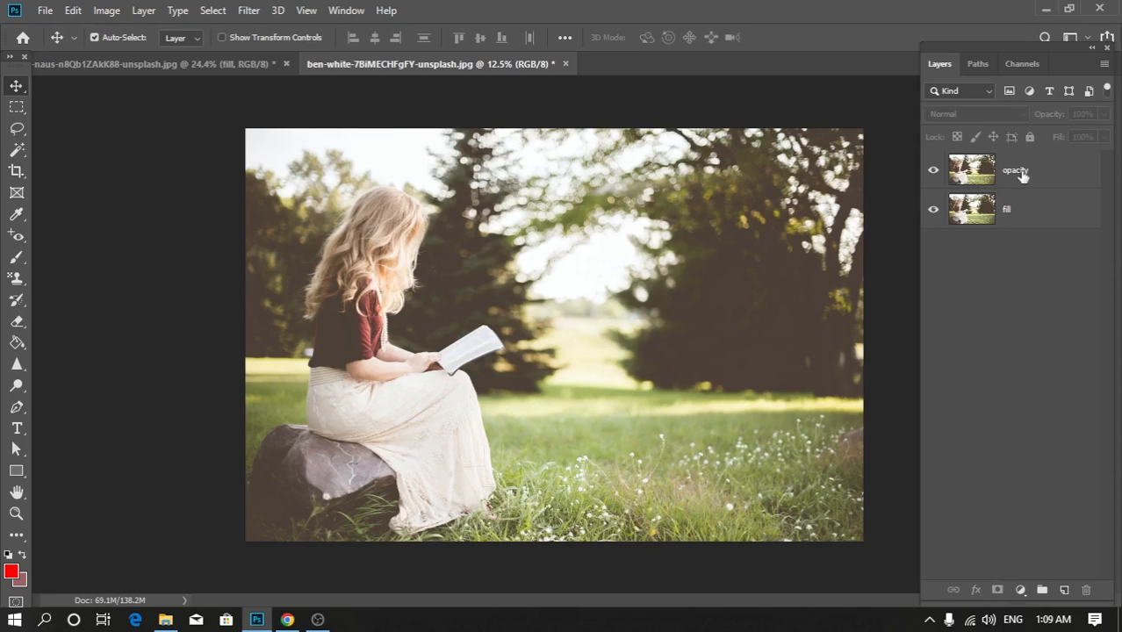
# Move the opacity layer horizontally with Free Transform to X 6016 px so it covers the right half of the canvas
pyautogui.click(1020, 174)
pyautogui.hotkey('ctrl', 't')
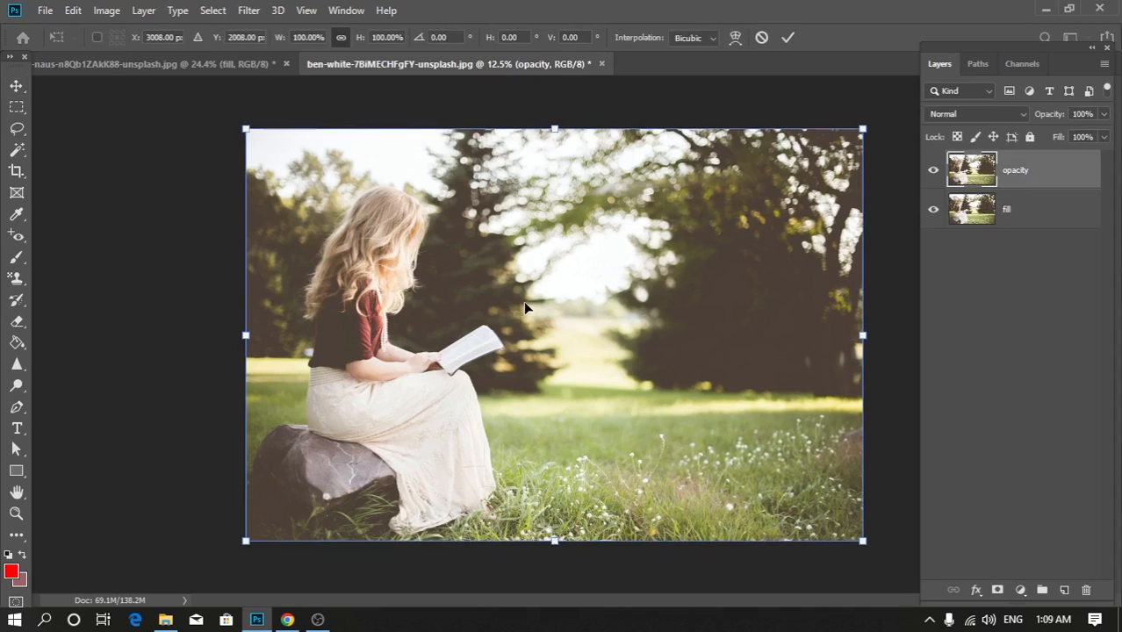
pyautogui.moveTo(605, 311); pyautogui.dragTo(922, 345)
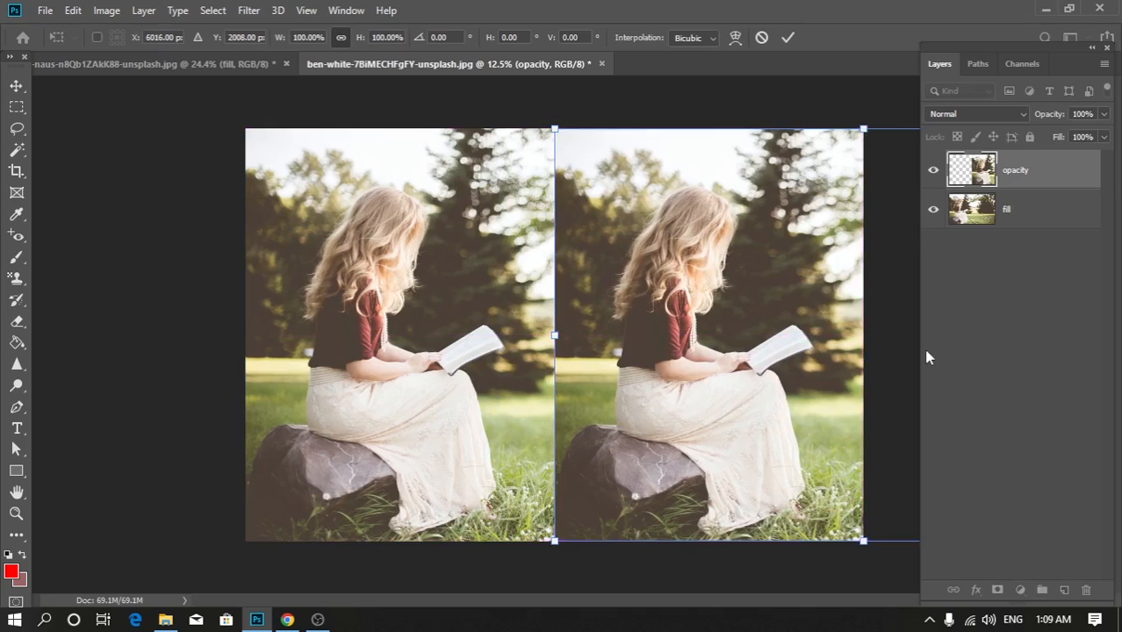
pyautogui.press('Return')
pyautogui.press('ctrl')
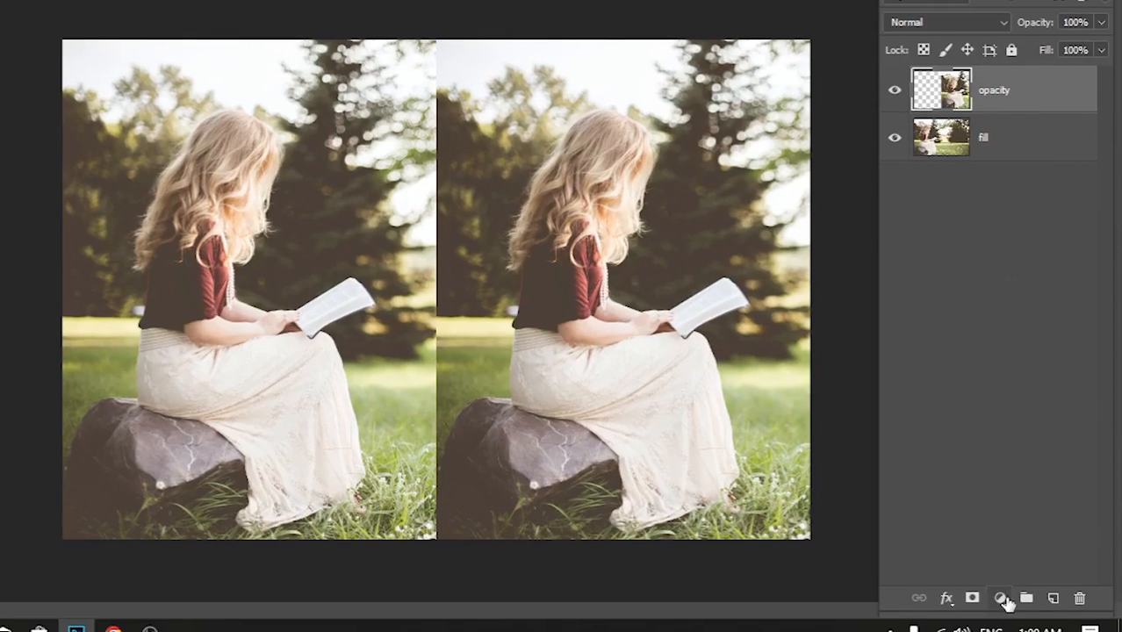
# Add a Gradient fill layer above the opacity layer using the blue, red, yellow preset with Linear style at 90°
pyautogui.click(1000, 598)
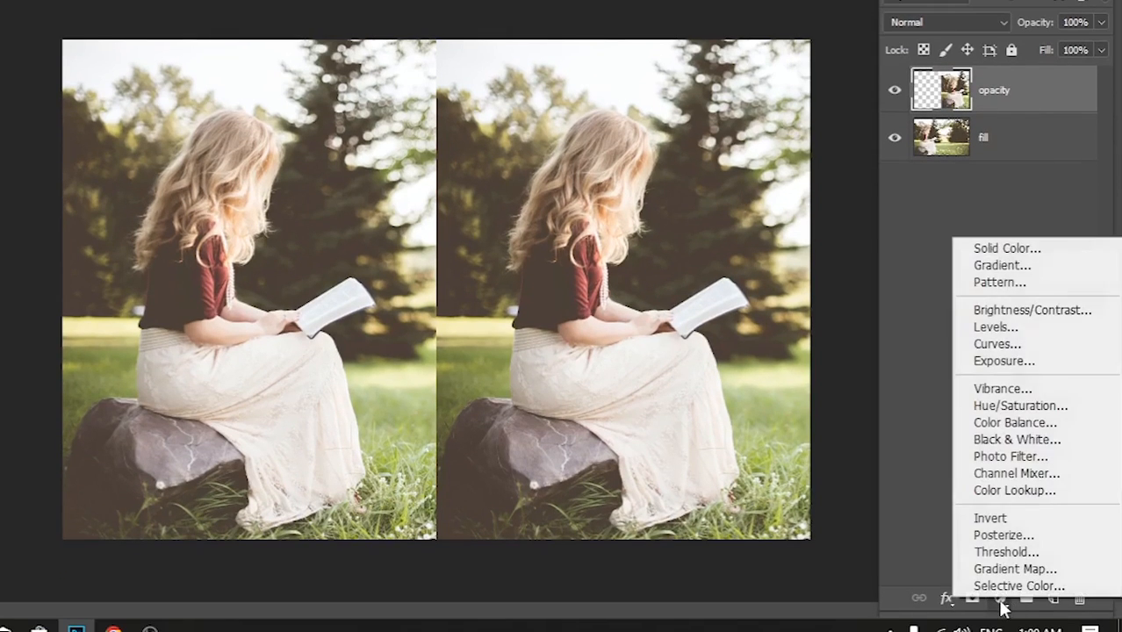
pyautogui.click(1020, 277)
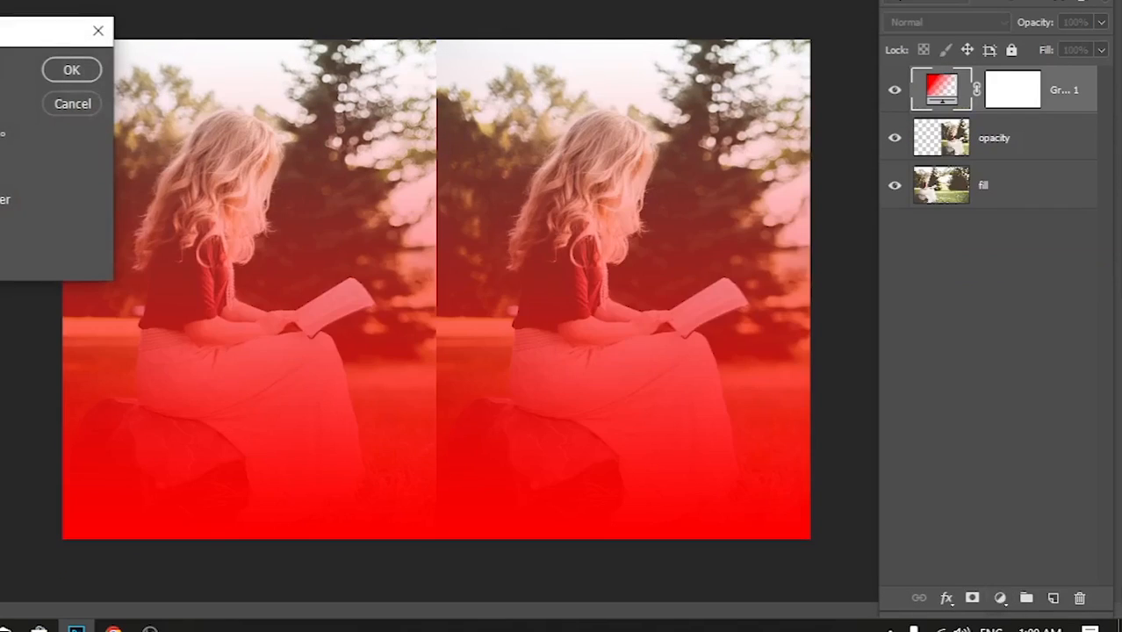
pyautogui.moveTo(2, 35); pyautogui.dragTo(75, 51)
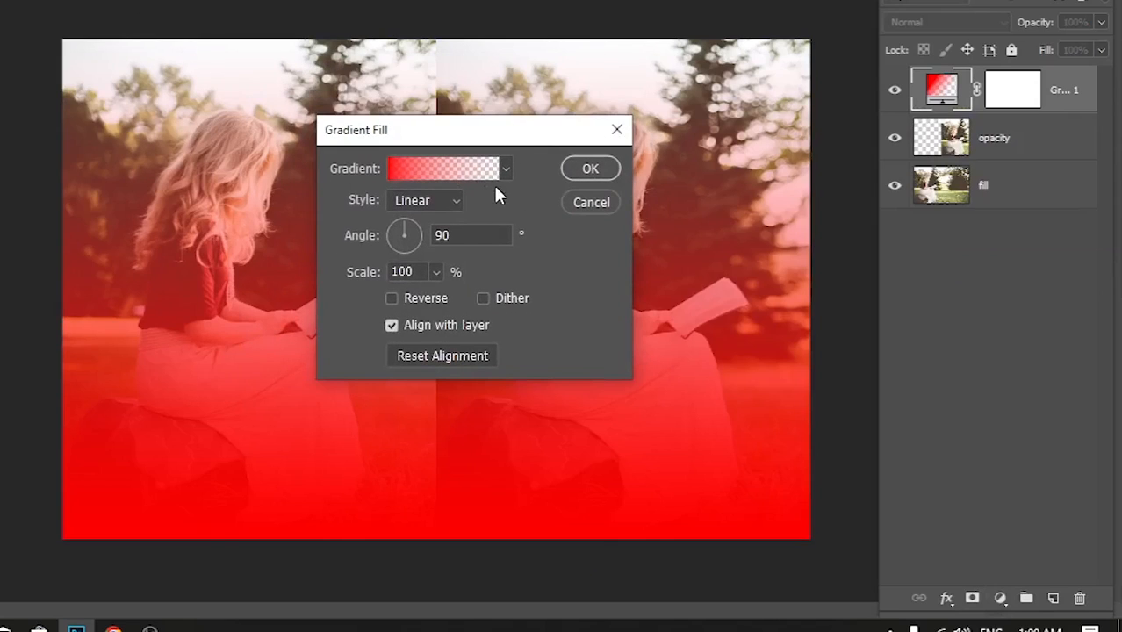
pyautogui.click(505, 170)
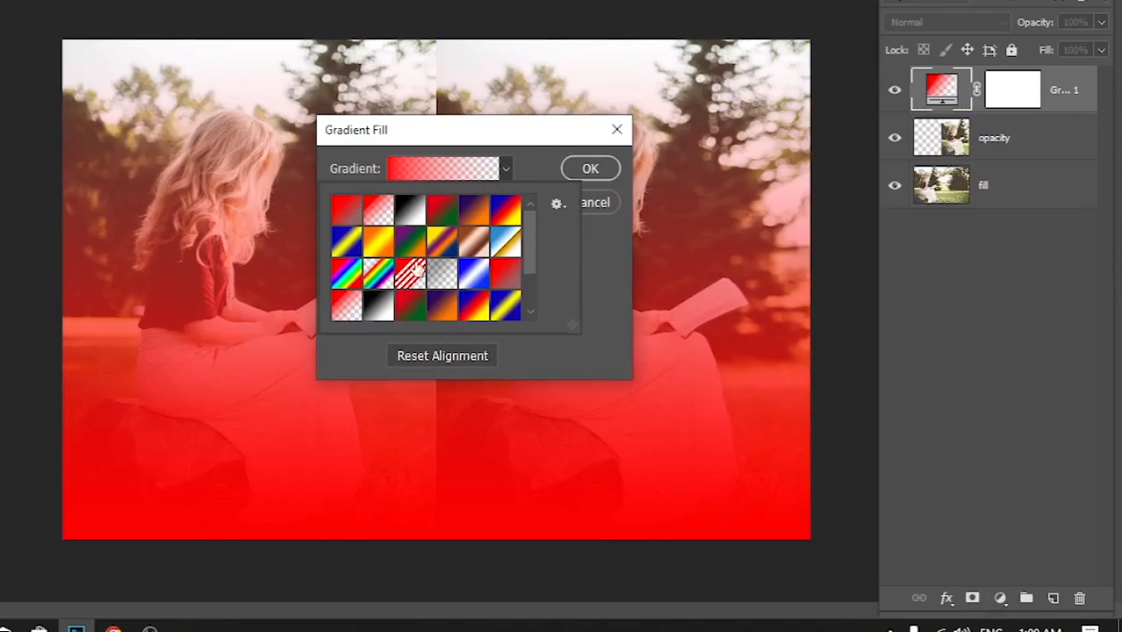
pyautogui.doubleClick(509, 215)
pyautogui.click(606, 168)
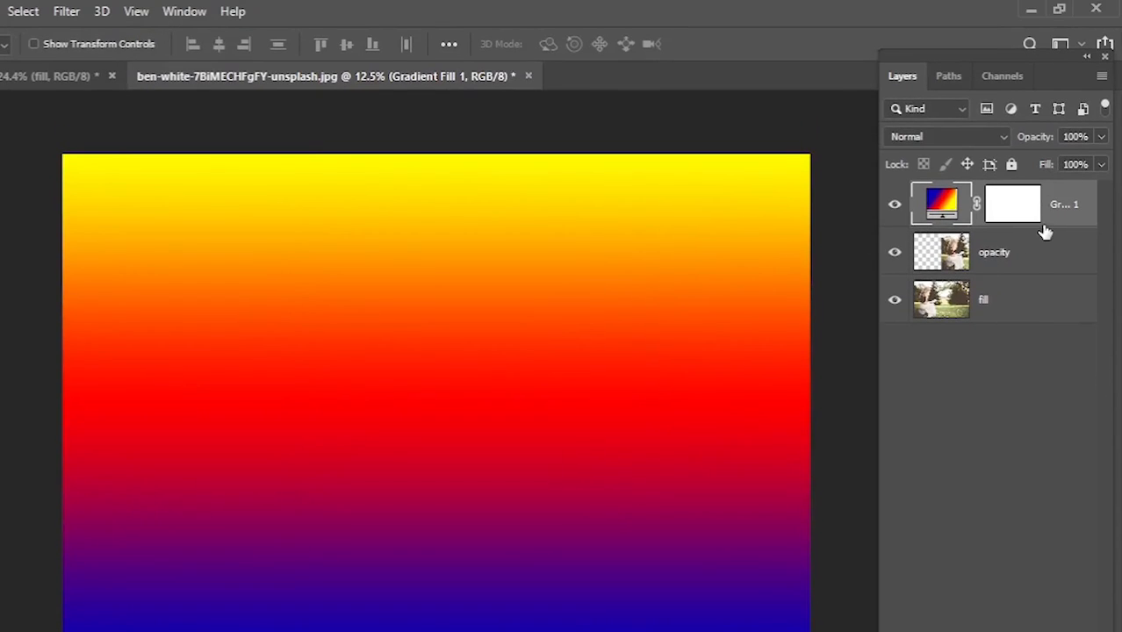
# Duplicate the gradient fill layer, move the copy directly above the fill layer and clip it to that photo
pyautogui.hotkey('ctrl', 'j')
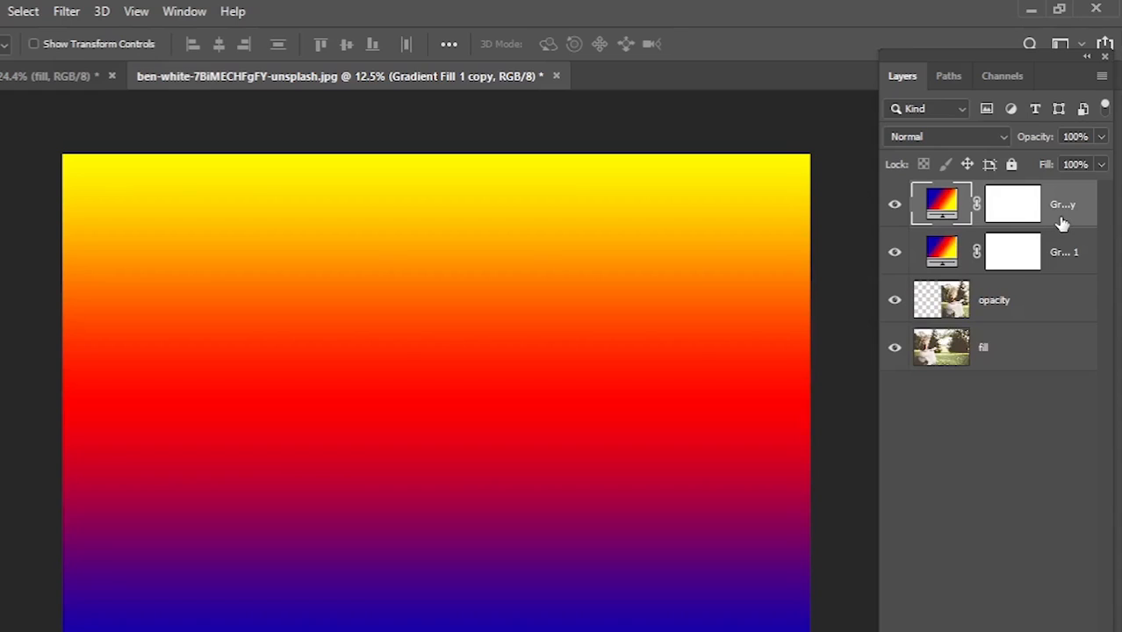
pyautogui.moveTo(1064, 205); pyautogui.dragTo(1007, 325)
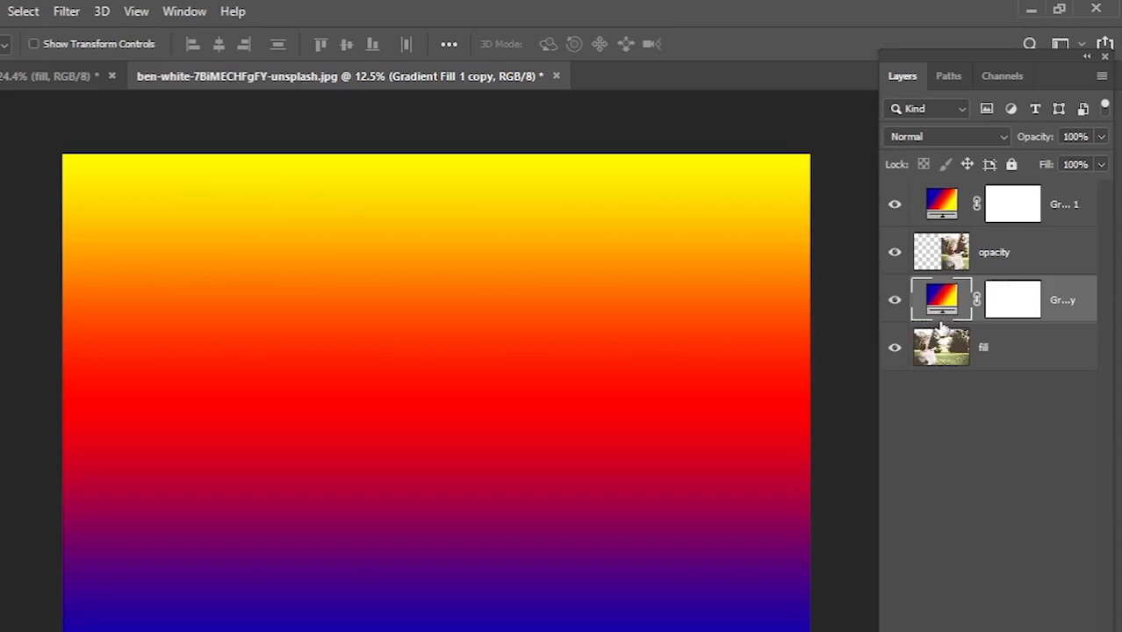
pyautogui.moveTo(940, 322); pyautogui.dragTo(941, 317)
pyautogui.keyDown('alt'); pyautogui.click(941, 320); pyautogui.keyUp('alt')
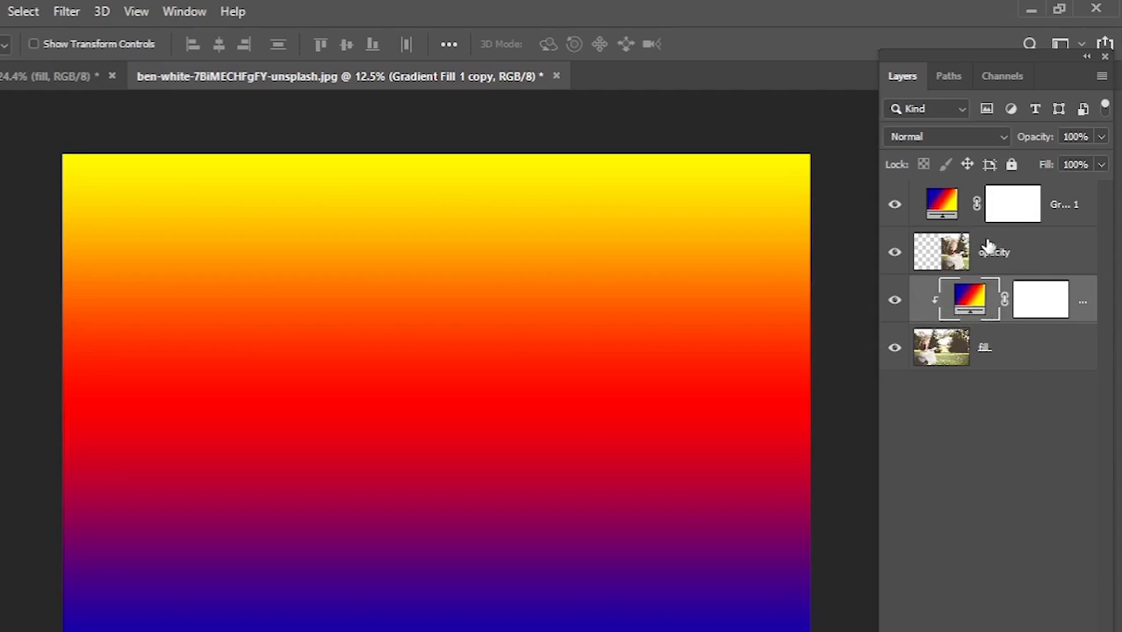
# Clip the original gradient fill layer to the opacity layer with a clipping mask
pyautogui.click(1070, 205)
pyautogui.keyDown('ctrl'); pyautogui.click(1070, 205); pyautogui.keyUp('ctrl')
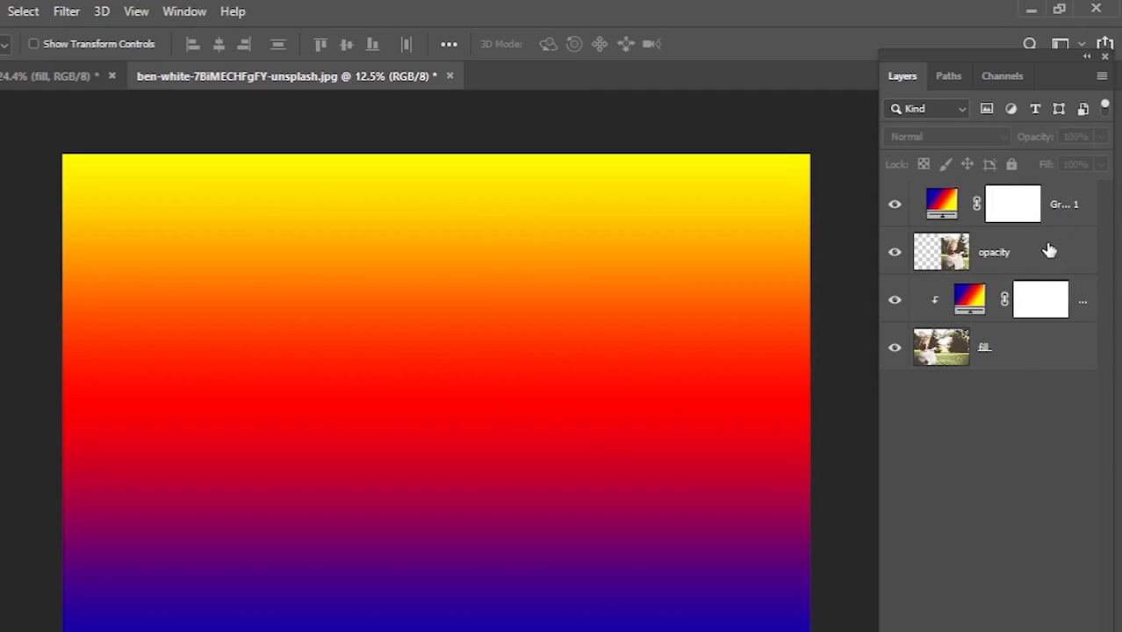
pyautogui.click(1065, 207)
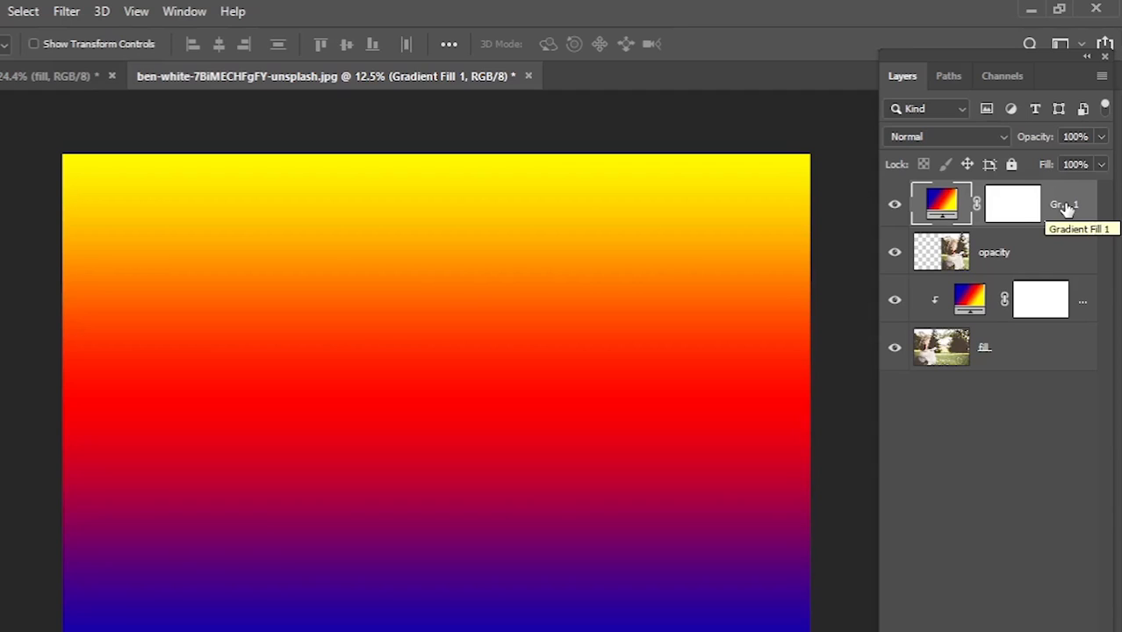
pyautogui.rightClick(1066, 207)
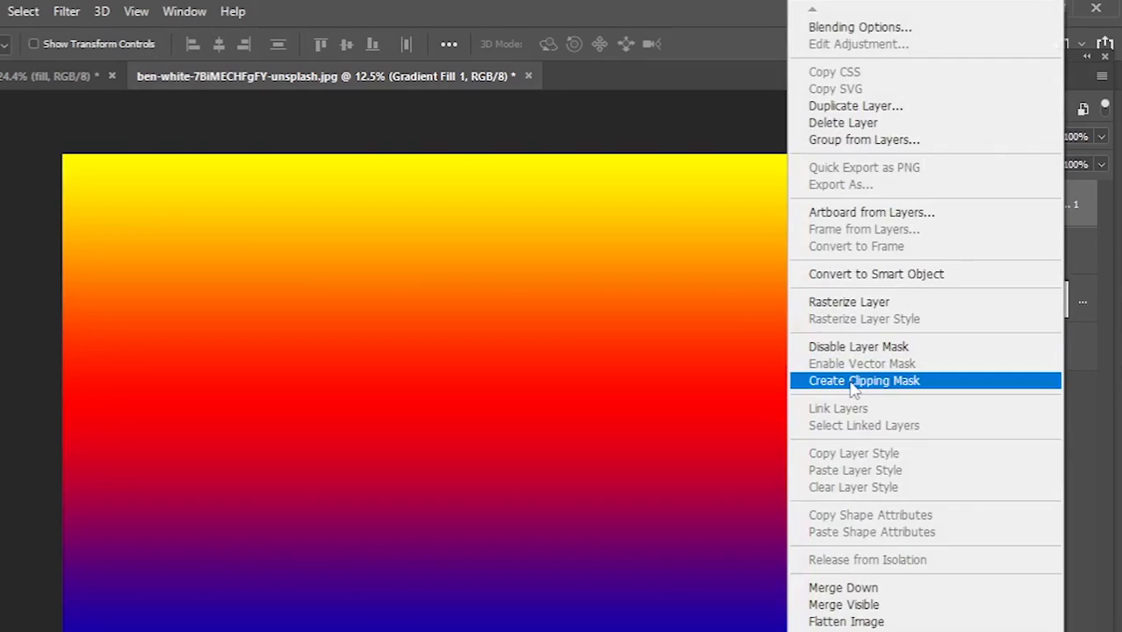
pyautogui.click(853, 384)
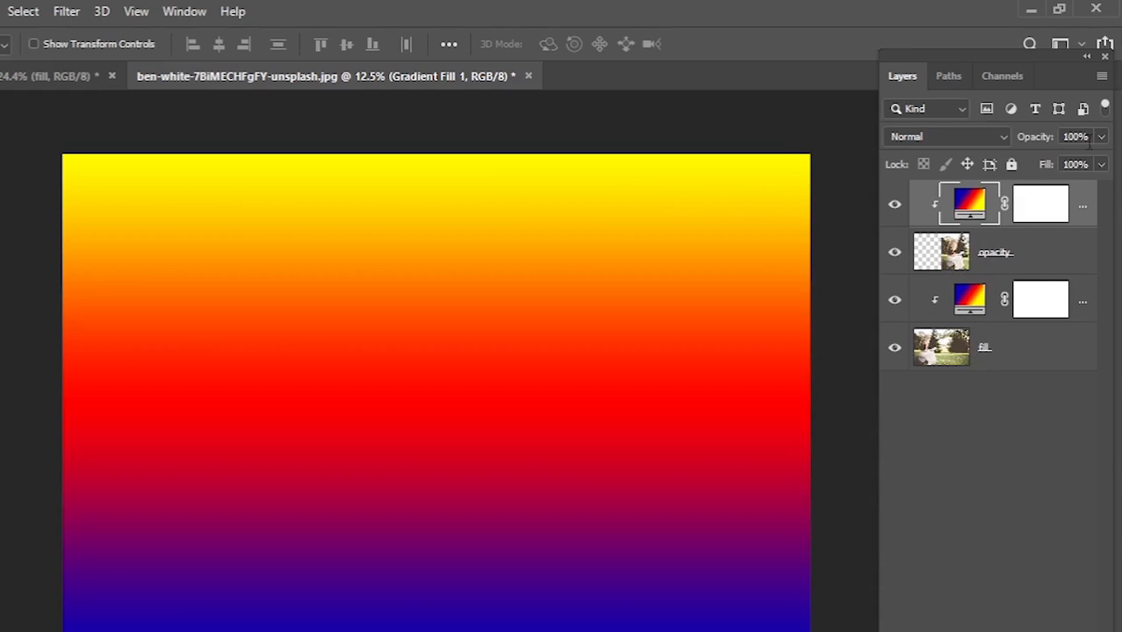
# Set the Opacity of the gradient clipped to the opacity layer to 41%, and the Fill of the lower gradient to 41%
pyautogui.moveTo(1100, 137); pyautogui.dragTo(1056, 154)
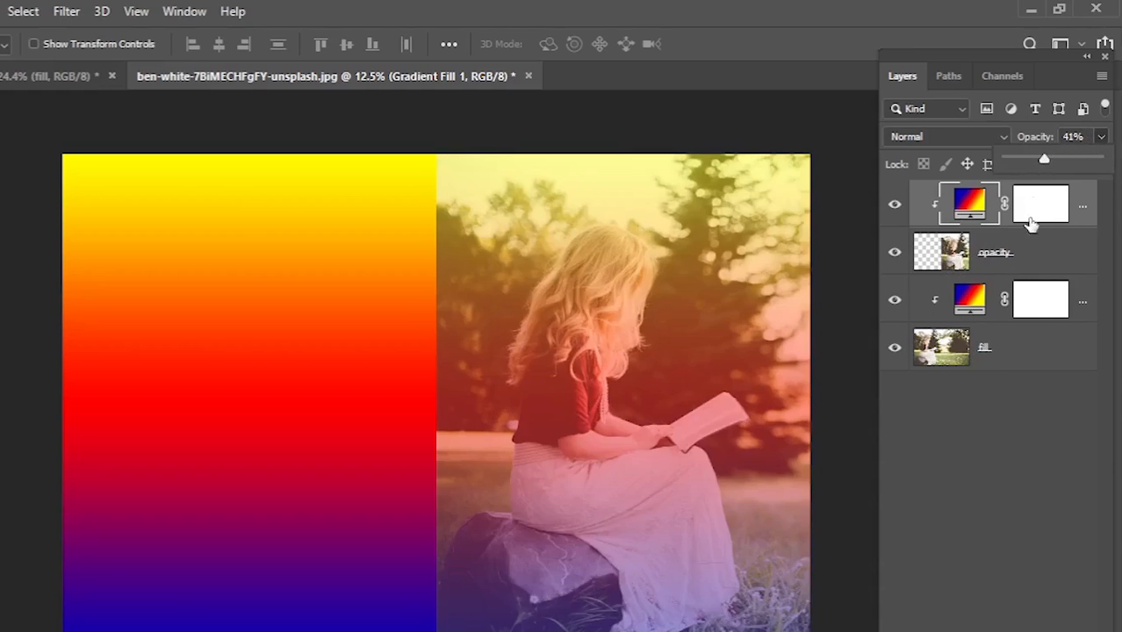
pyautogui.click(1082, 312)
pyautogui.click(1076, 164)
pyautogui.write('41')
pyautogui.press('Return')
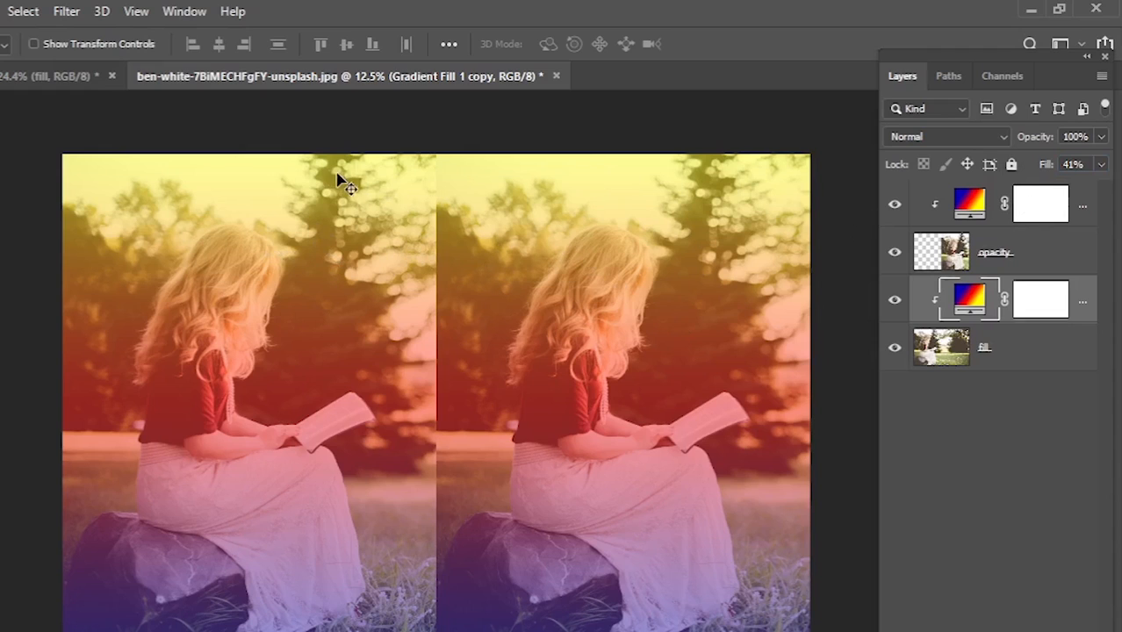
# Toggle the lower gradient's visibility off and on, and compare the two photo halves up close
pyautogui.click(894, 300)
pyautogui.click(895, 301)
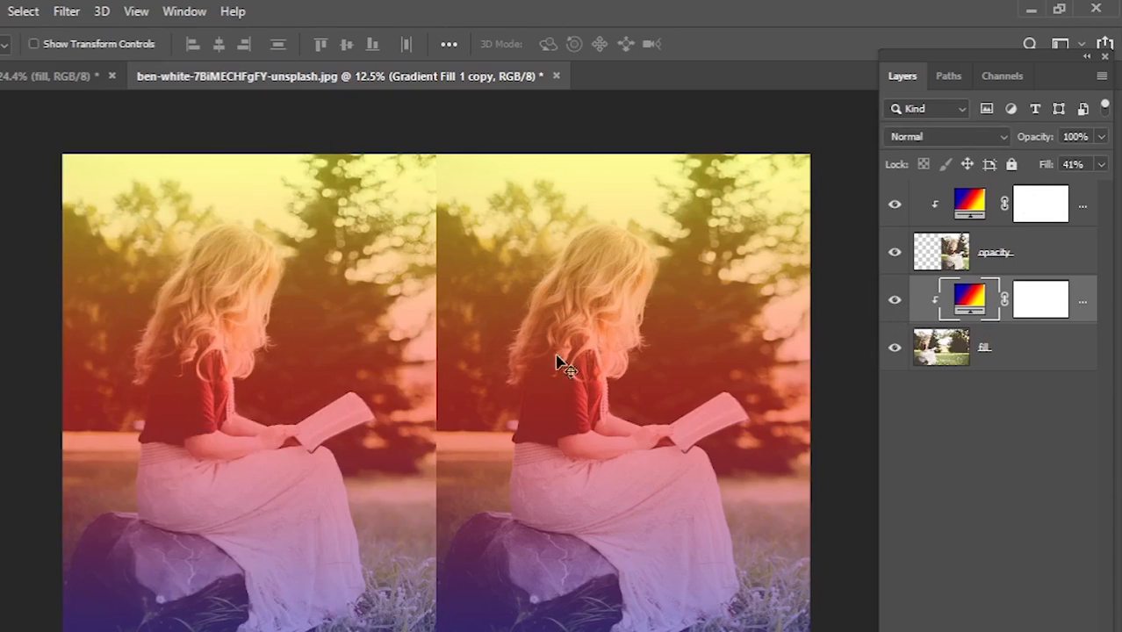
pyautogui.scroll(2, 557, 154)
pyautogui.moveTo(434, 179); pyautogui.dragTo(445, 233)
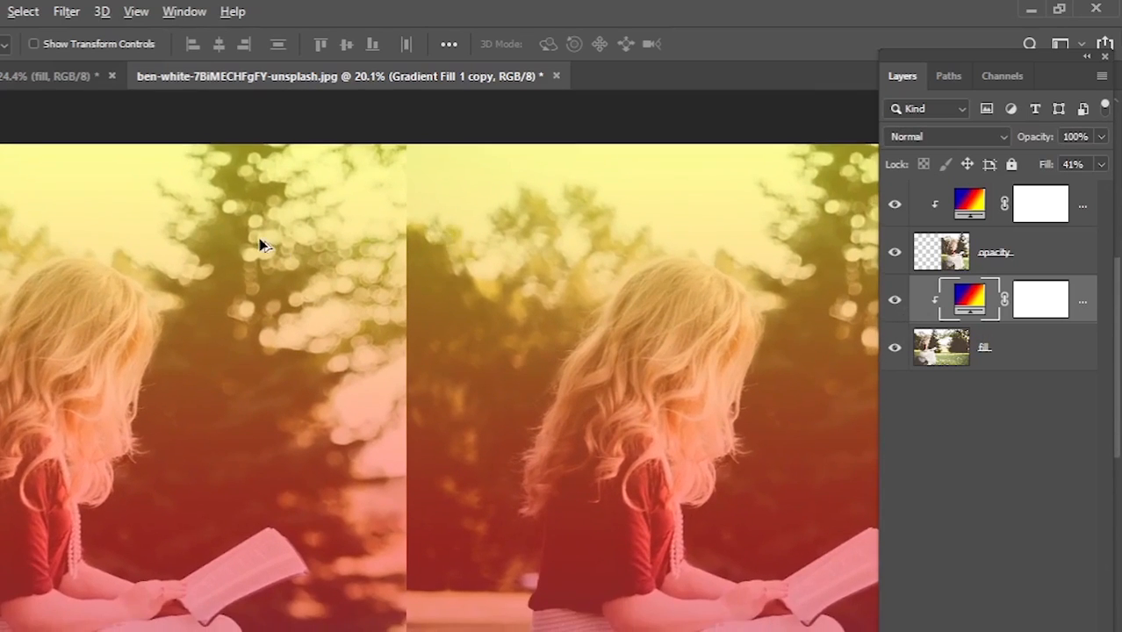
pyautogui.scroll(-2, 263, 246)
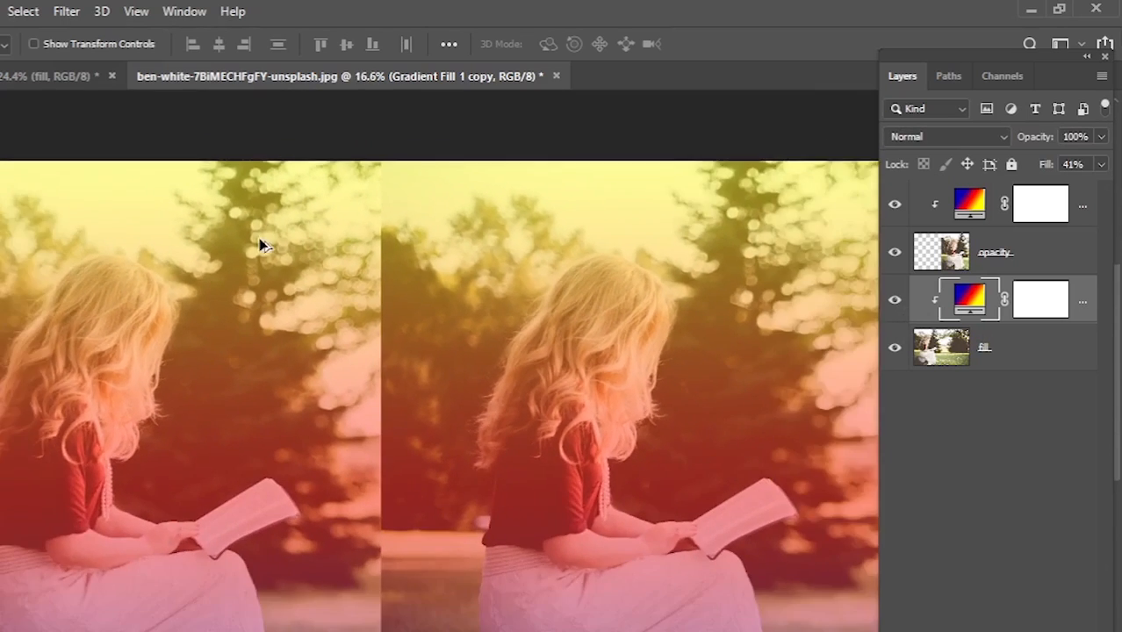
# Set the blend mode of both clipped gradient layers to Linear Dodge (Add), first the upper one and then the lower one
pyautogui.click(1081, 211)
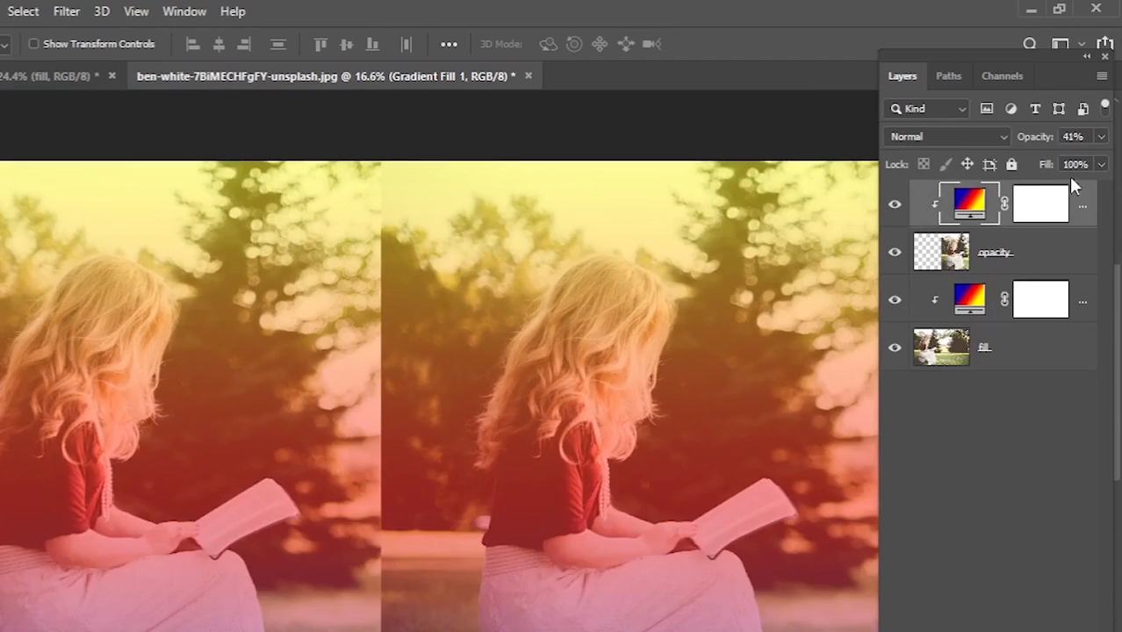
pyautogui.click(935, 139)
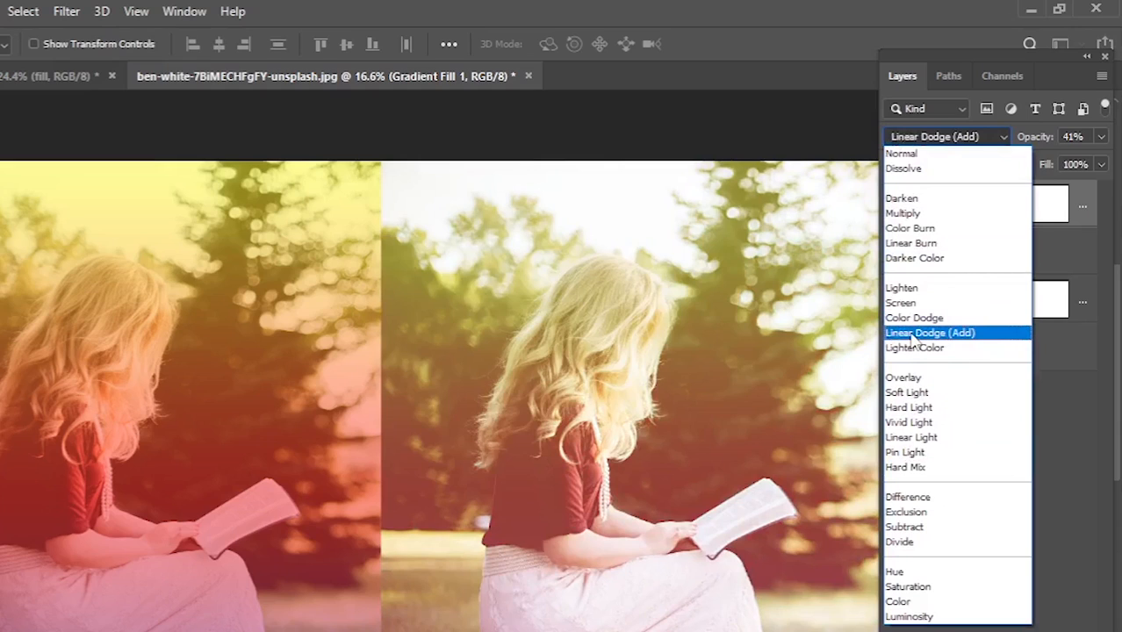
pyautogui.click(912, 341)
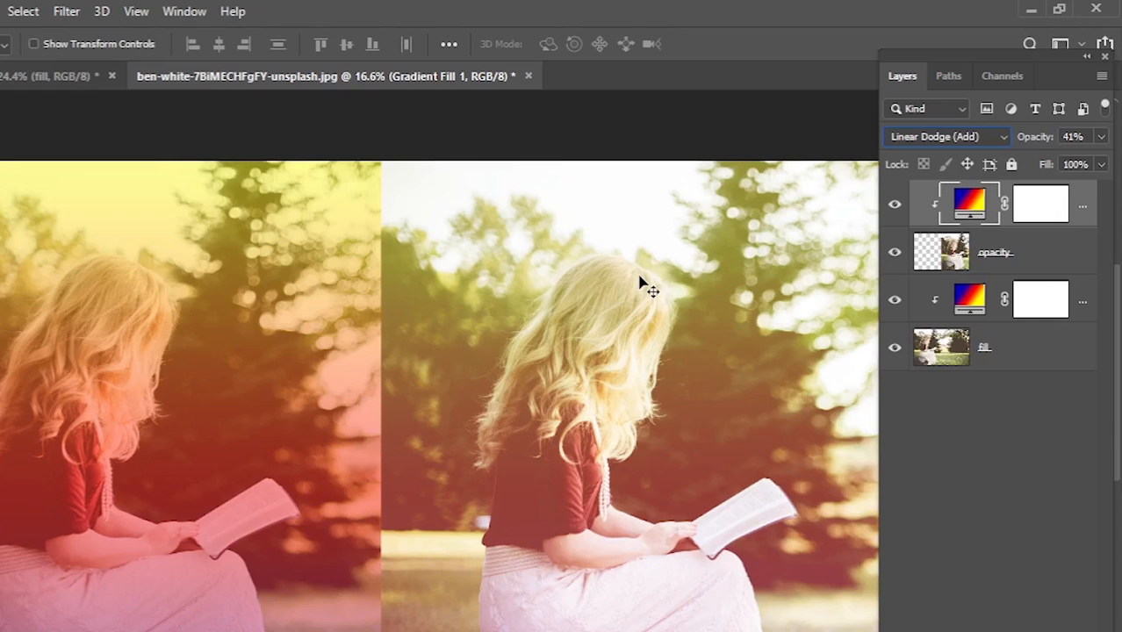
pyautogui.click(1074, 318)
pyautogui.click(950, 139)
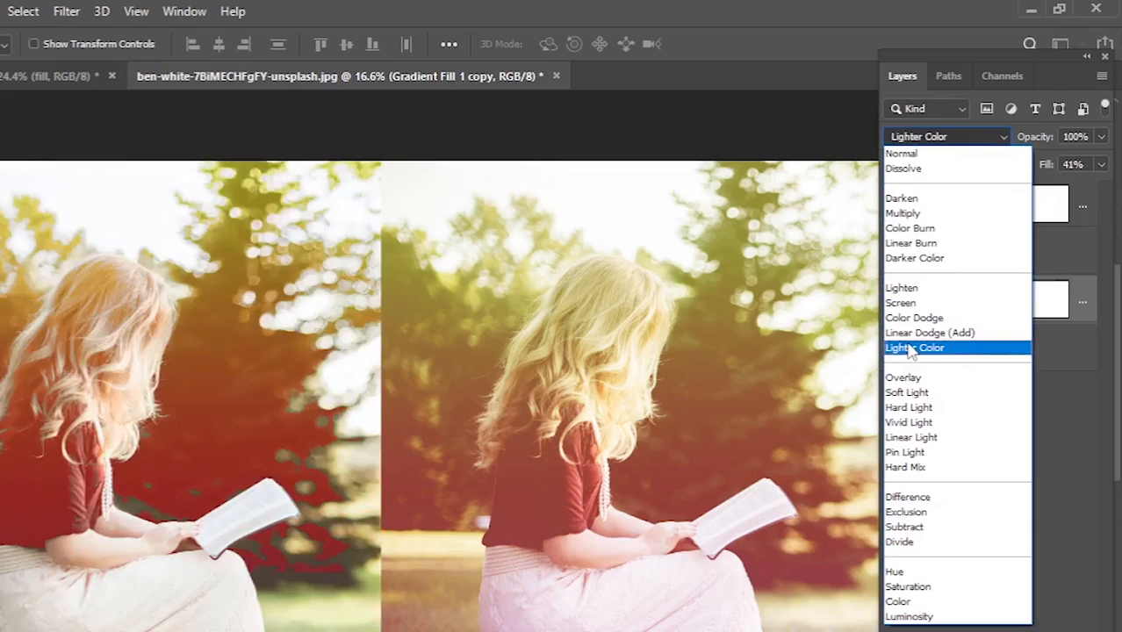
pyautogui.click(910, 337)
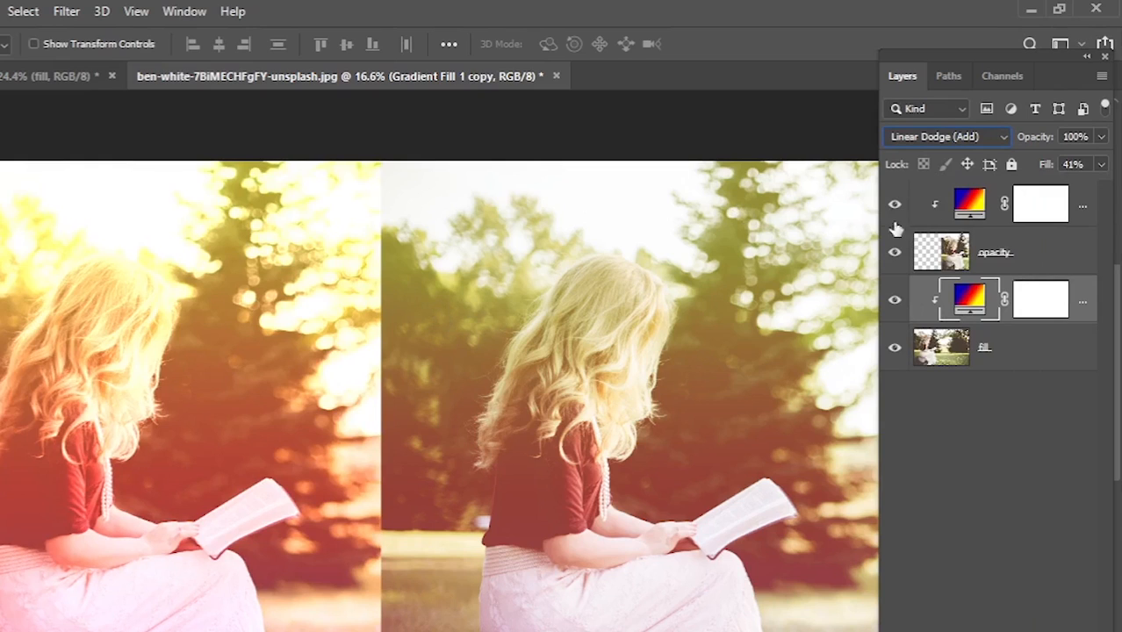
# Change the angle of the gradient fill clipped to the opacity layer to 141.98°
pyautogui.doubleClick(965, 209)
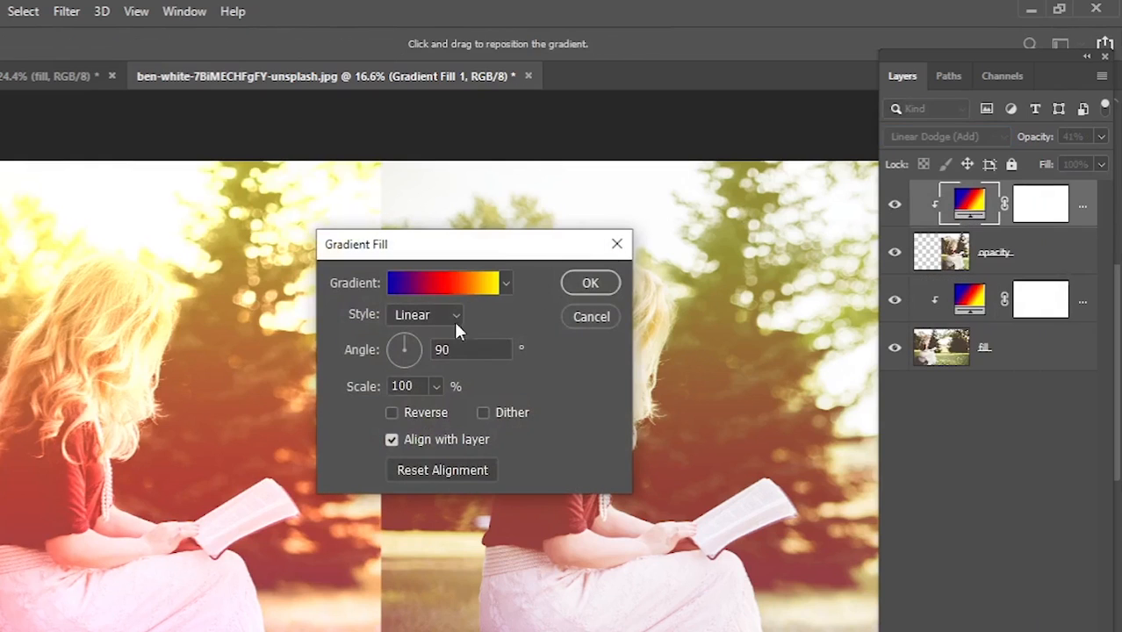
pyautogui.moveTo(407, 346); pyautogui.dragTo(395, 353)
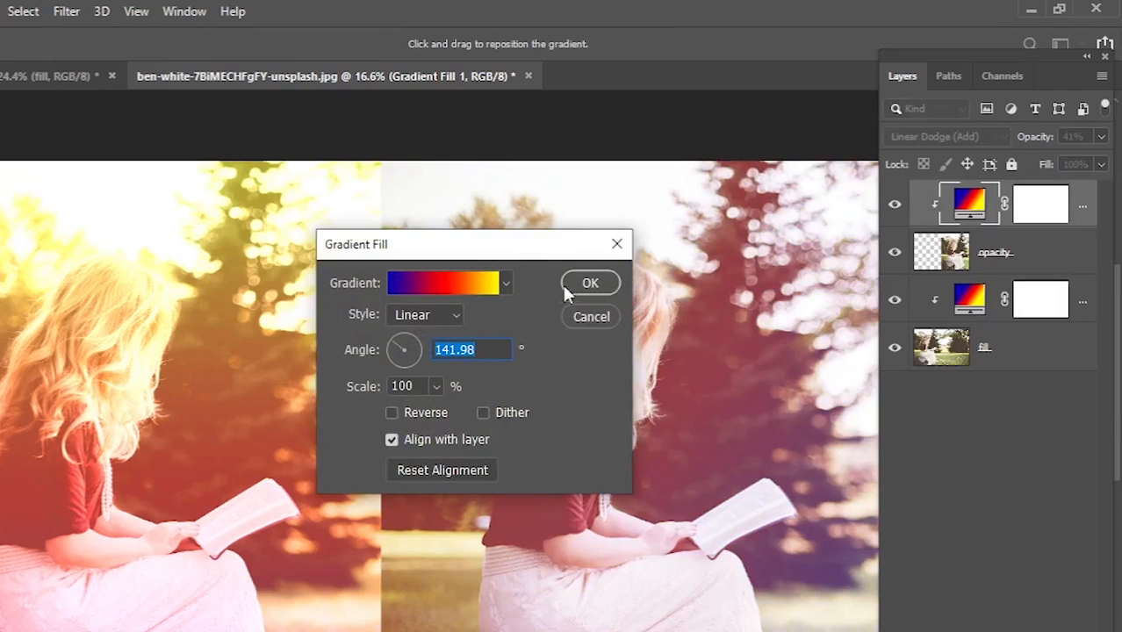
pyautogui.click(590, 282)
# Try an angle of -26.21° on the gradient clipped to the fill layer, and settle on a nearly vertical angle instead
pyautogui.doubleClick(969, 298)
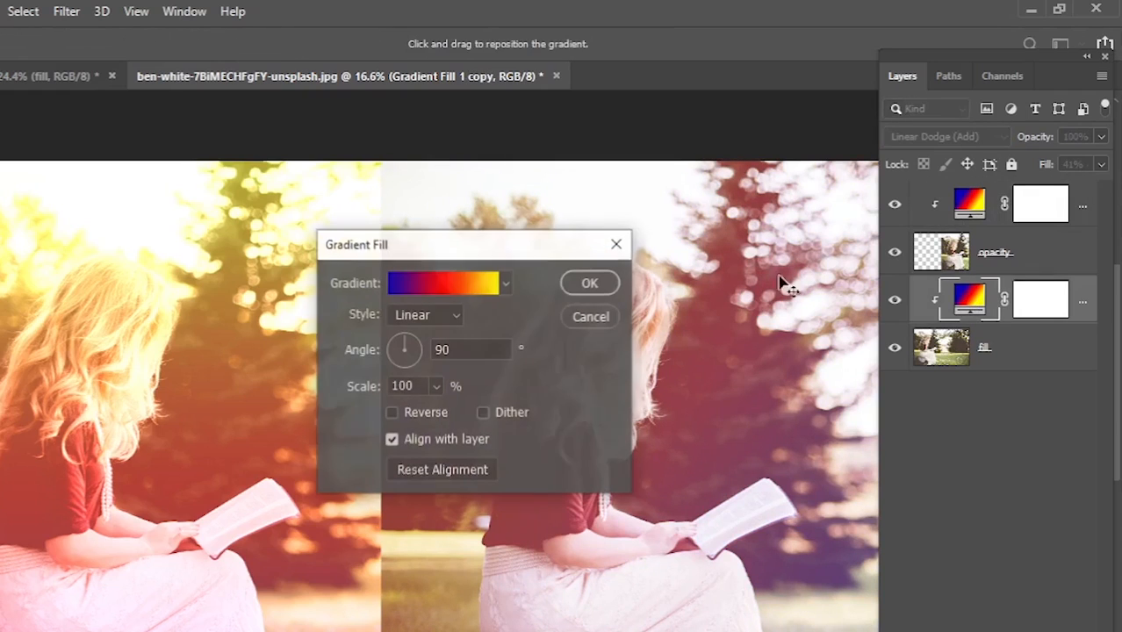
pyautogui.click(416, 354)
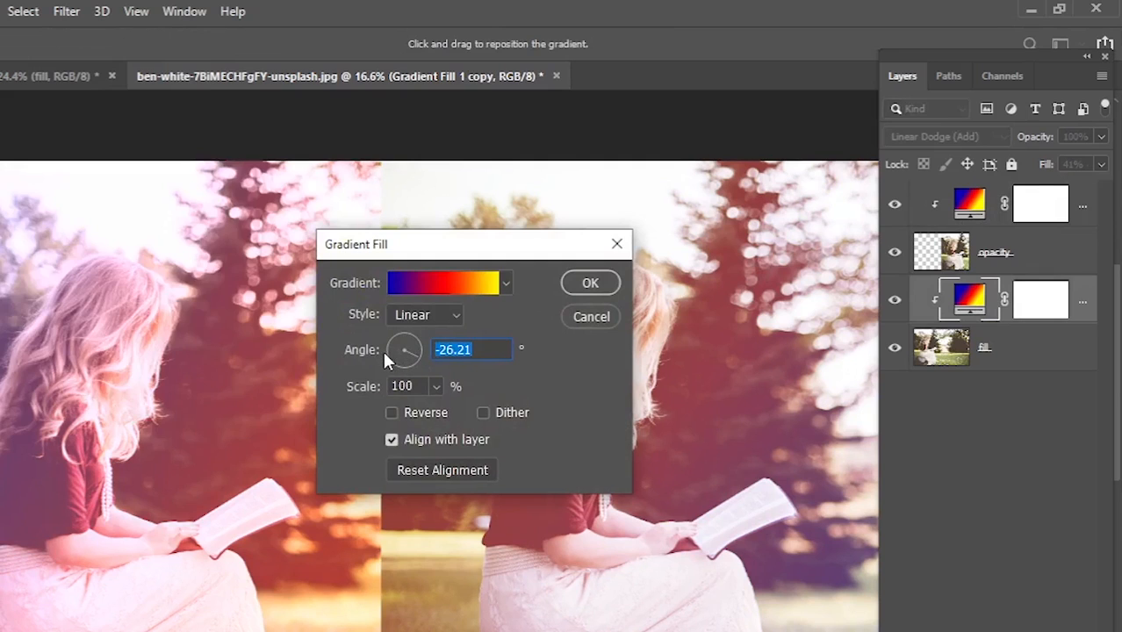
pyautogui.click(408, 341)
pyautogui.click(589, 283)
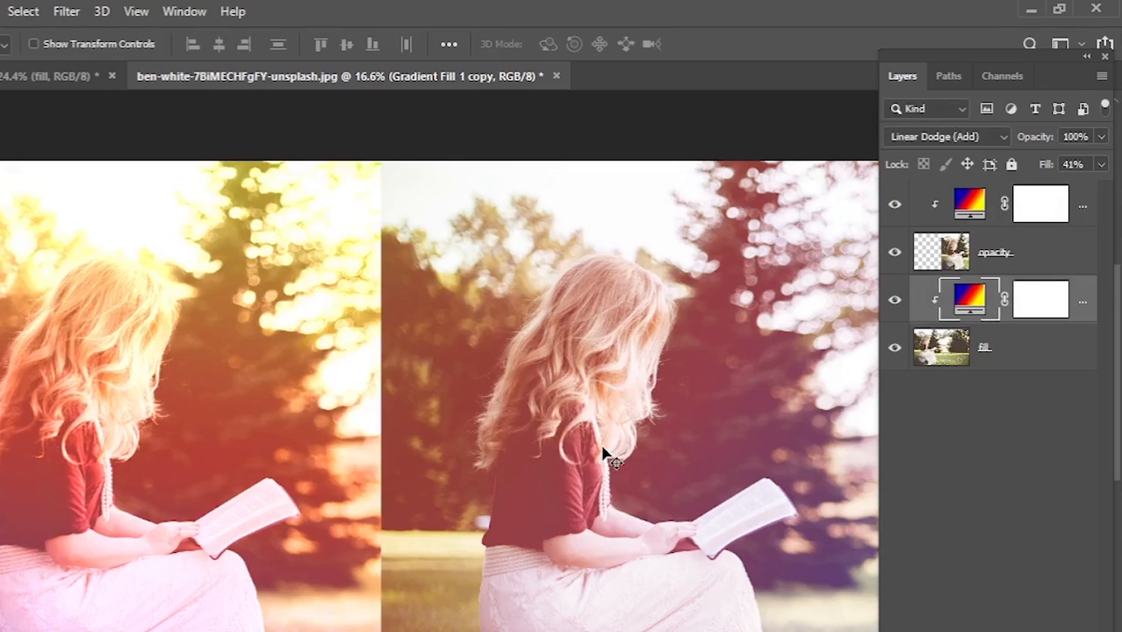